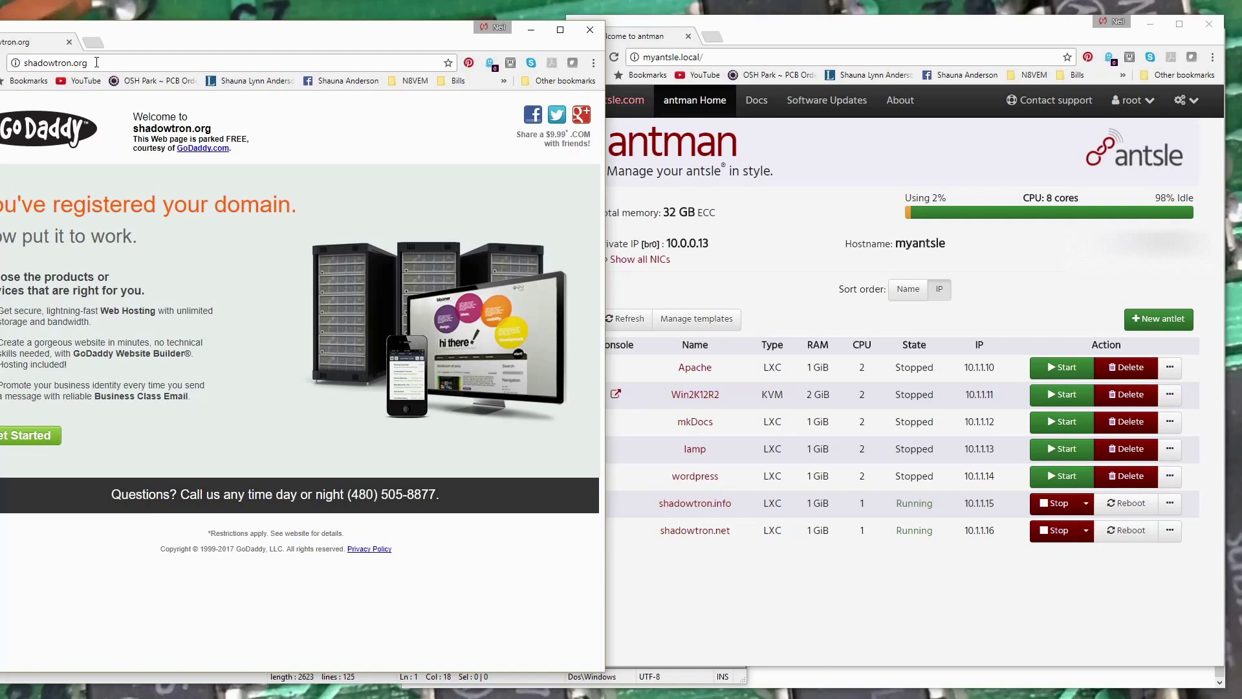
Minimize the Chrome window showing the parked GoDaddy shadowtron.org page.
left_click(535, 33)
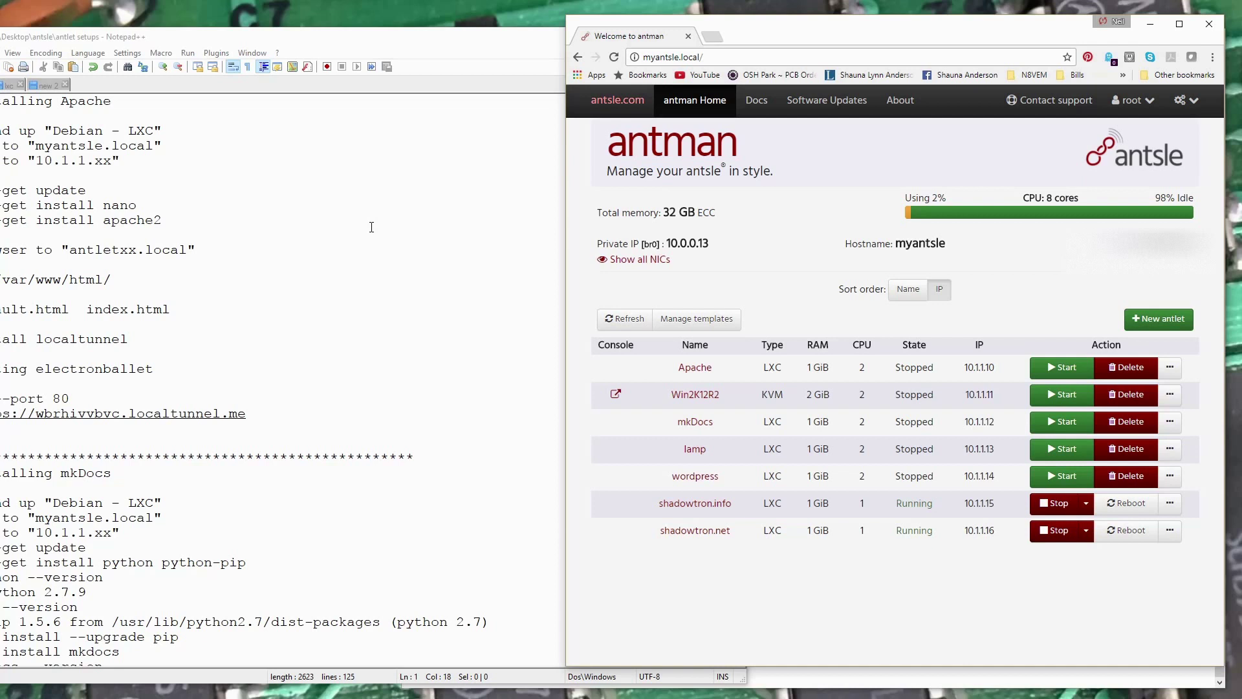
Create a KVM antlet named shadowtron.org with 1 vCPU.
left_click(1158, 318)
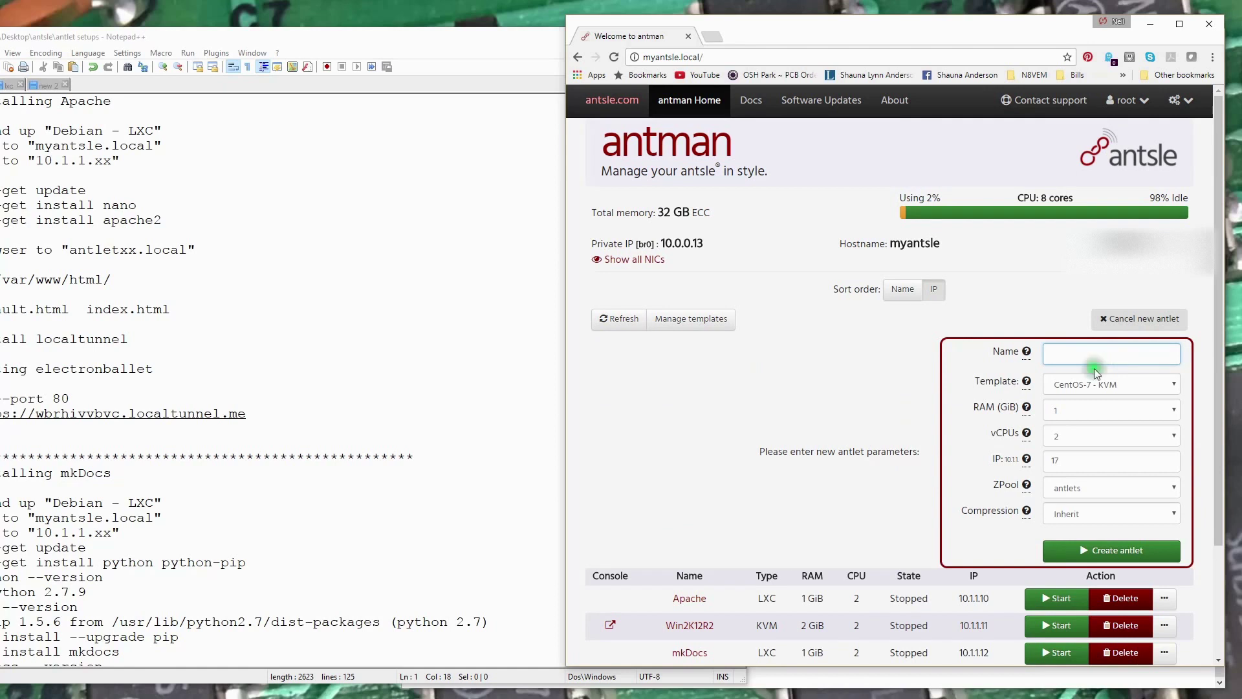
scroll(742, 415, "down", 2)
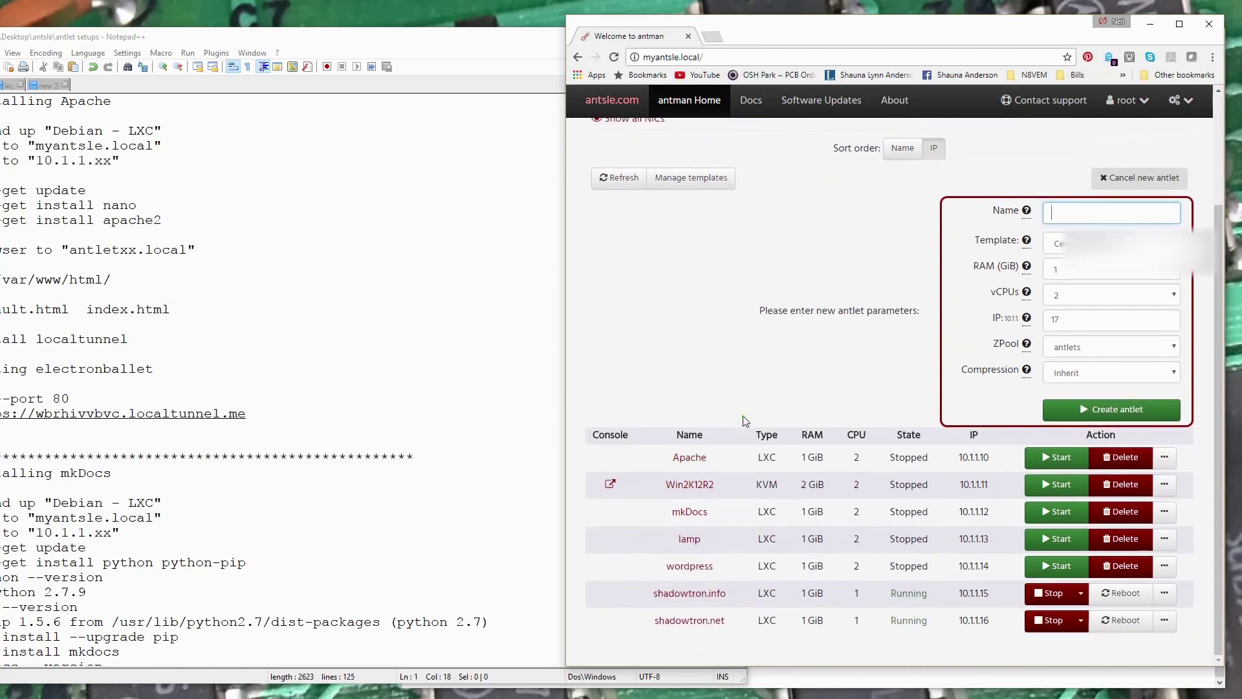
scroll(742, 420, "up", 2)
type("sha")
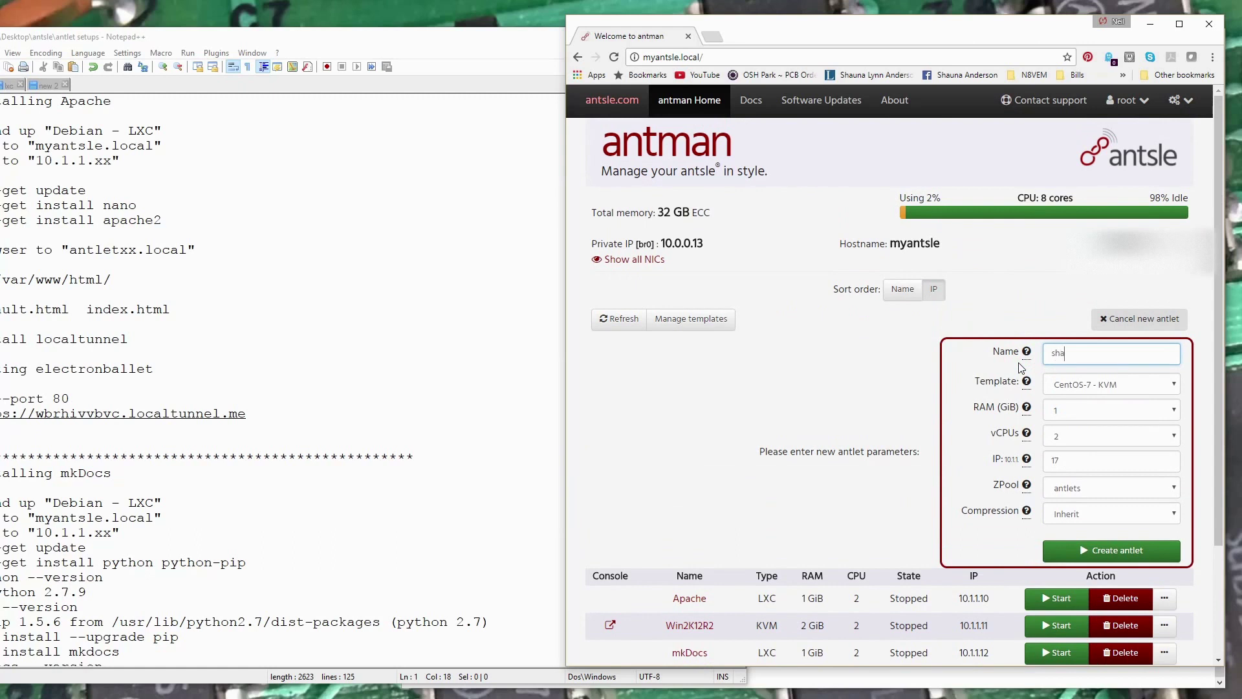
type("dowtron.or")
type("g")
scroll(822, 441, "down", 2)
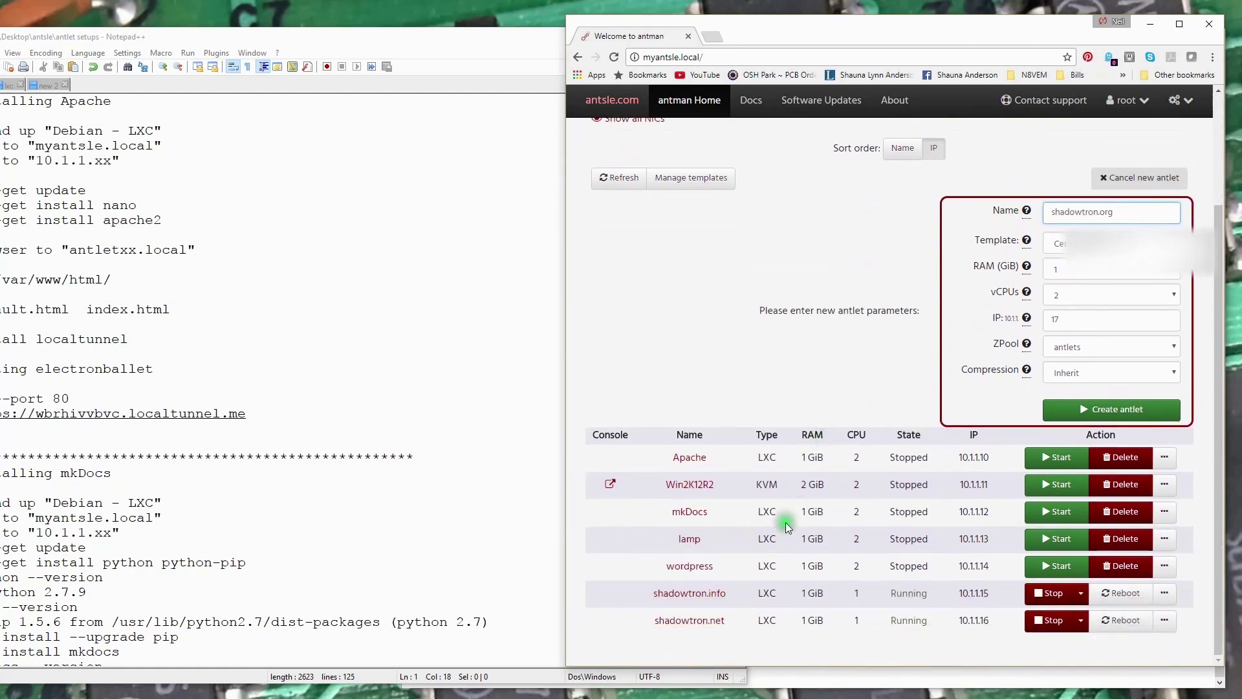
scroll(825, 524, "up", 1)
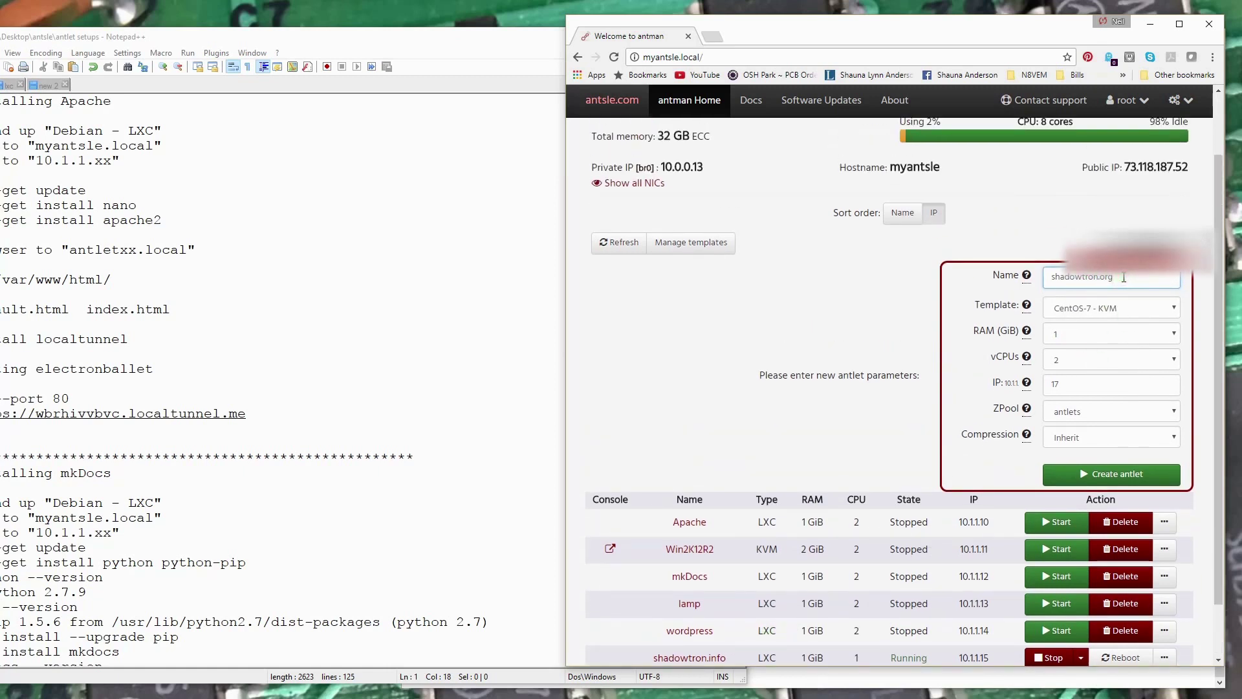
left_click(1173, 359)
left_click(1070, 380)
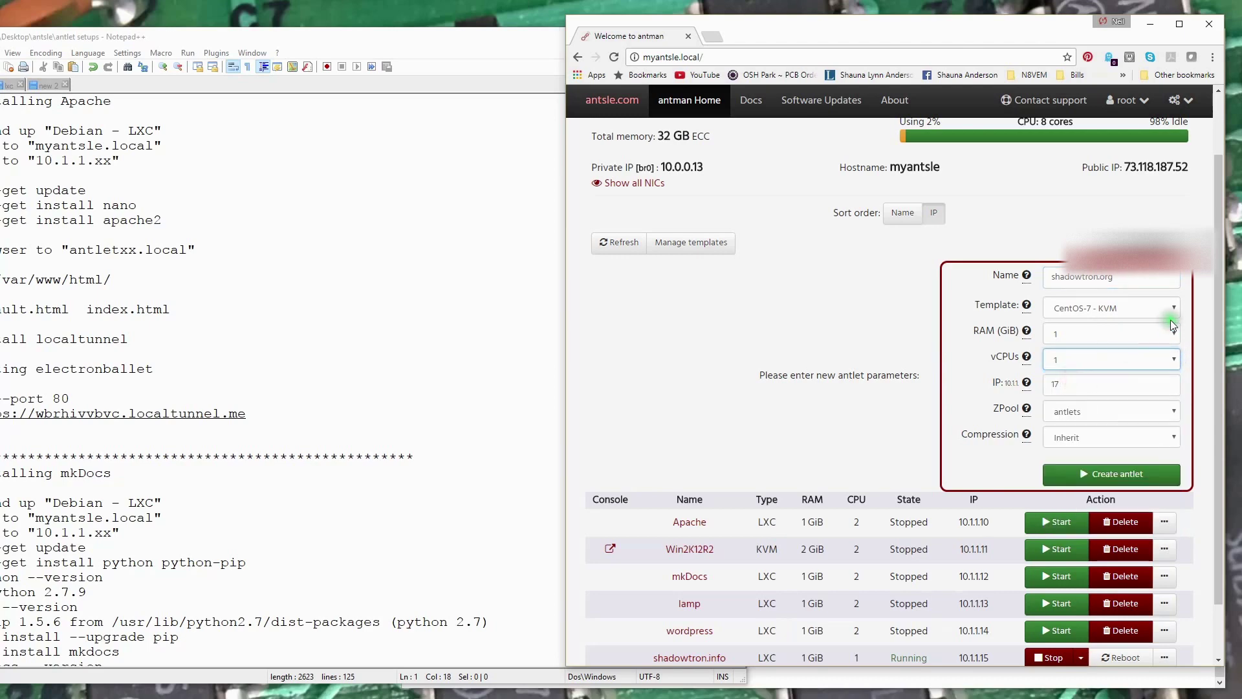
left_click(1112, 473)
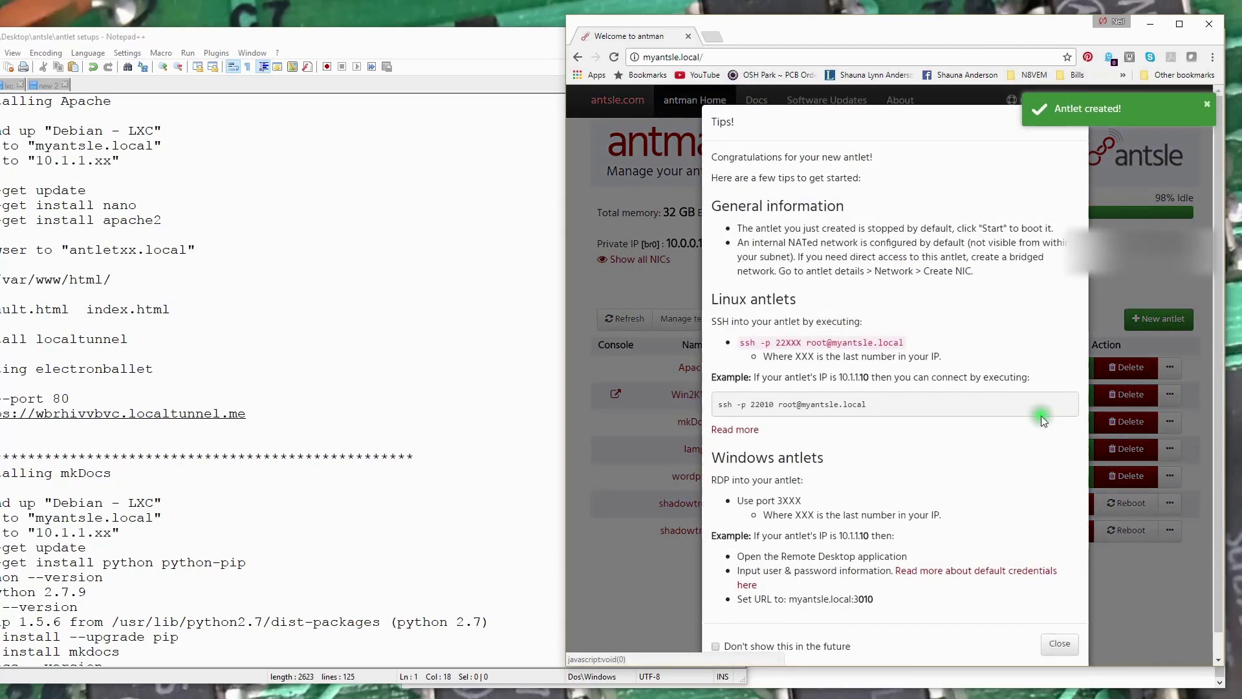
Dismiss the tips, then start and stop the shadowtron.org antlet.
left_click(1060, 643)
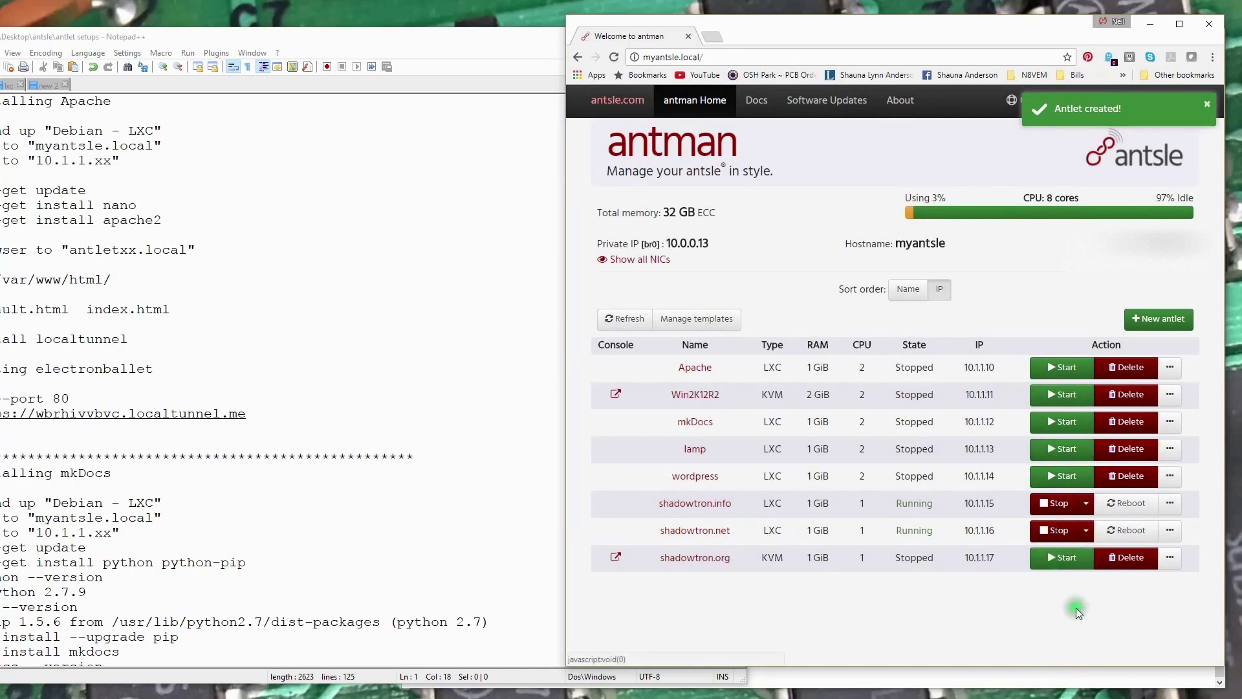
left_click(1067, 558)
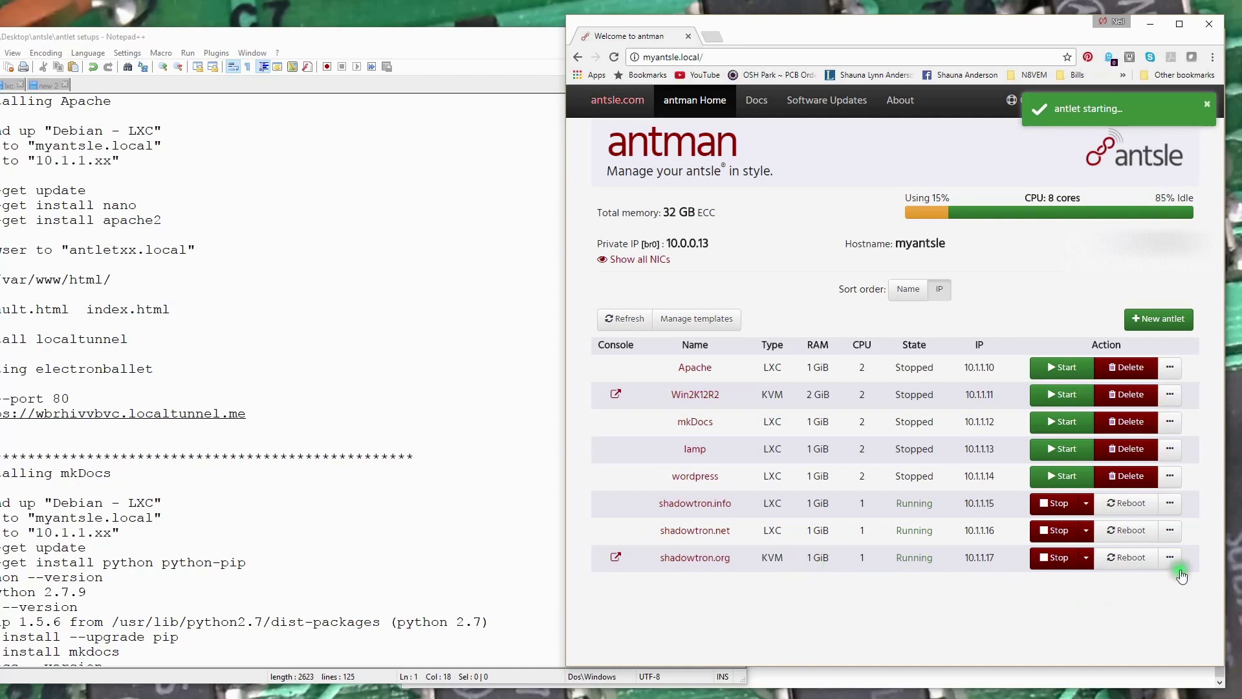
left_click(1055, 566)
Delete the shadowtron.org antlet and confirm with Yes.
left_click(1056, 561)
left_click(1123, 555)
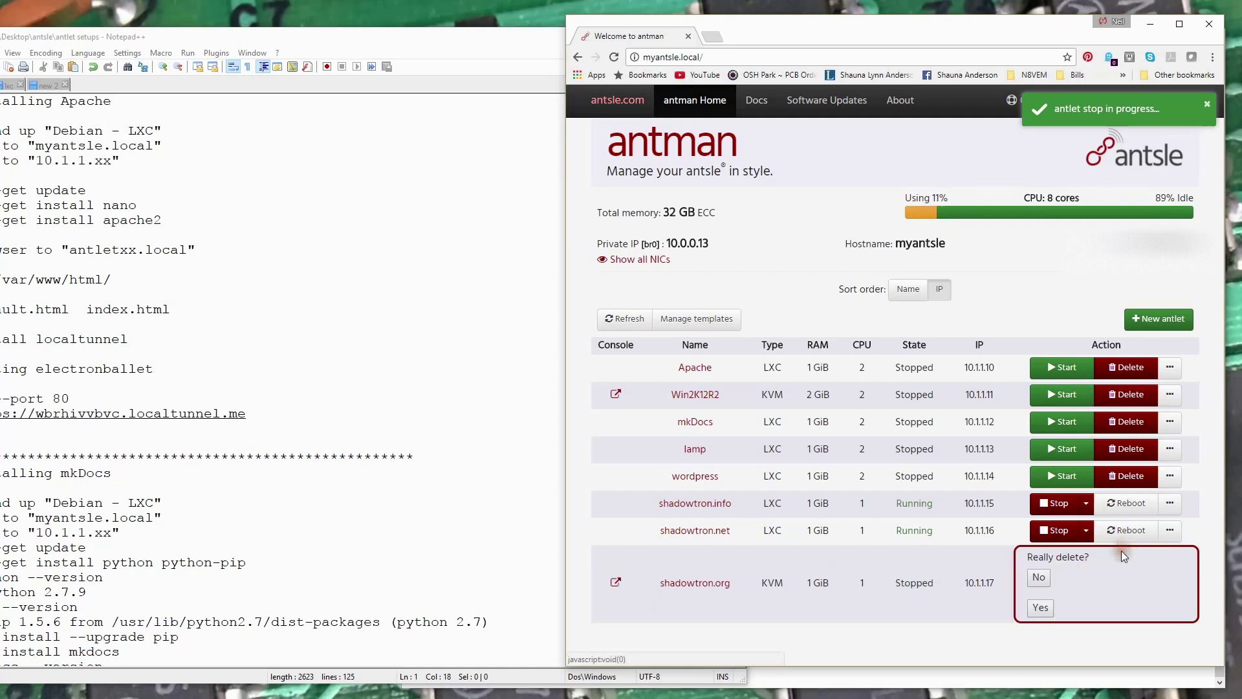
left_click(1038, 607)
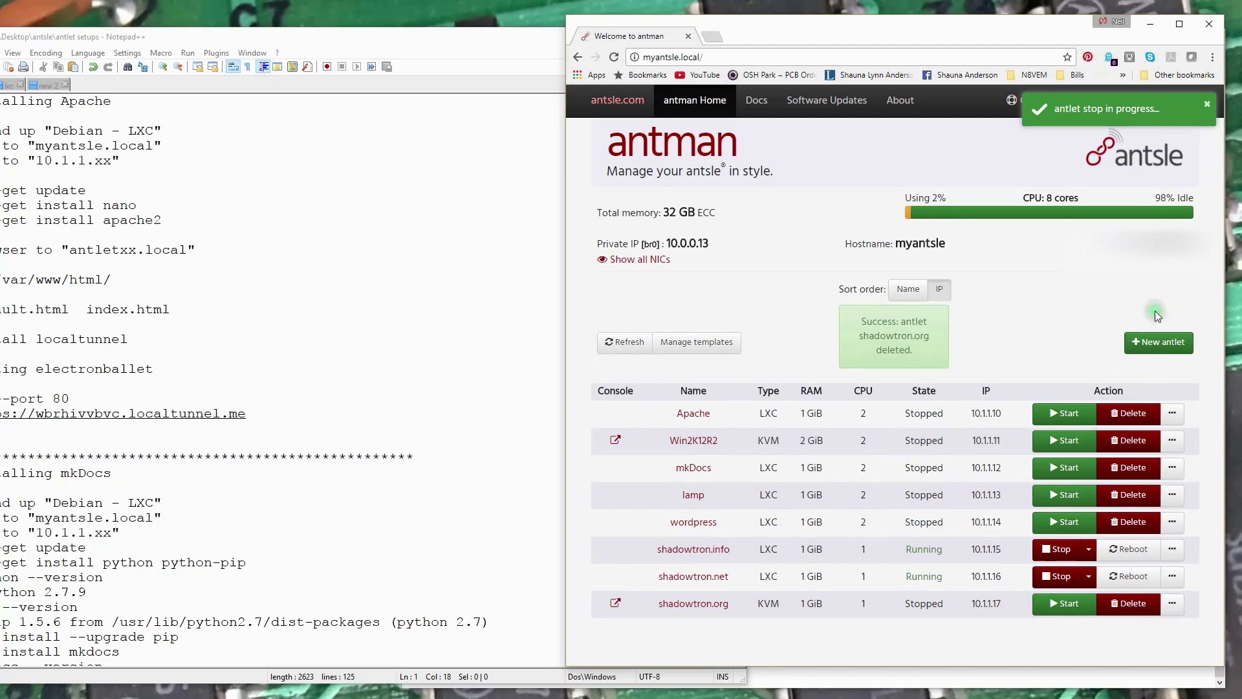
Create shadowtron.org from the debian - LXC template and start it.
left_click(1162, 343)
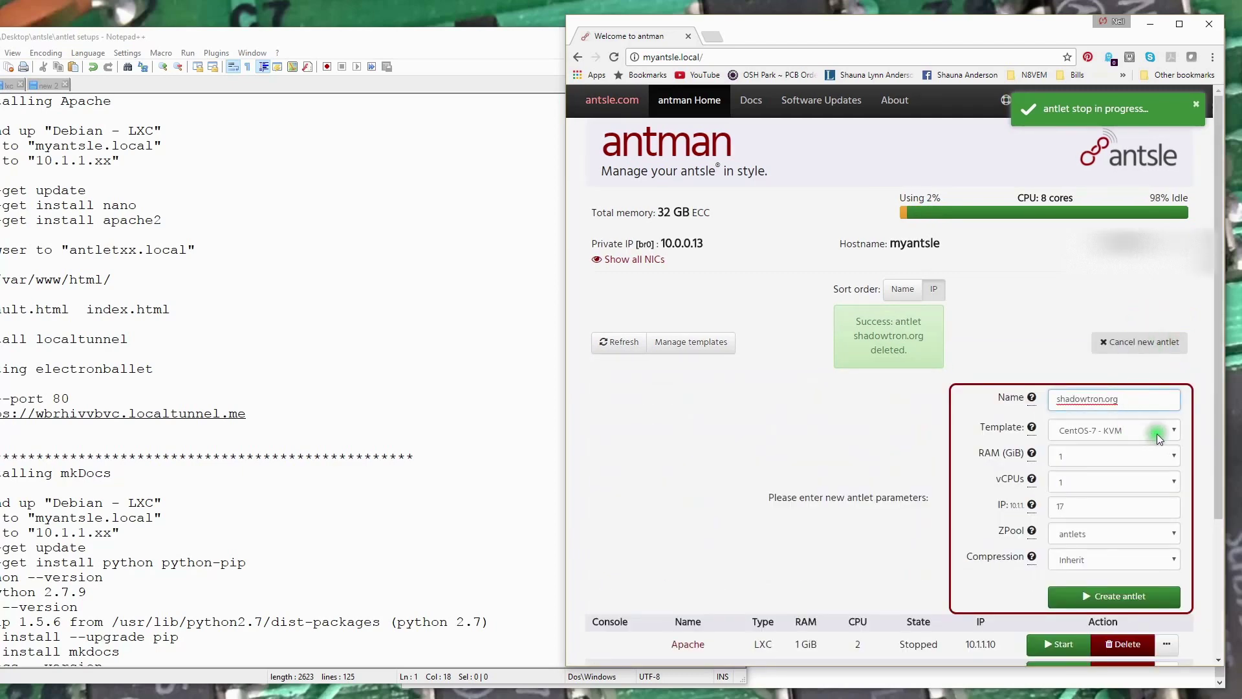
left_click(1175, 434)
left_click(1104, 531)
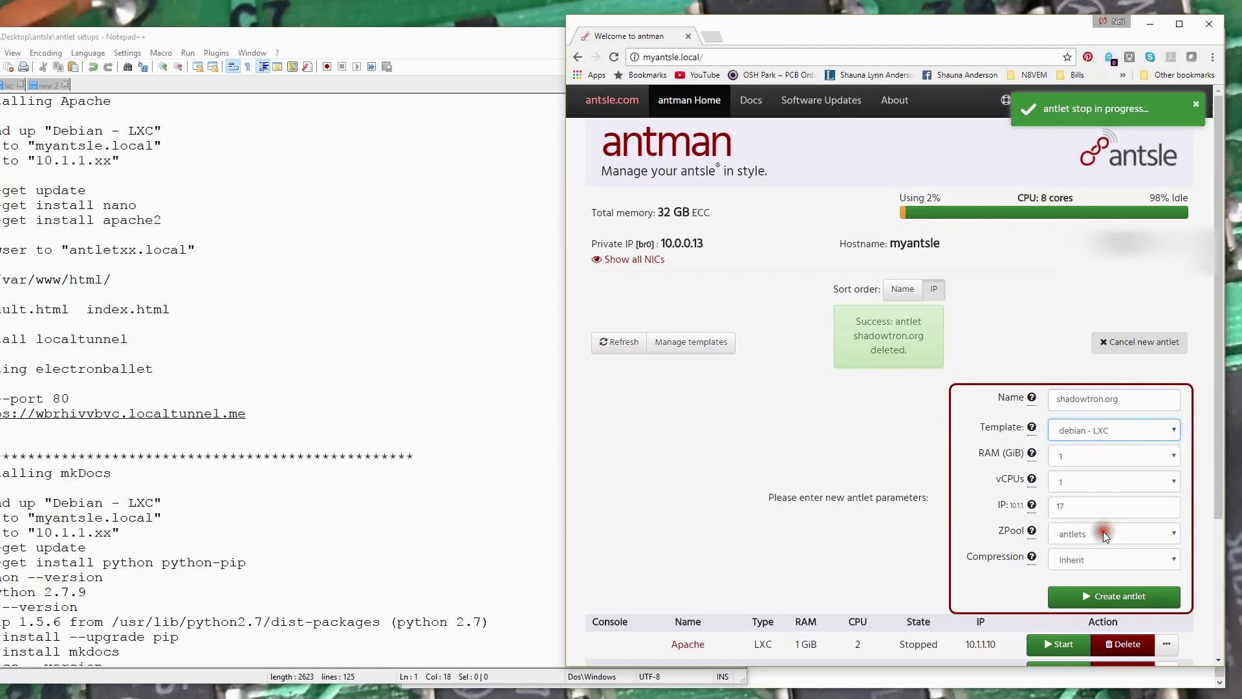
left_click(1106, 596)
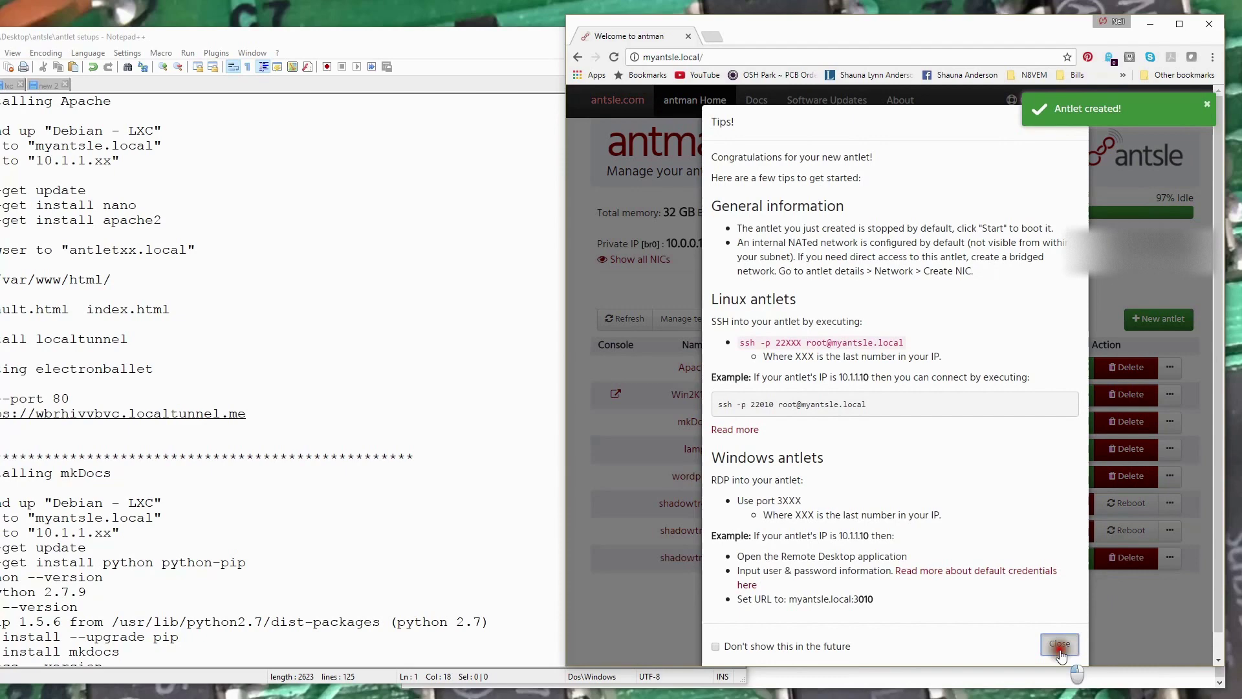
left_click(1052, 634)
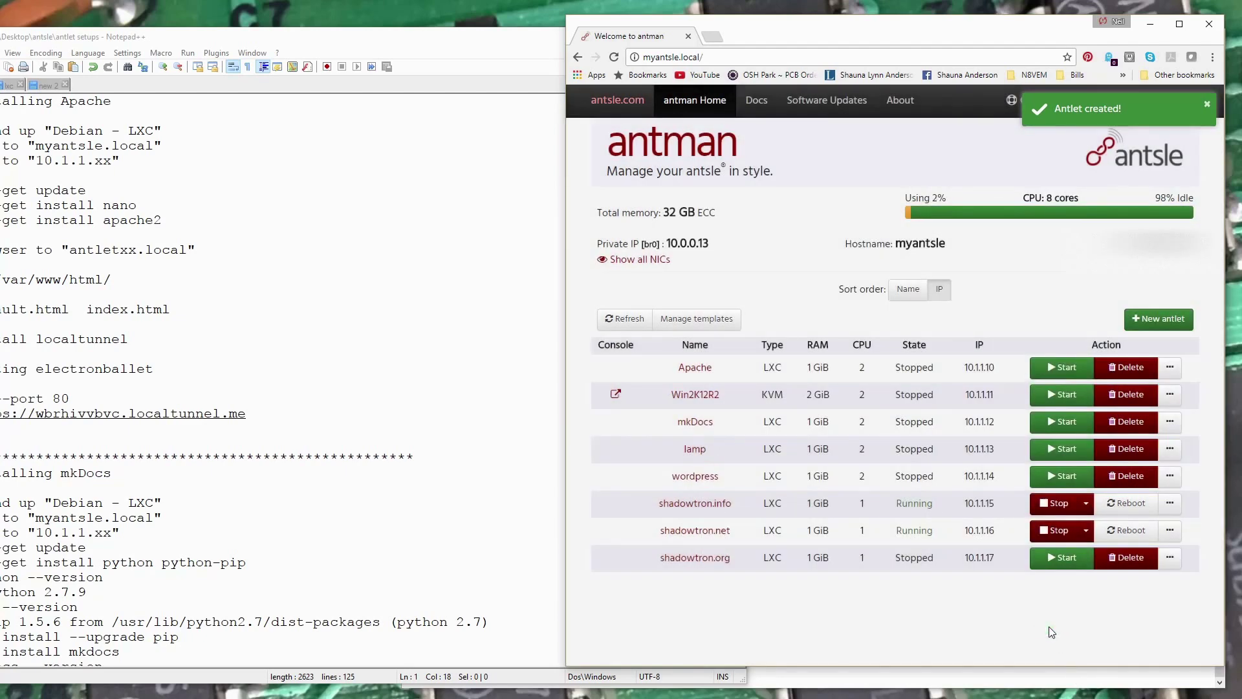
left_click(1062, 559)
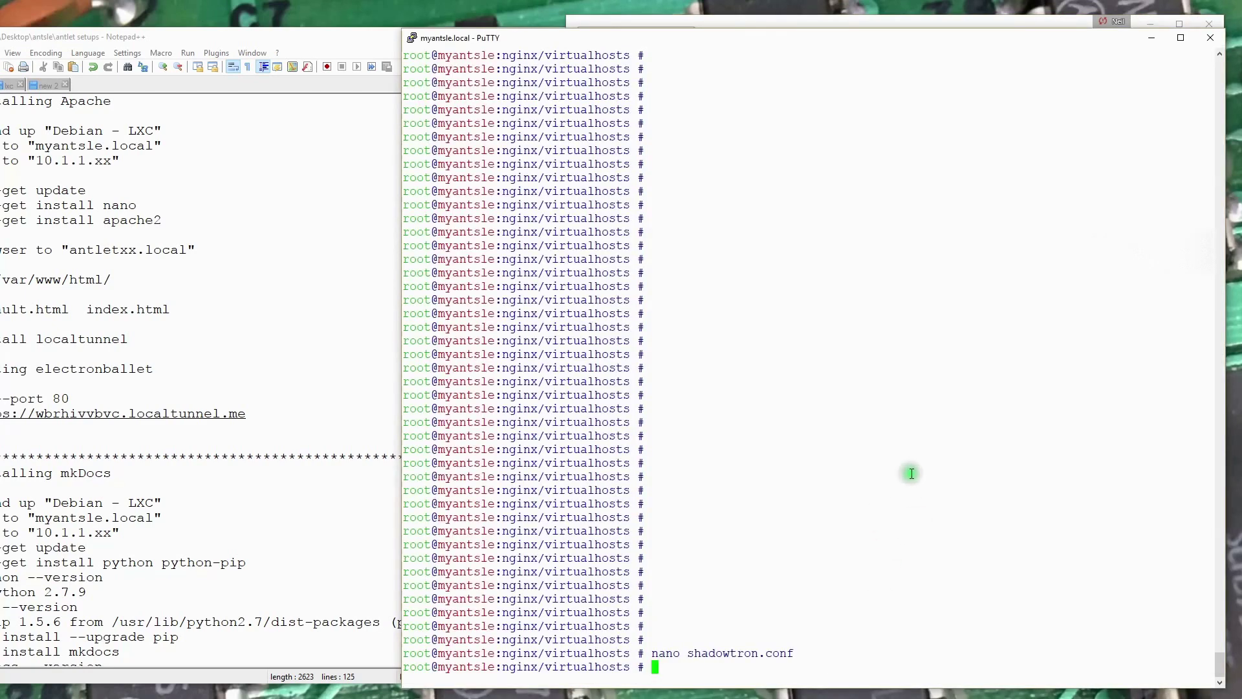
SSH into 10.1.1.17 as root, accepting the host key, and run apt-get update.
key("Up")
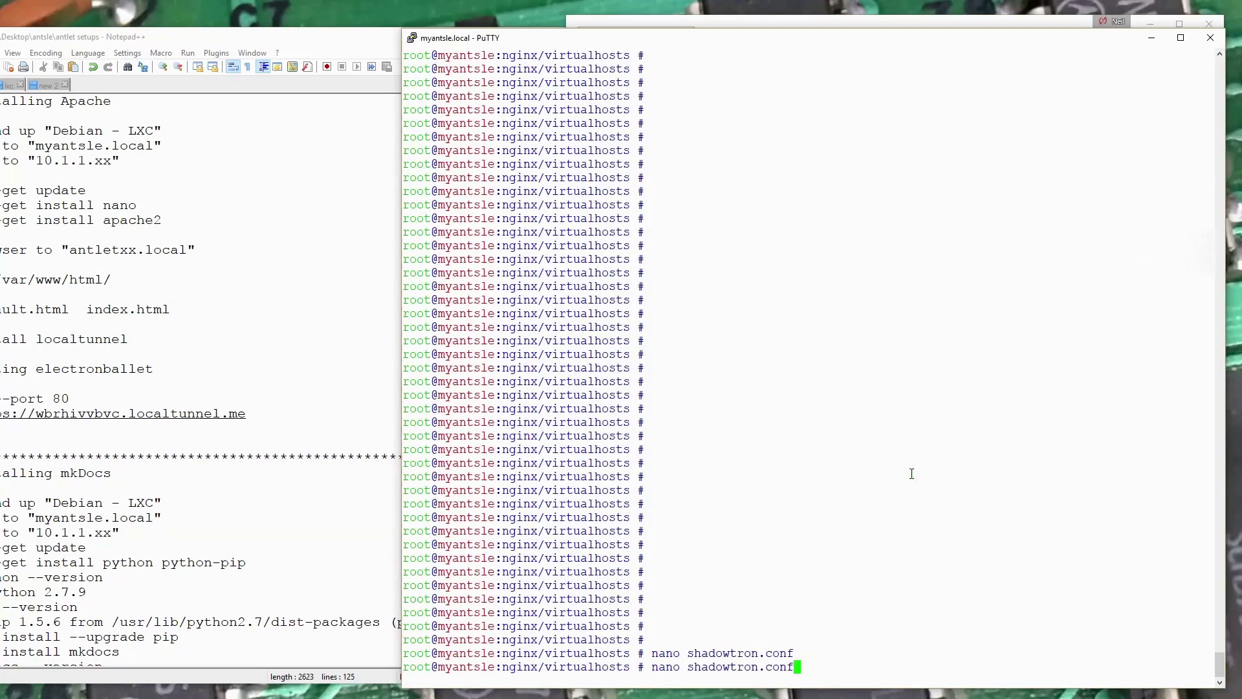
key("Up")
key("Up")
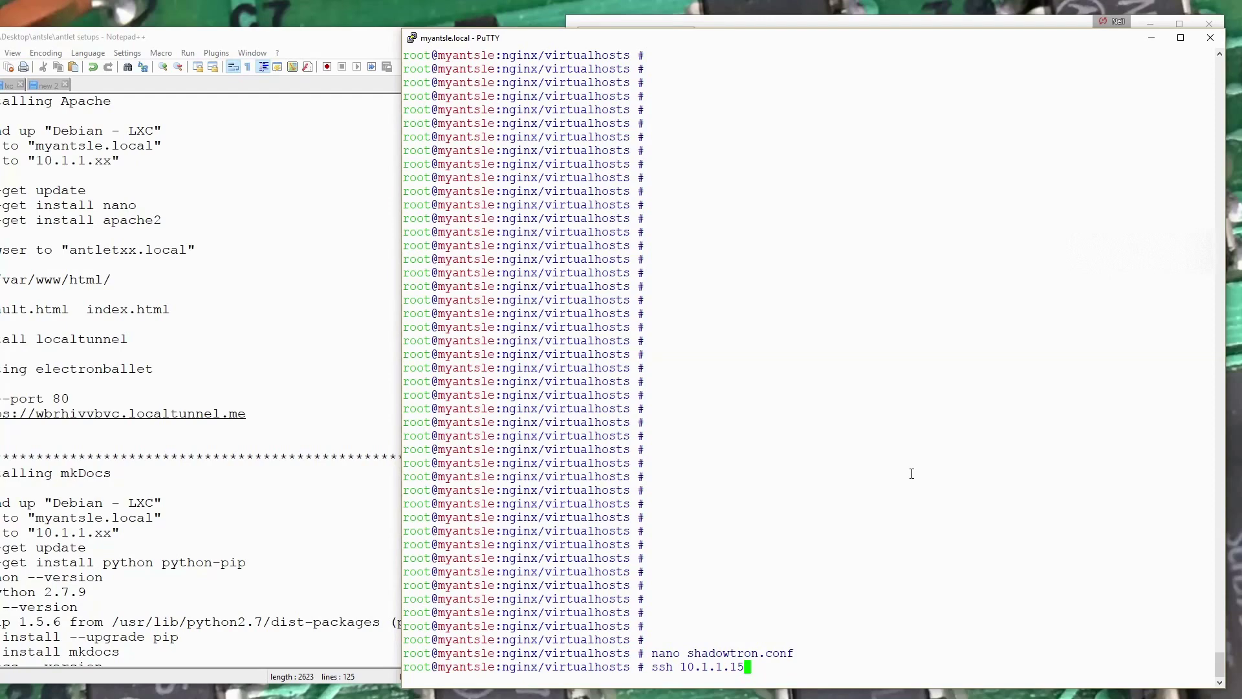
key("BackSpace")
type("7")
key("Return")
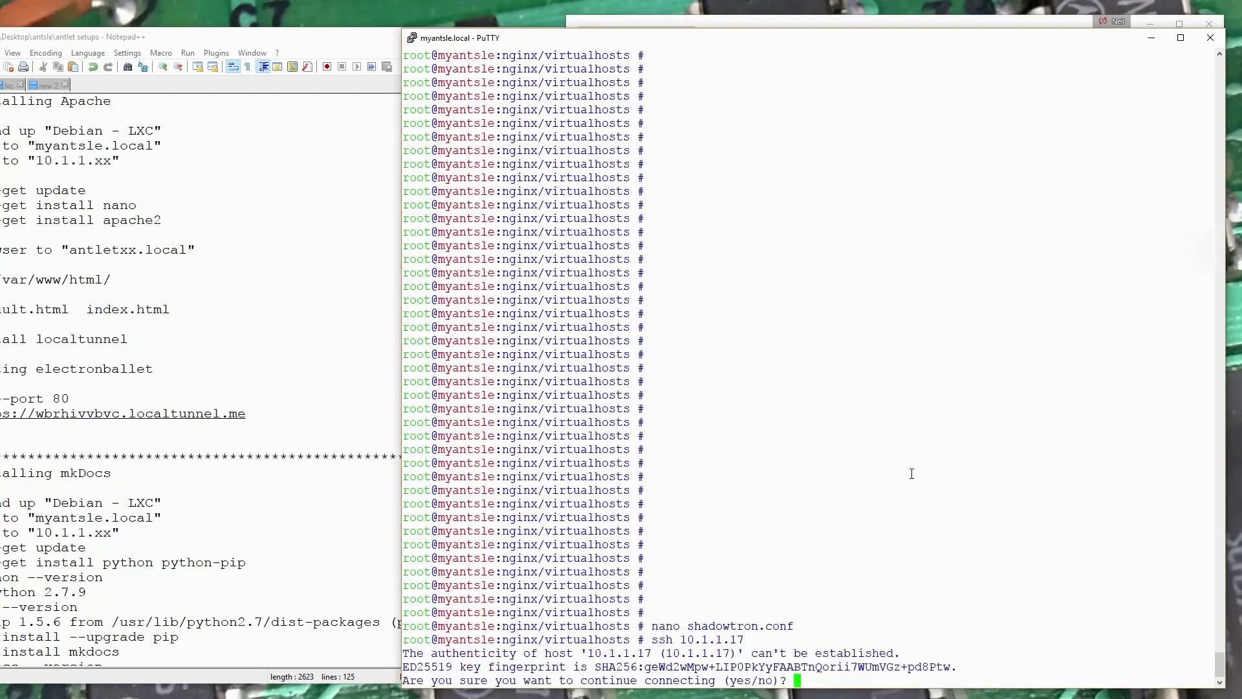
type("yes")
key("Return")
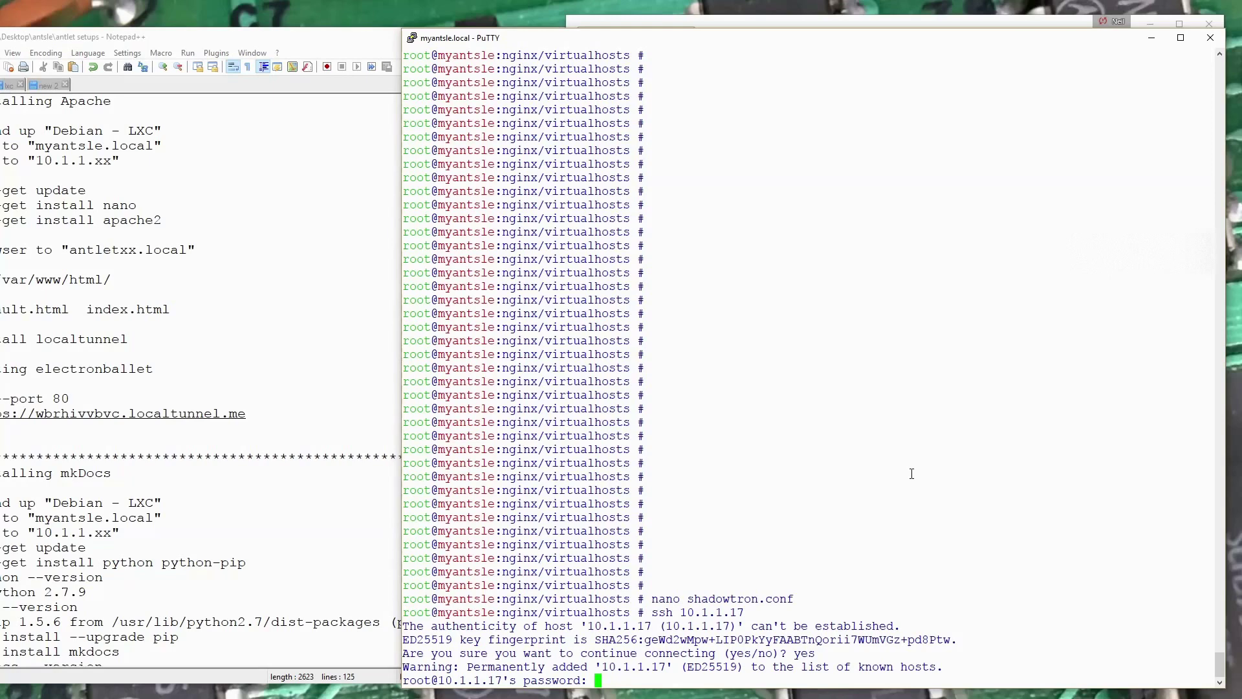
key("Return")
key("Return")
key("Return")
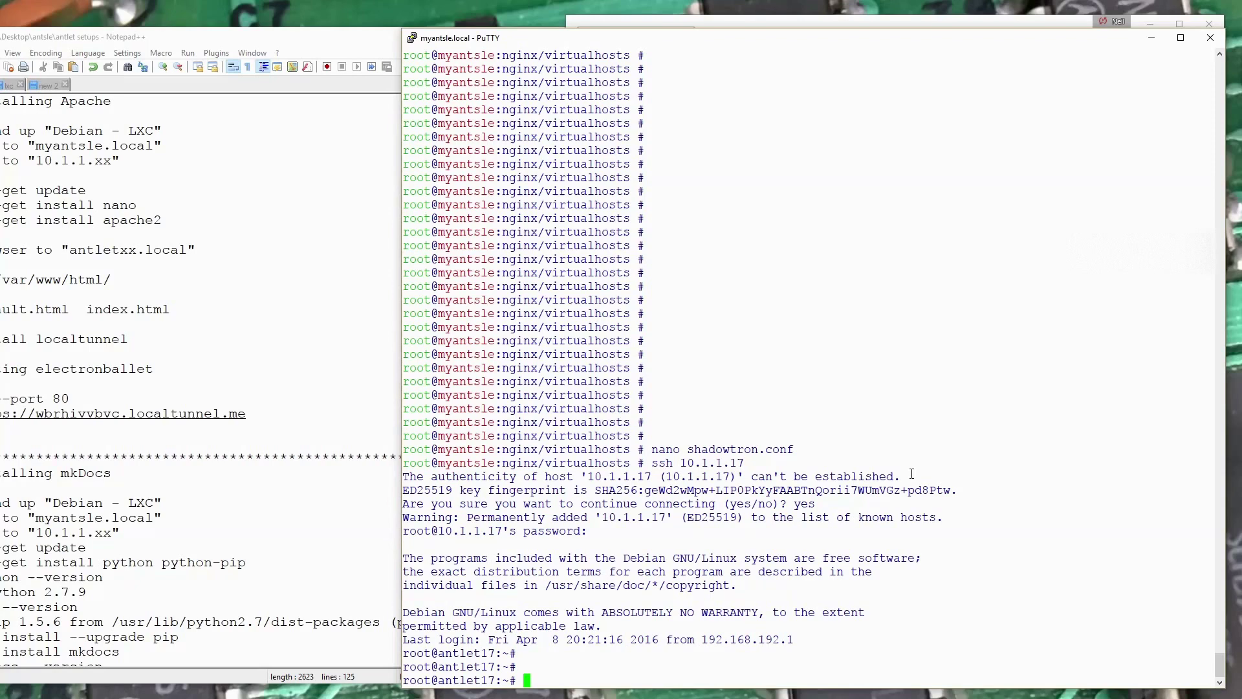
type("apt-get ")
type("update")
key("Return")
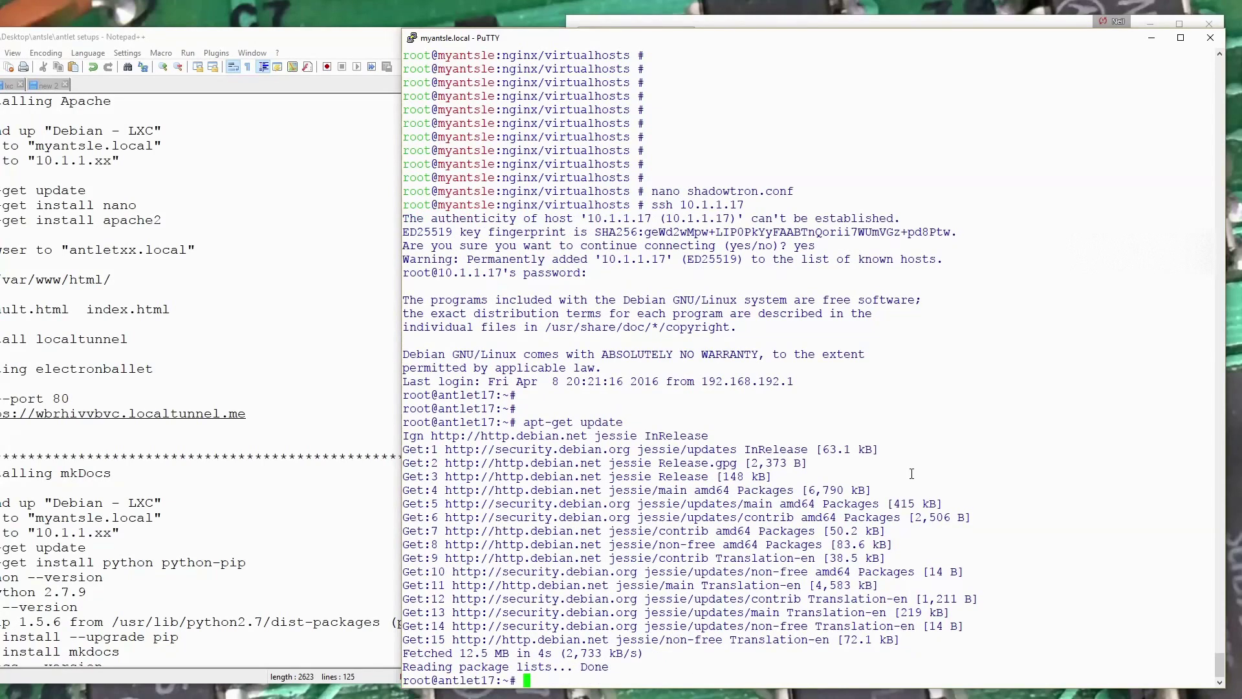
Install nano with apt-get on antlet17.
key("Up")
key("BackSpace")
key("BackSpace")
key("BackSpace")
key("BackSpace")
key("BackSpace")
key("BackSpace")
type("install n")
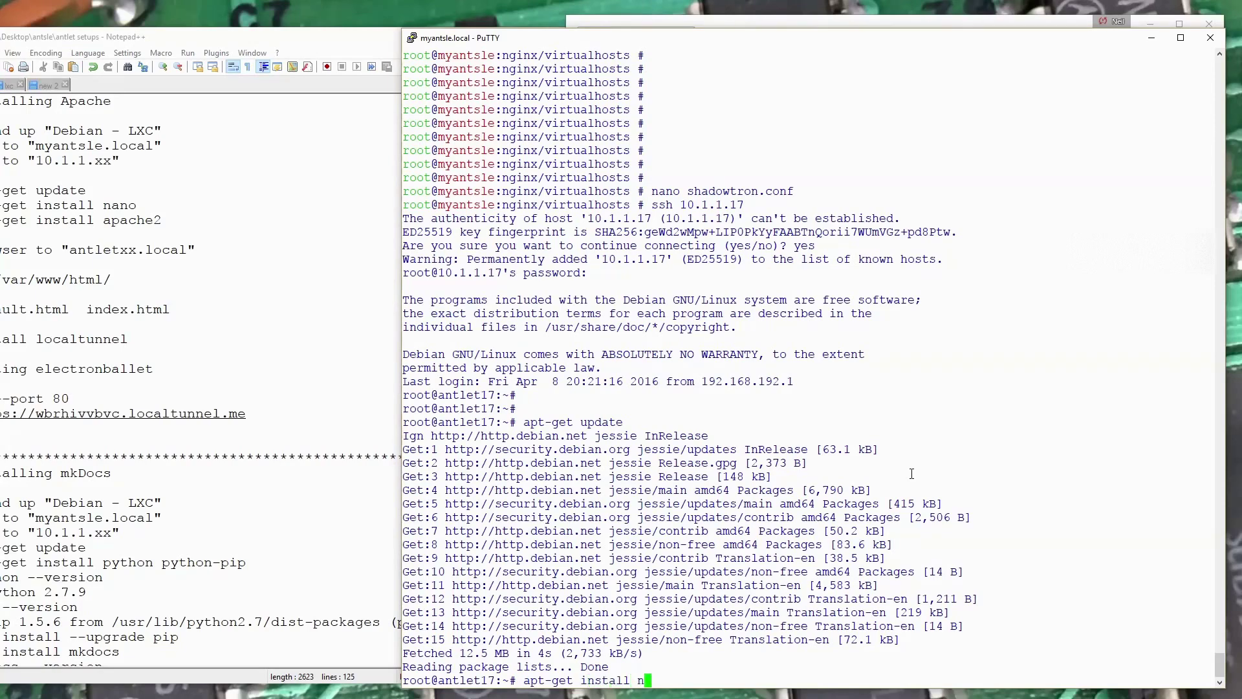
type("ano")
key("Return")
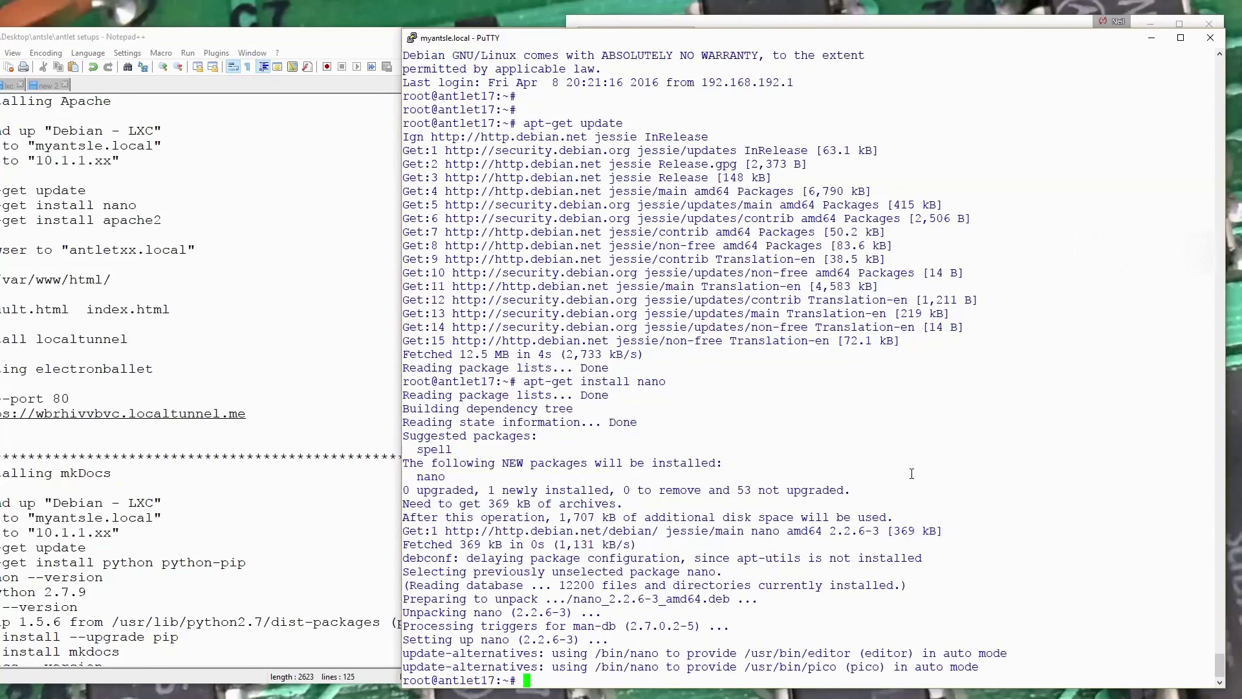
Install apache2 with apt-get, confirming the dependencies with y.
key("Up")
key("BackSpace")
key("BackSpace")
key("BackSpace")
key("BackSpace")
type("apac")
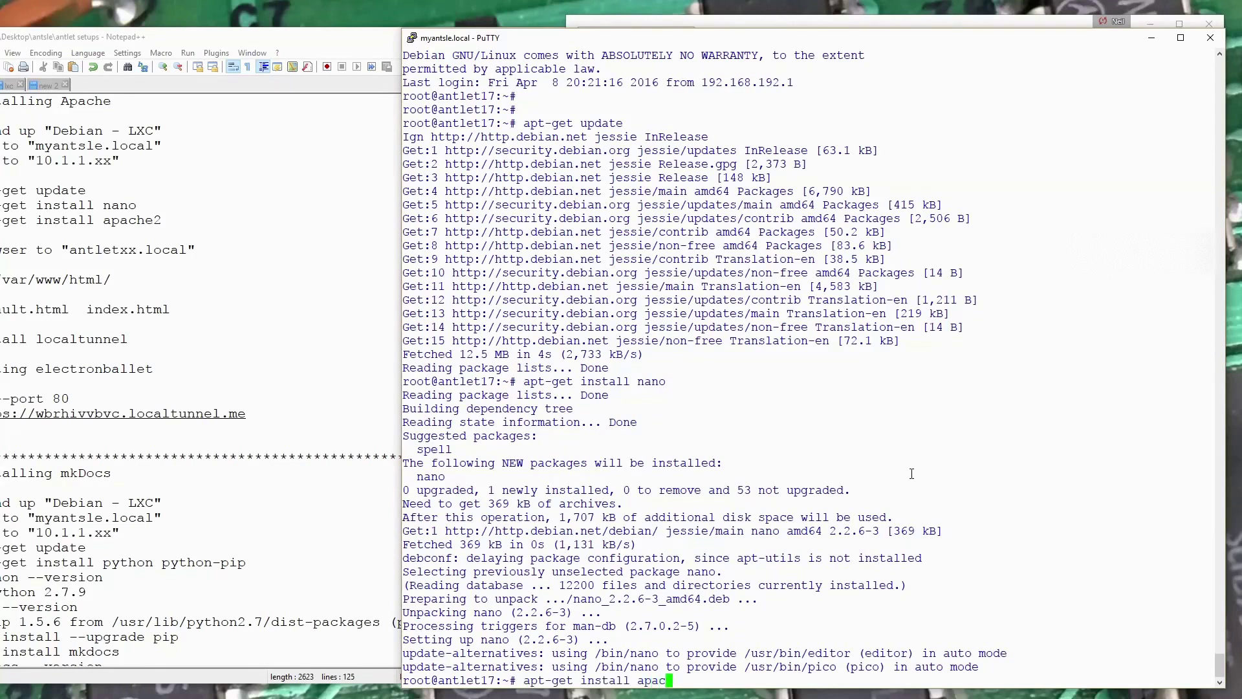
type("he2")
key("Return")
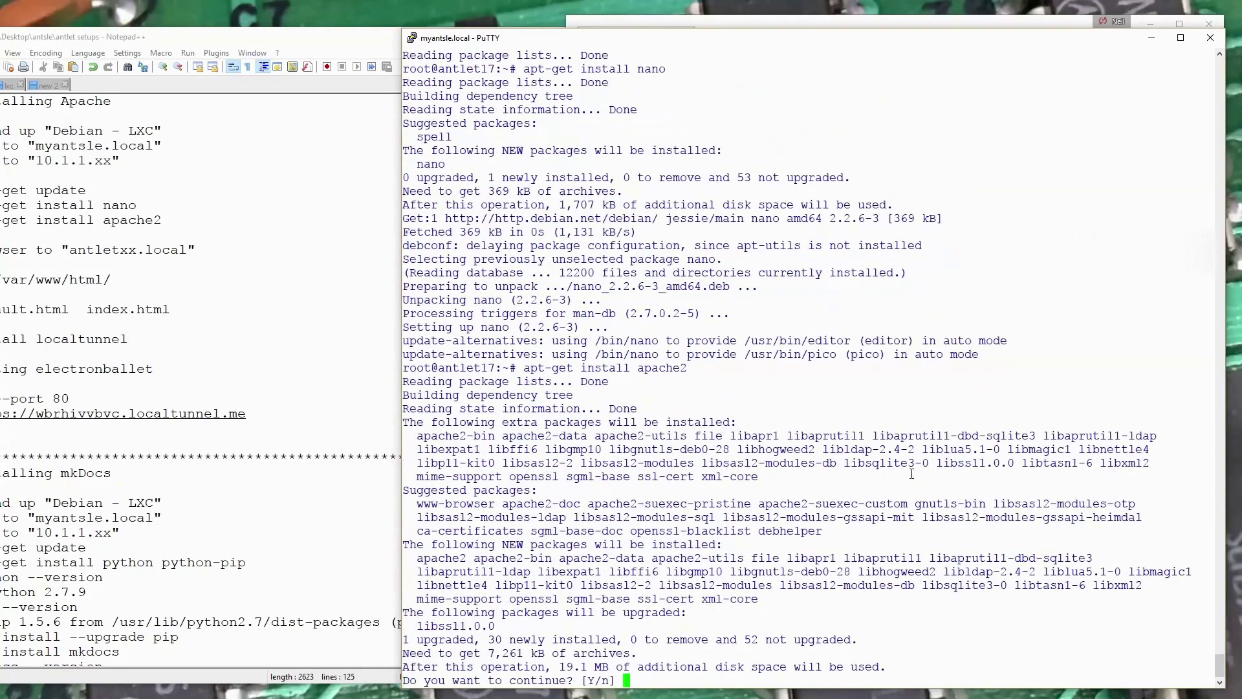
type("y")
key("Return")
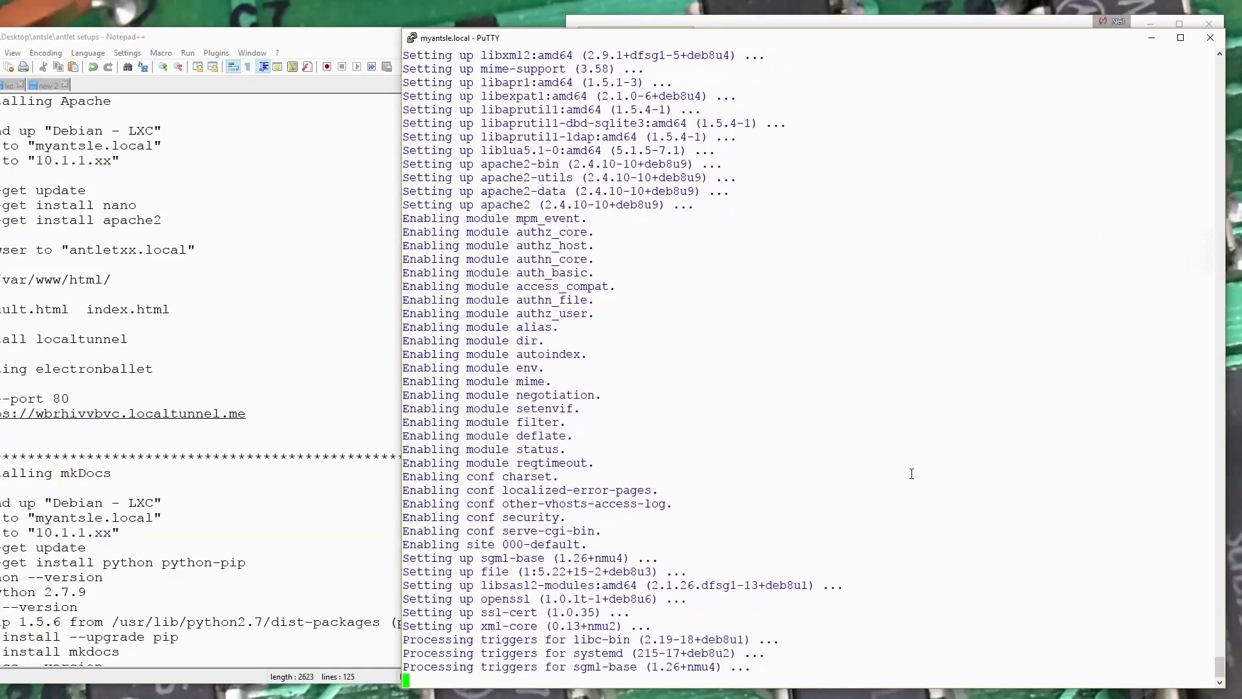
type("cd ")
type("/etc//")
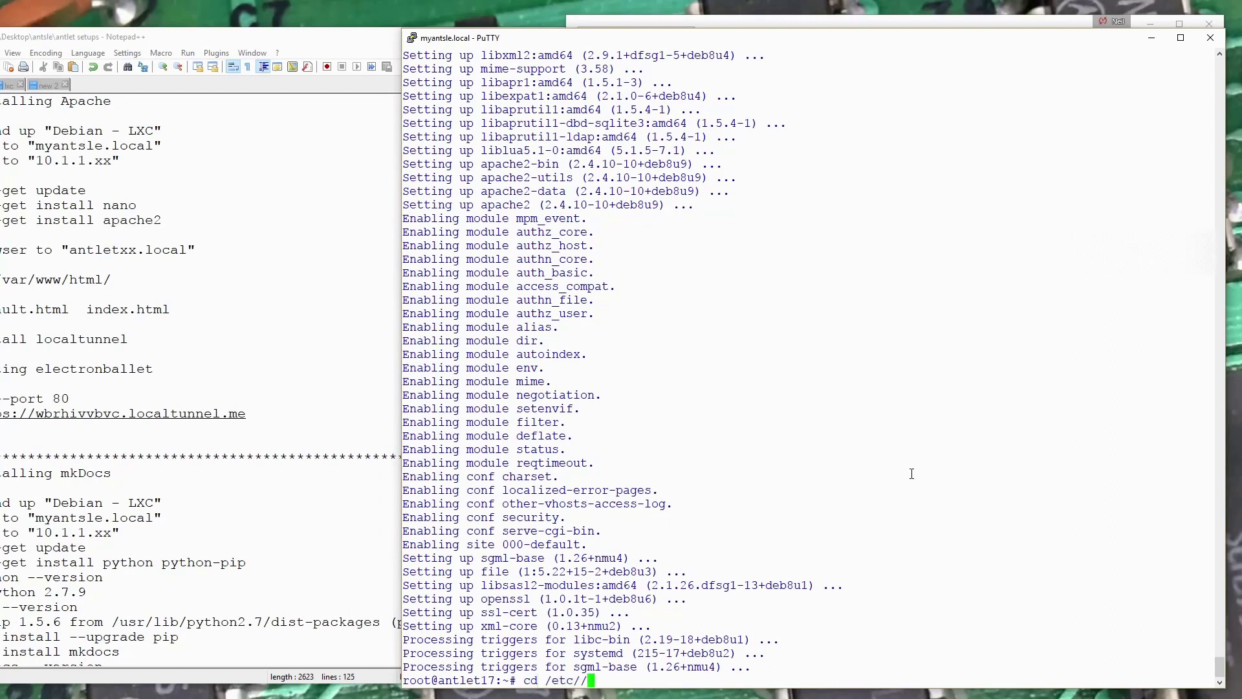
type("ww")
Move into /var/www/html and list its files.
key("BackSpace")
key("BackSpace")
key("BackSpace")
type("www")
key("Return")
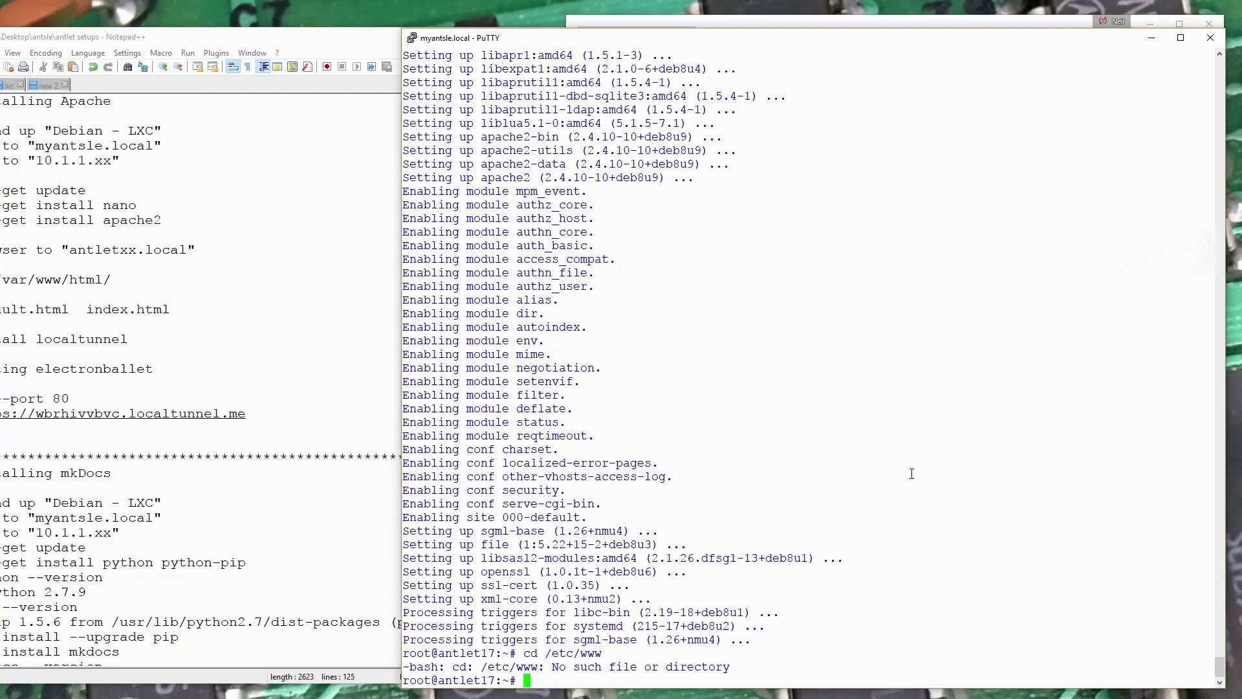
type("cd /v")
type("ar/www/")
type("html")
key("Return")
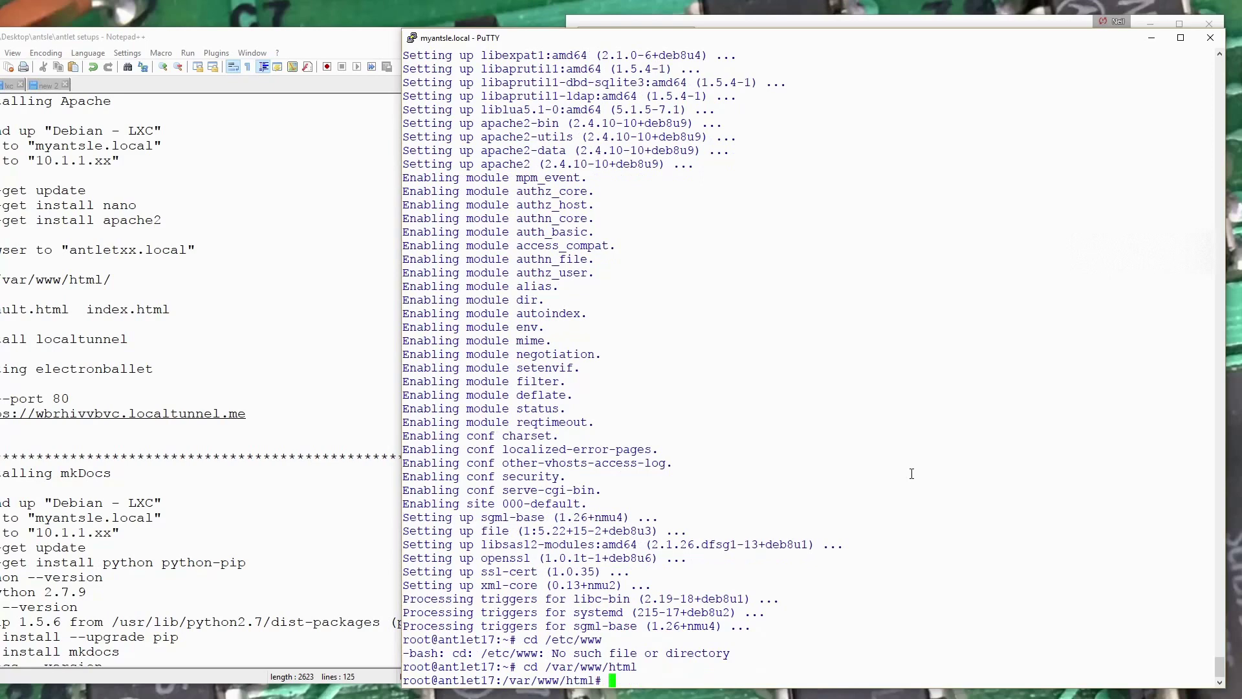
type("l")
key("Return")
key("Return")
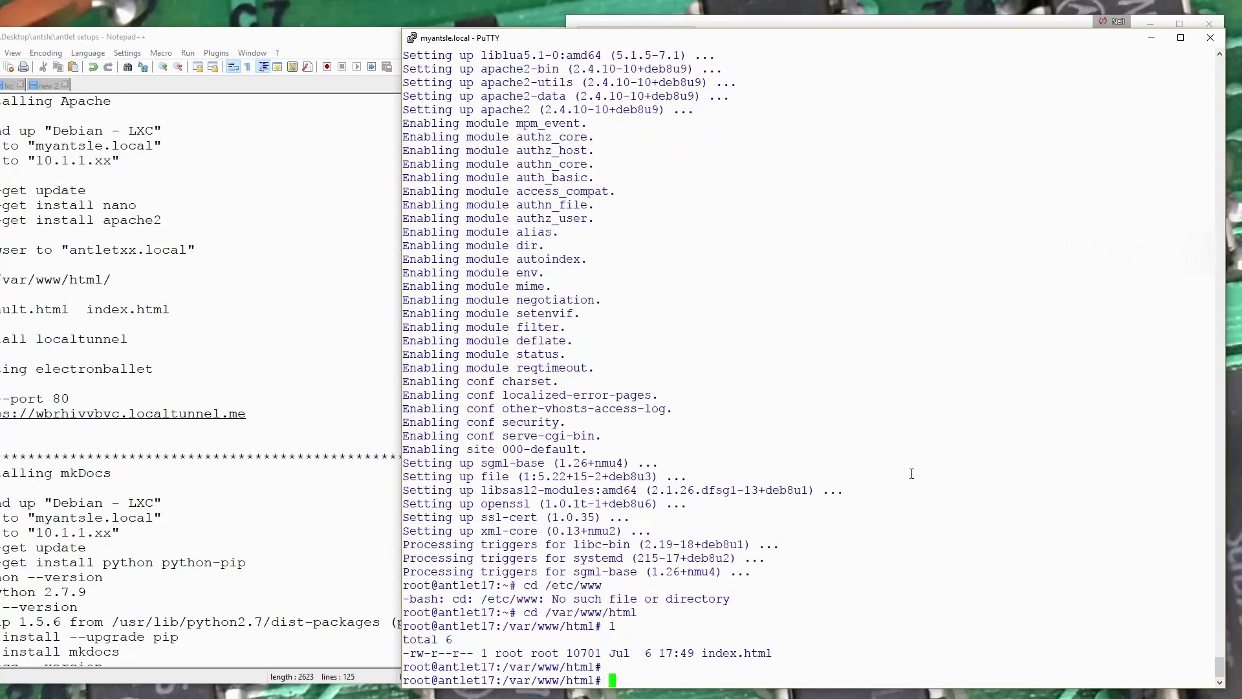
type("mv inde")
type("x,")
Rename index.html to index.html.bak with mv.
key("BackSpace")
type(".html ")
type("i")
key("Tab")
key("BackSpace")
type("-")
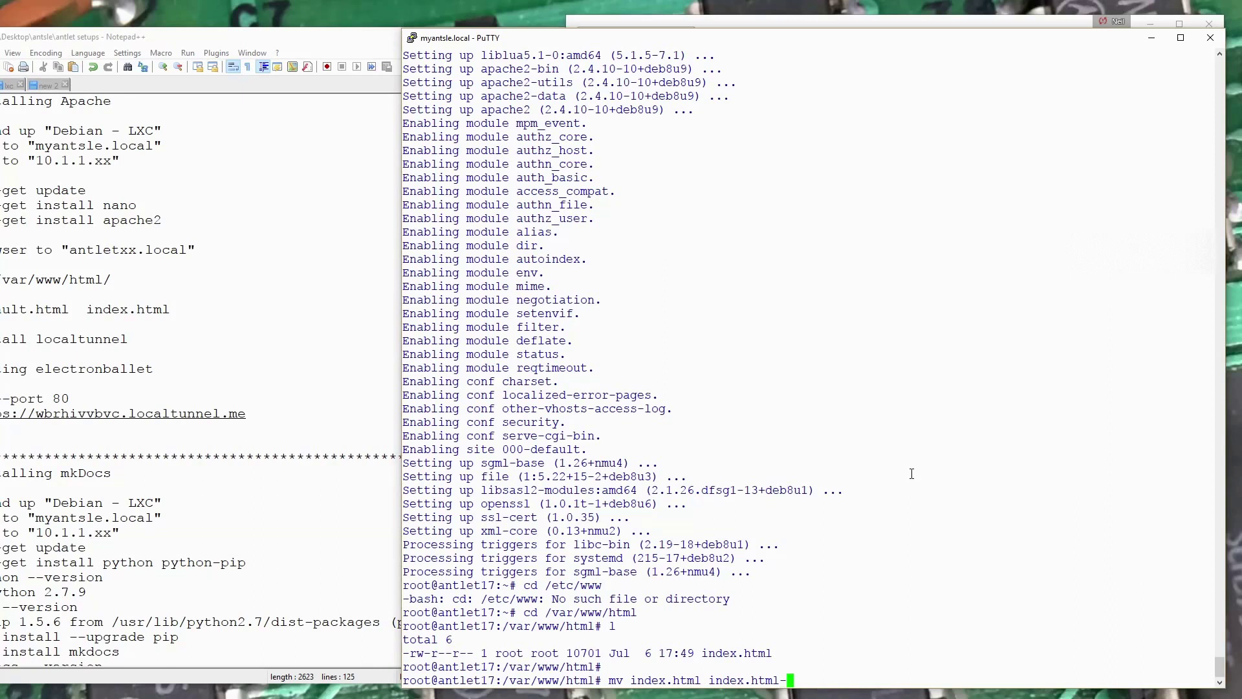
key("BackSpace")
type(".")
type("bak")
key("Return")
type("na")
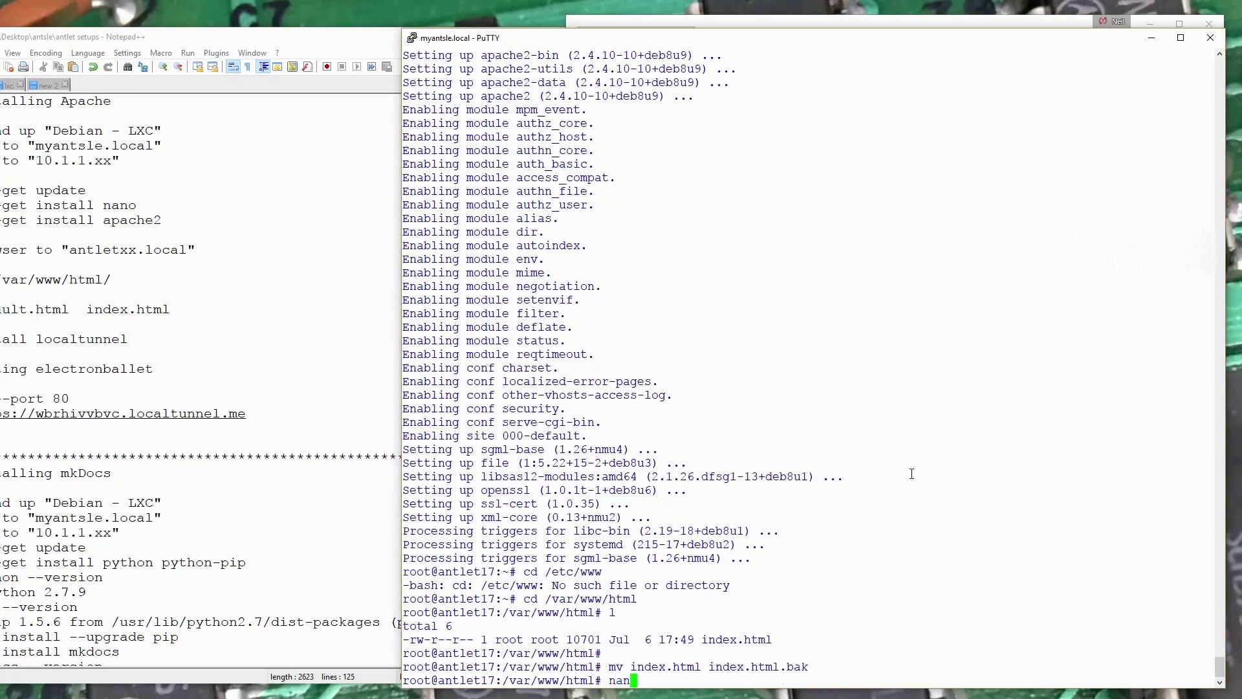
type("no i")
type("ndex.h")
type("tml")
Write the ShadowTron.org heading and '<P>Welcome to ShadowTron.org</P>' in nano, then exit saving.
key("Return")
type("<")
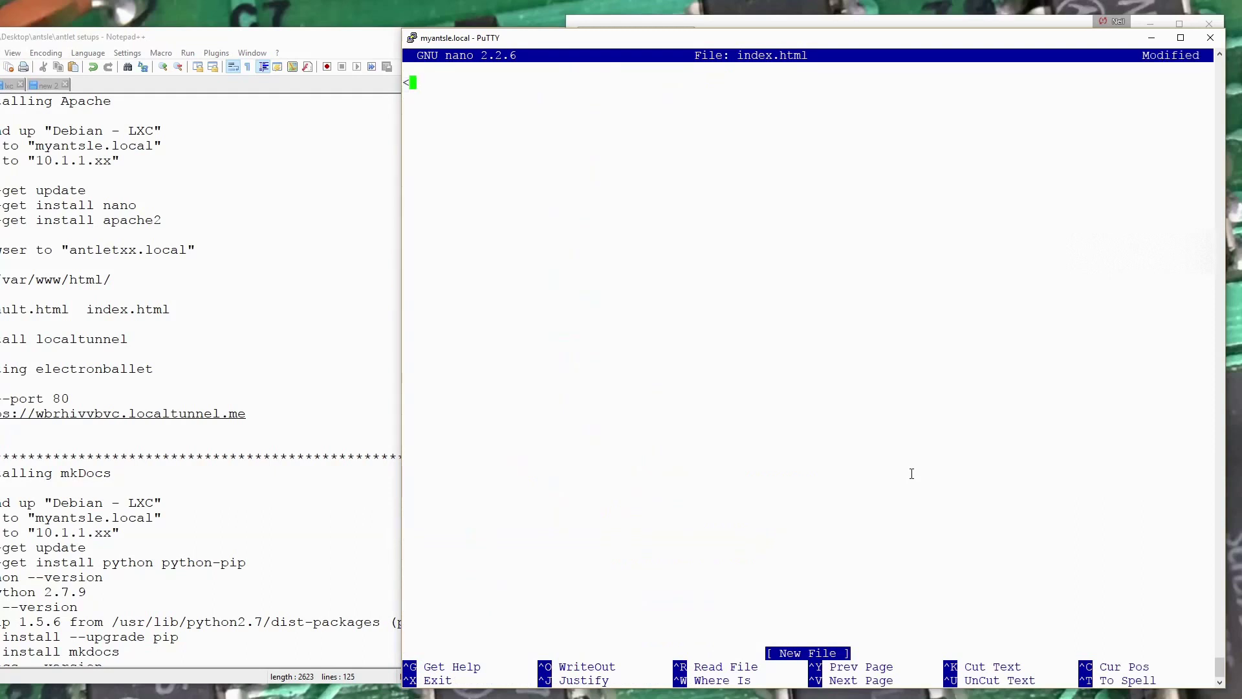
type("H1>")
type("Sha")
type("wdo")
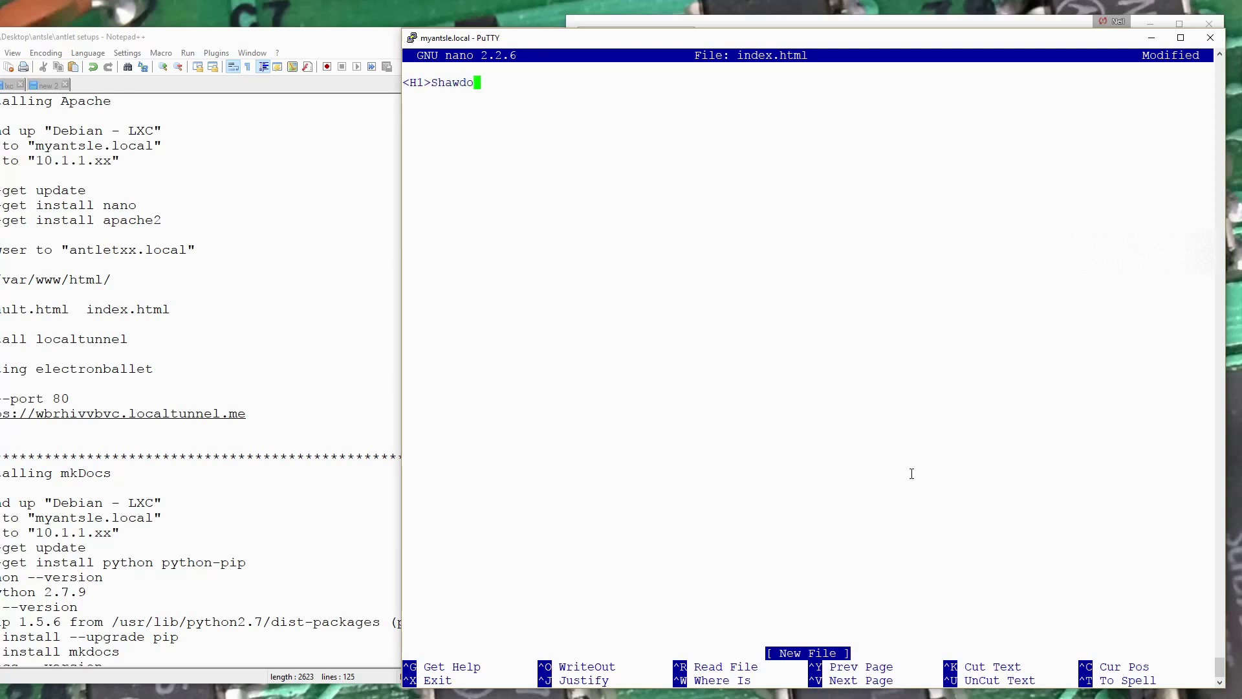
type("wTron.o")
type("rg")
type("</H1")
type(">")
key("Return")
type("<P")
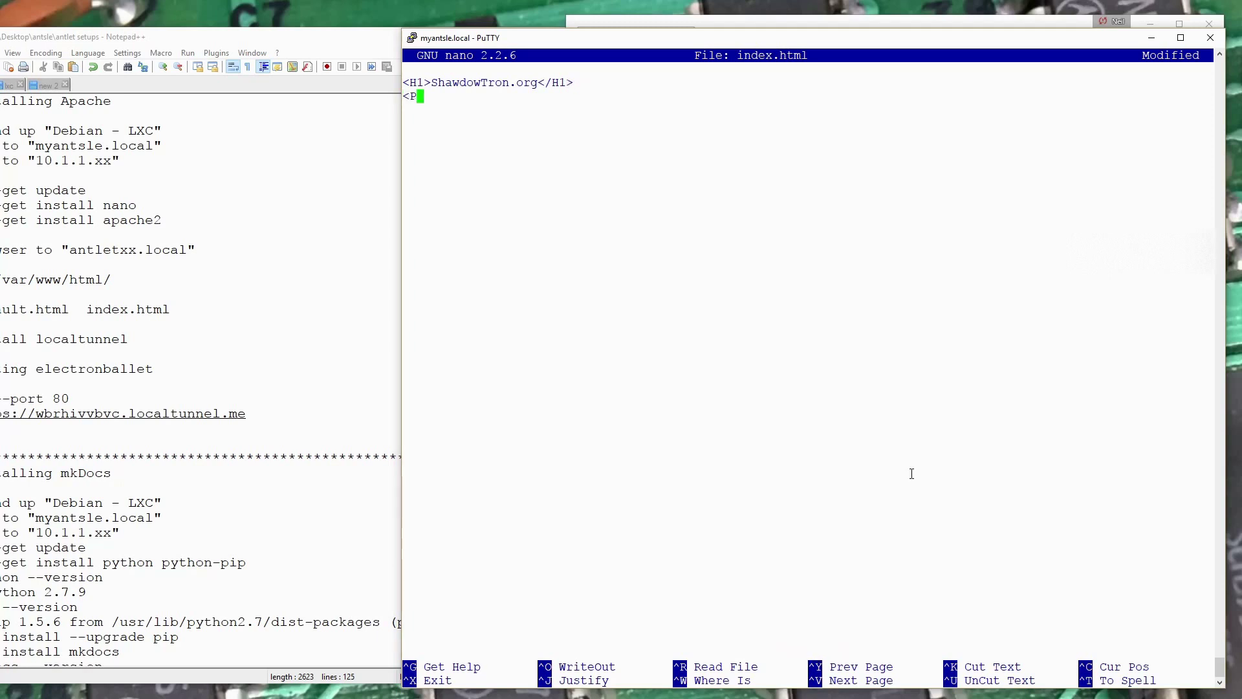
type(">Welcome")
type(" t")
key("BackSpace")
type("to sh")
key("BackSpace")
key("BackSpace")
type("ShadowT")
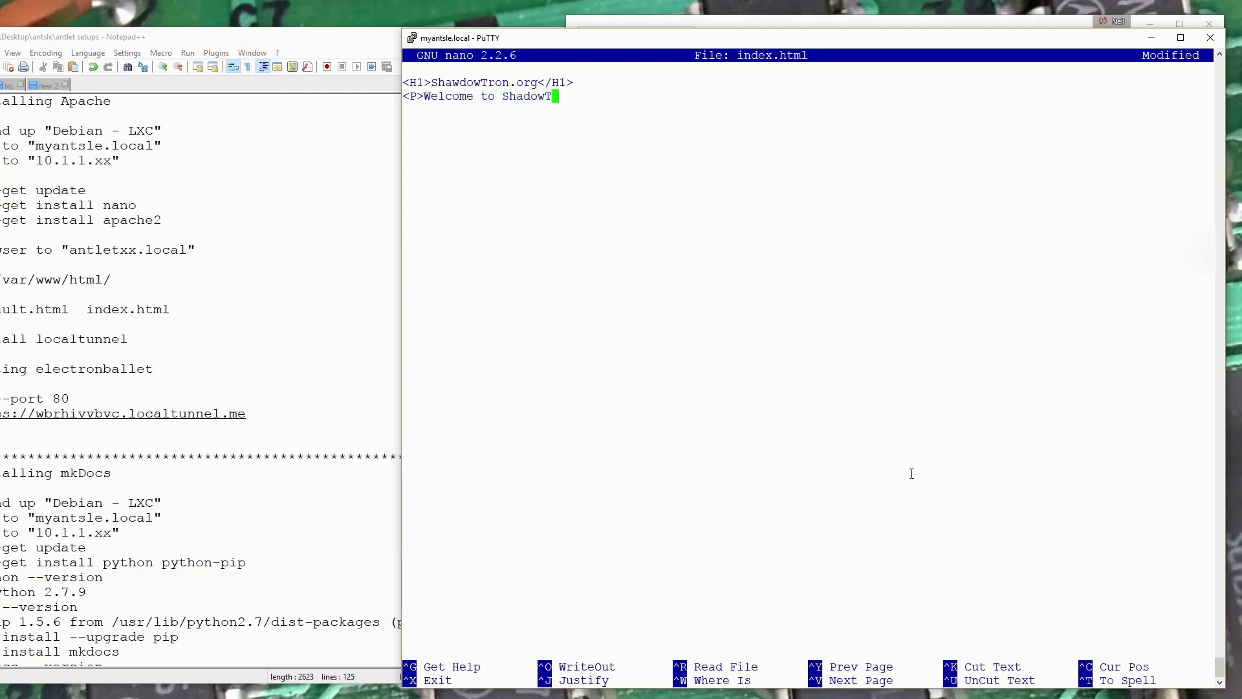
type("ron.or")
key("BackSpace")
type("g<")
type("/P")
type(">")
key("Return")
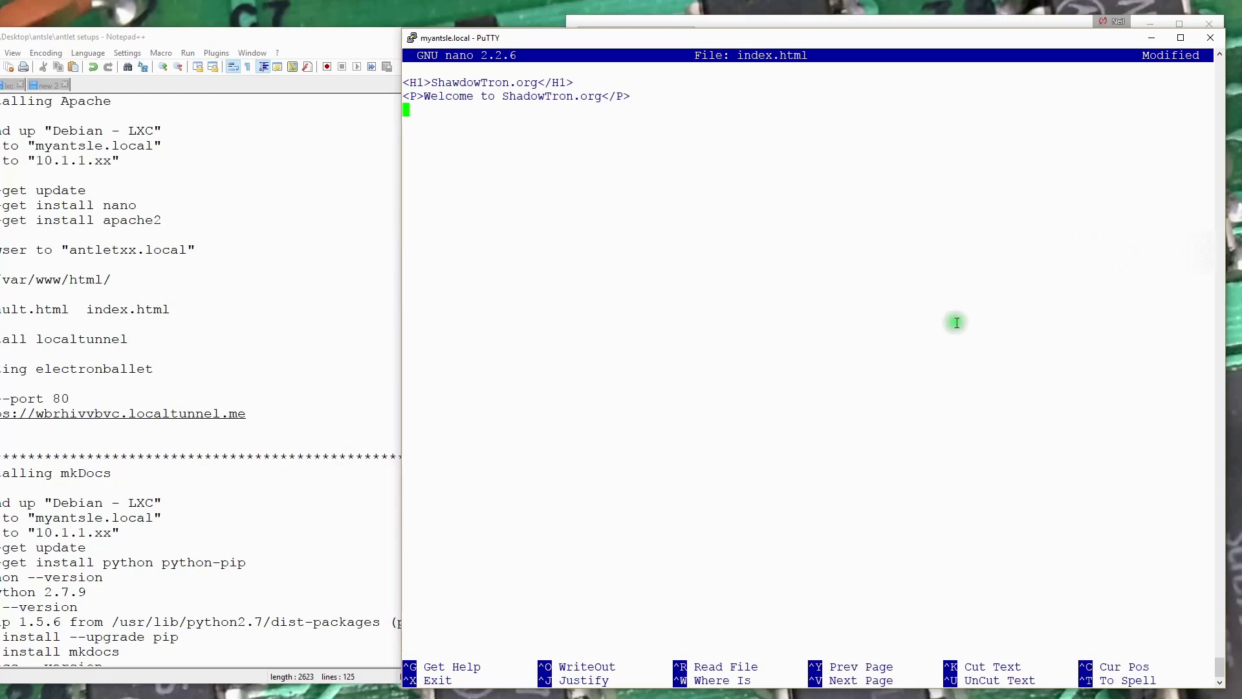
key("ctrl+x")
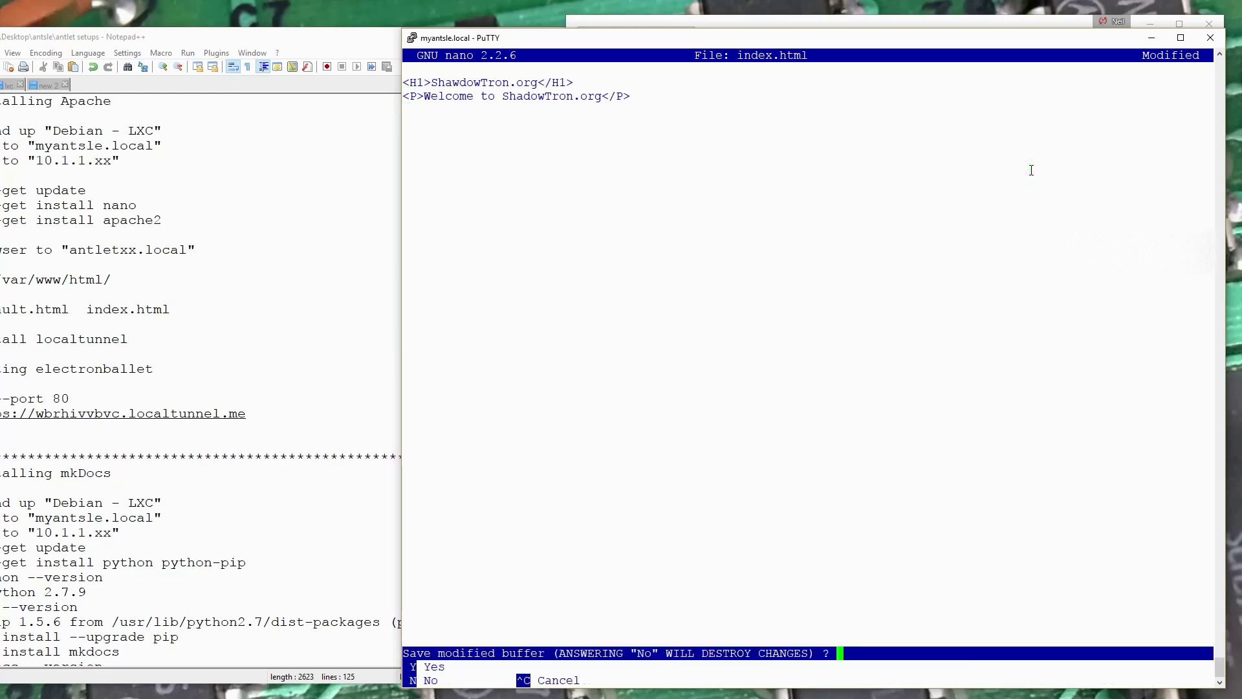
key("y")
Keep the file name index.html, then display the file with cat.
key("Return")
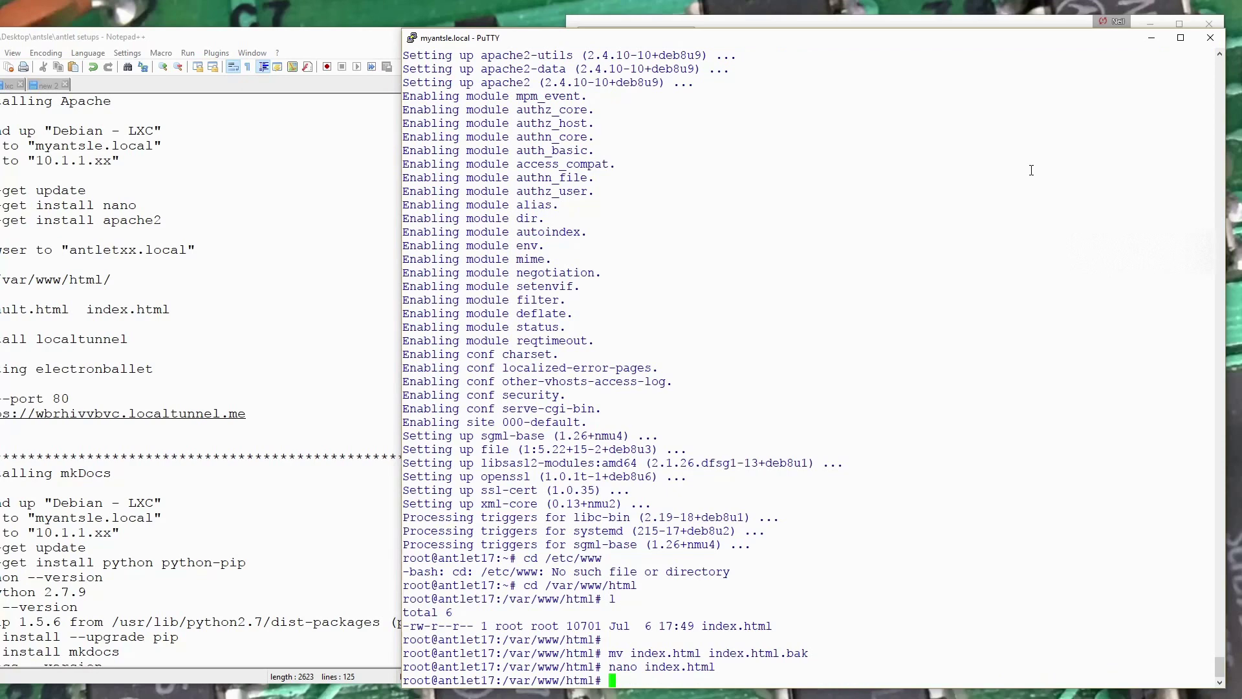
key("Return")
type("cat index.html")
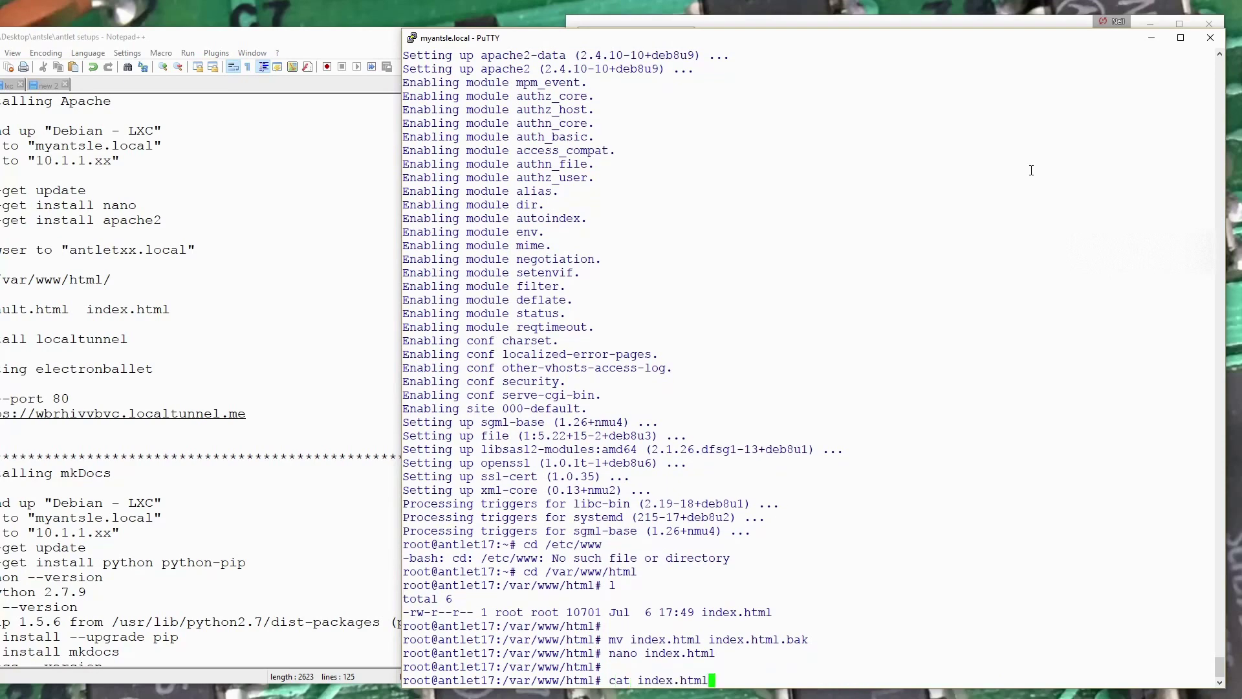
key("Return")
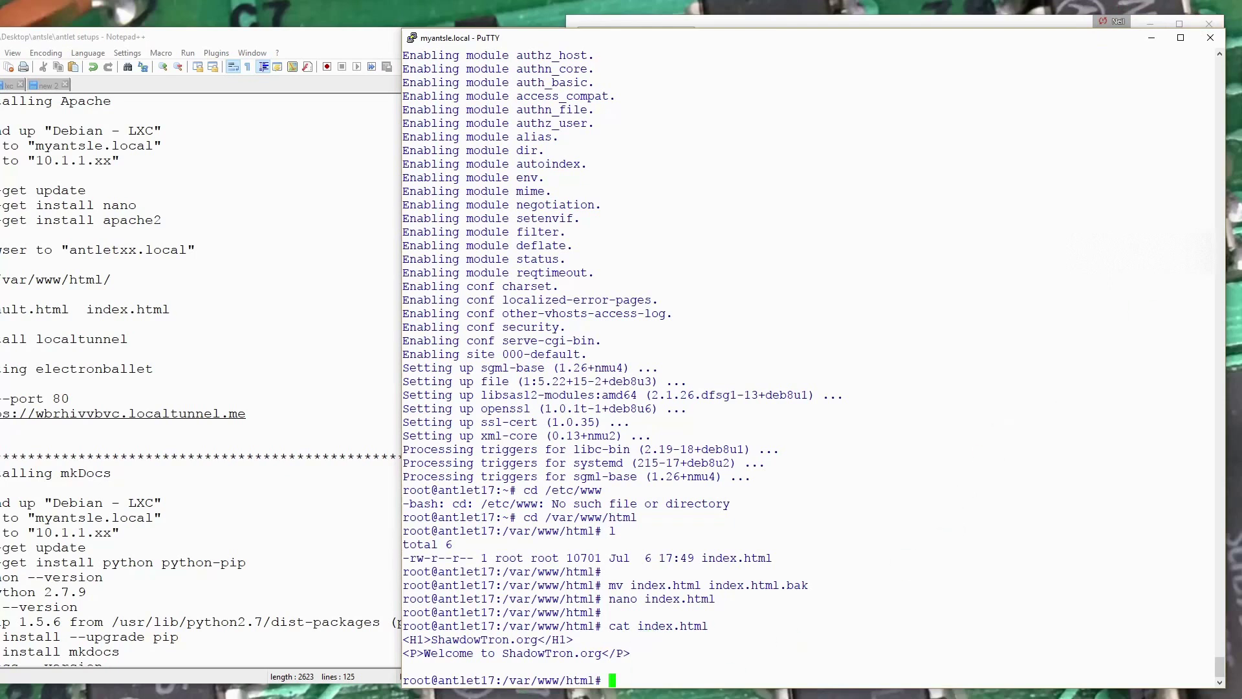
Load antlet17.local in Chrome to view the ShadowTron.org page, then minimize Chrome.
key("alt+Tab")
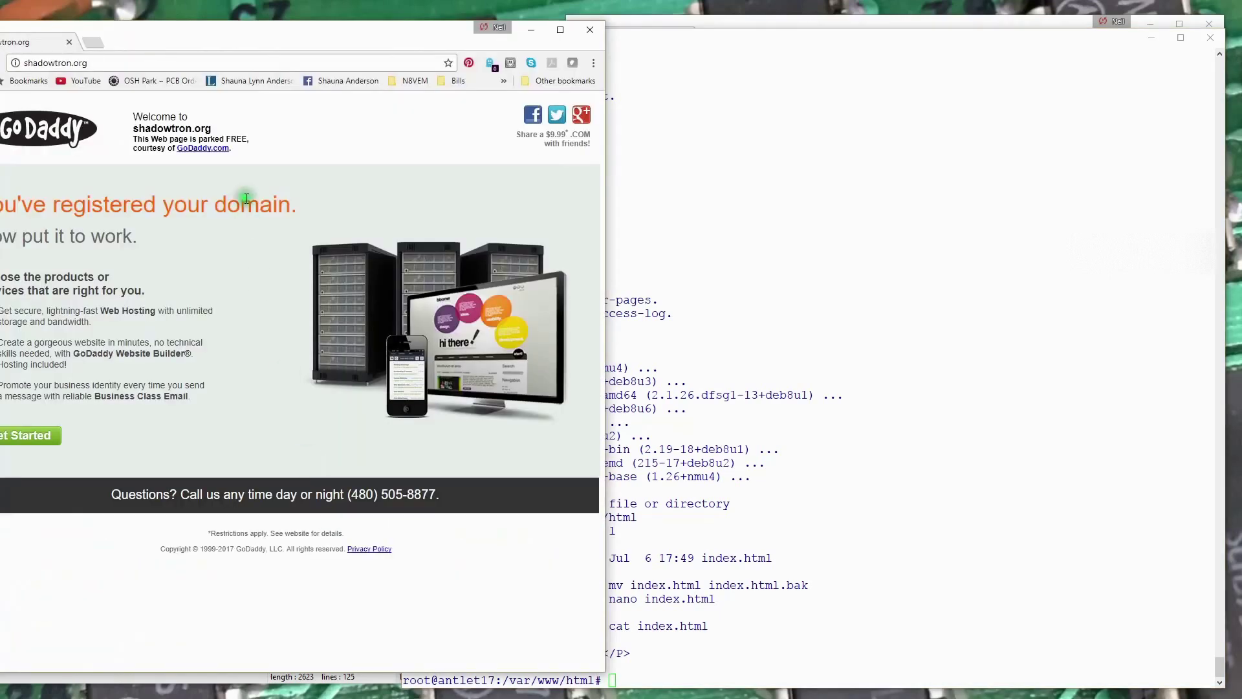
left_click(146, 61)
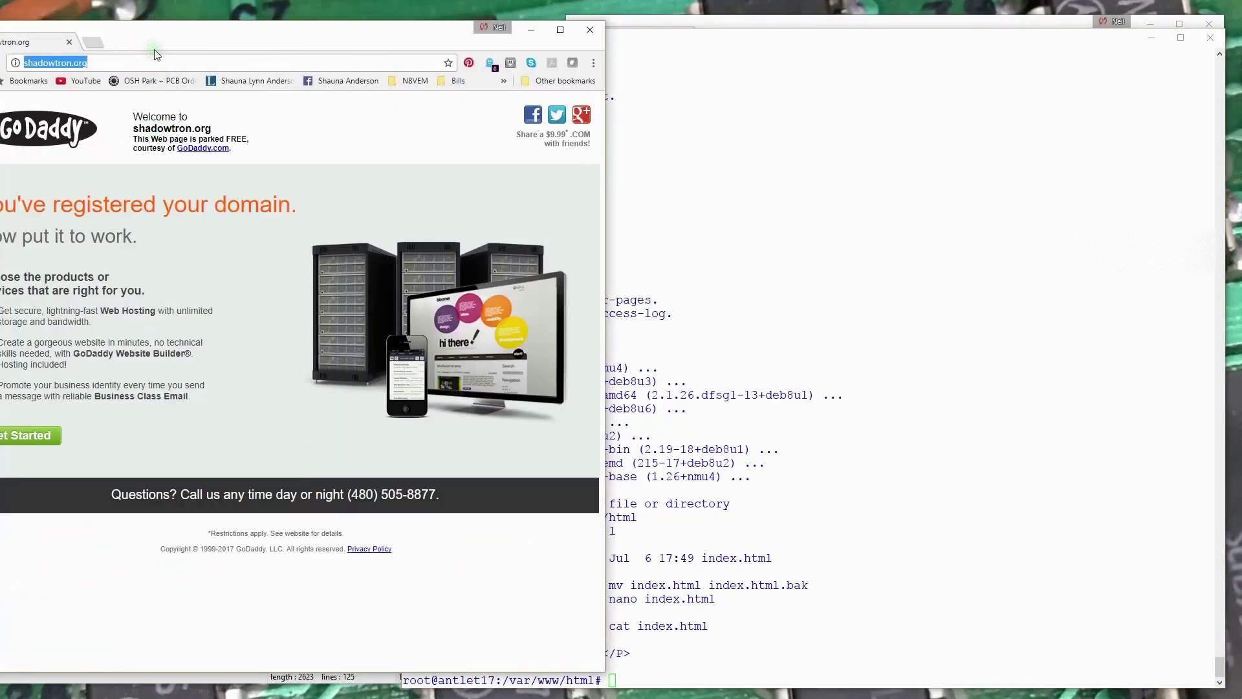
type("antlet10.local/")
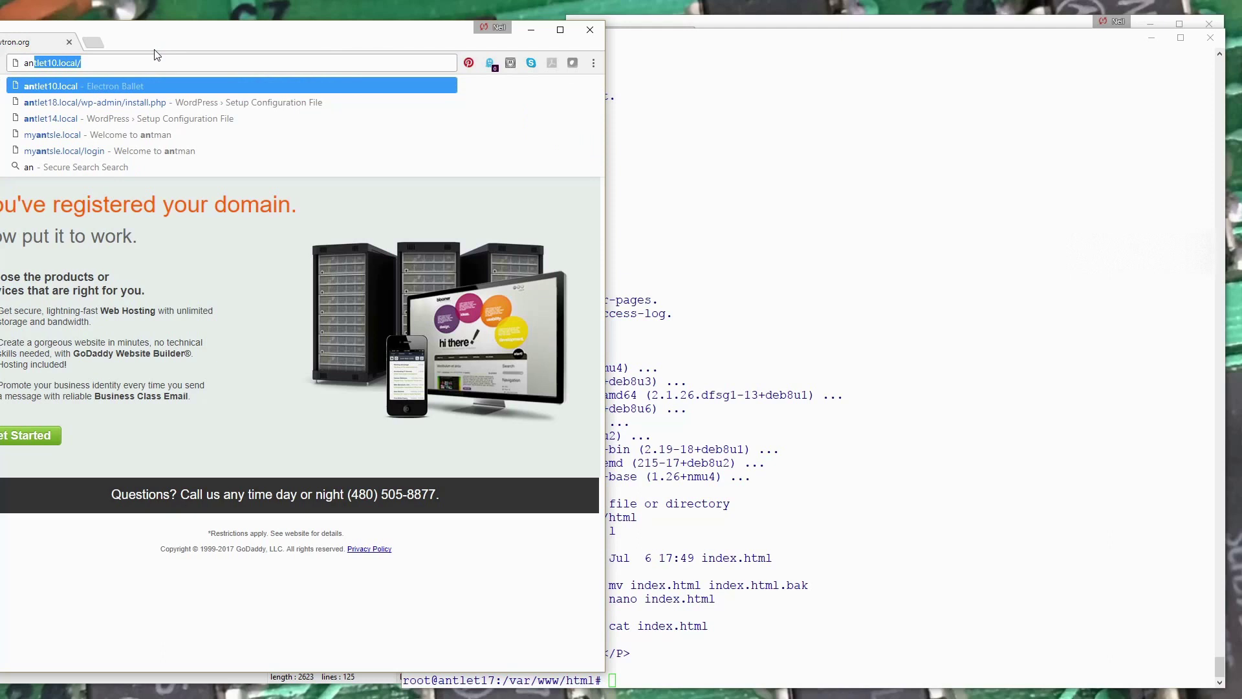
key("Right")
key("Left")
key("Left")
key("Left")
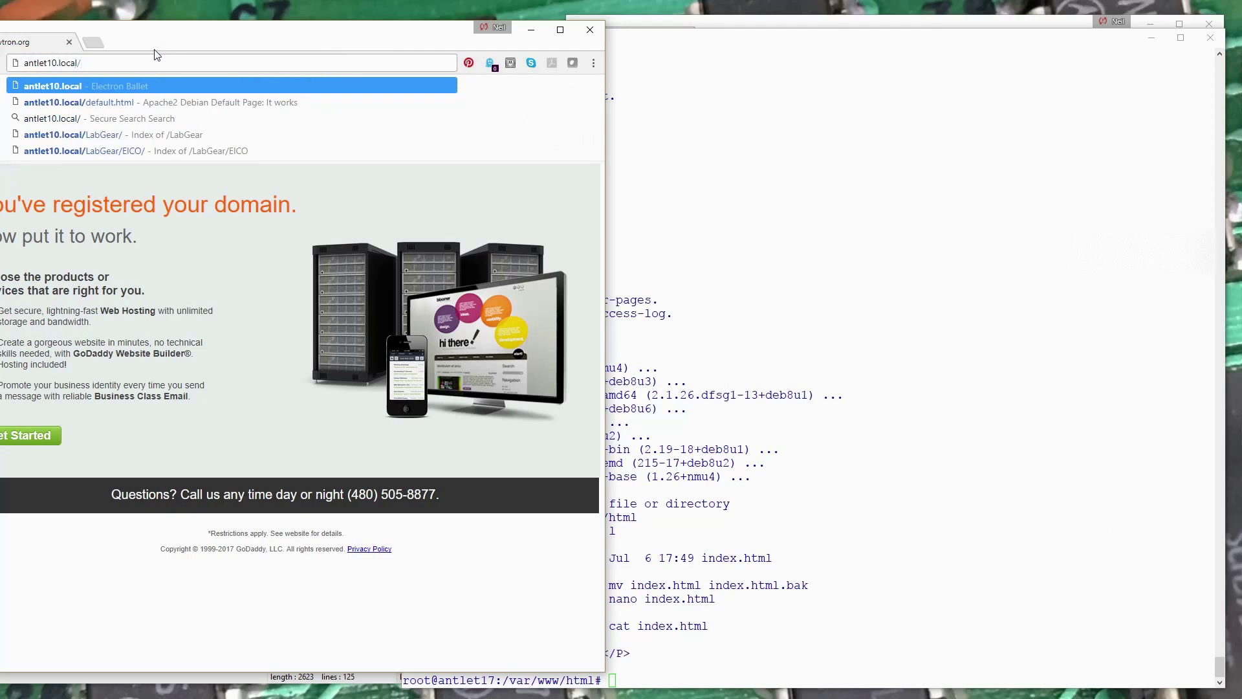
key("BackSpace")
type("7")
key("Return")
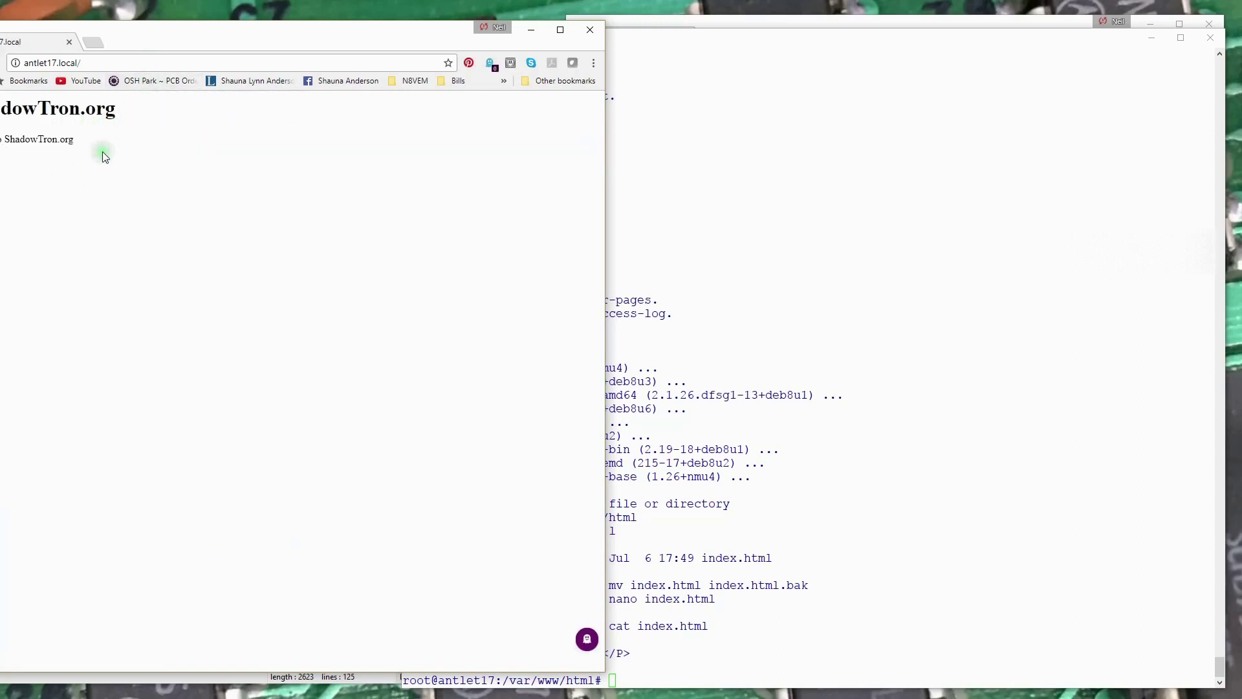
left_click(208, 143)
left_click(533, 31)
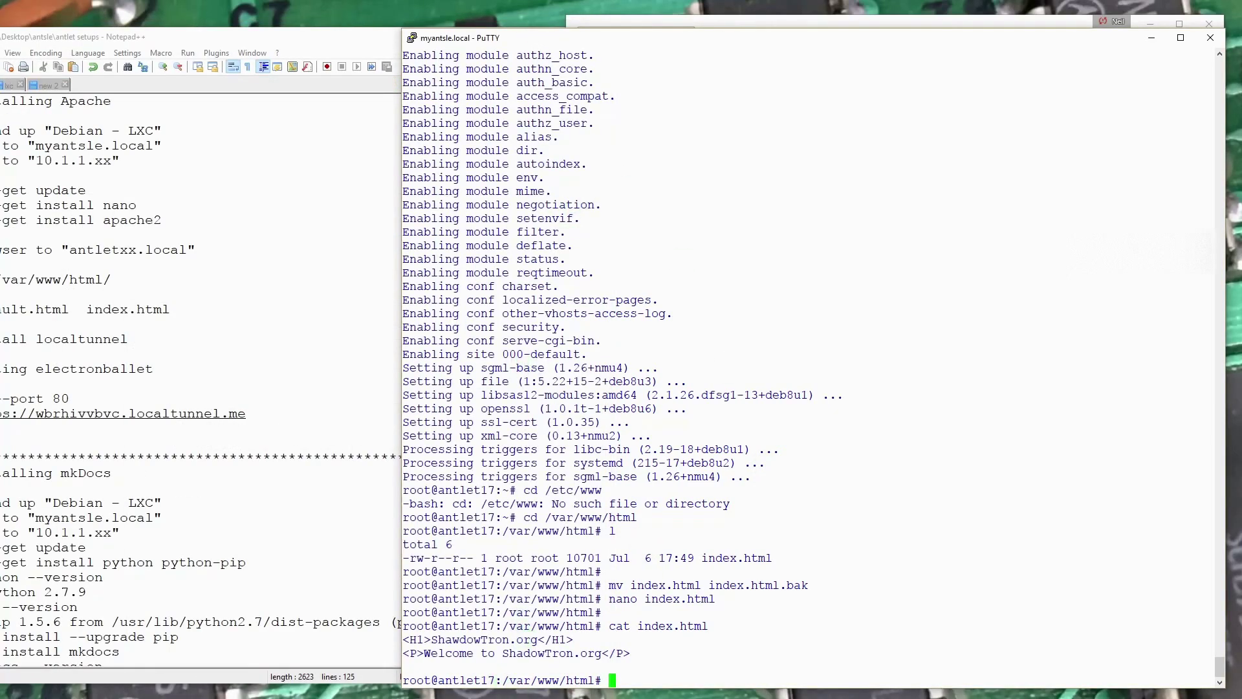
Open DNS management for shadowtron.org and start editing its A record.
key("alt+Tab")
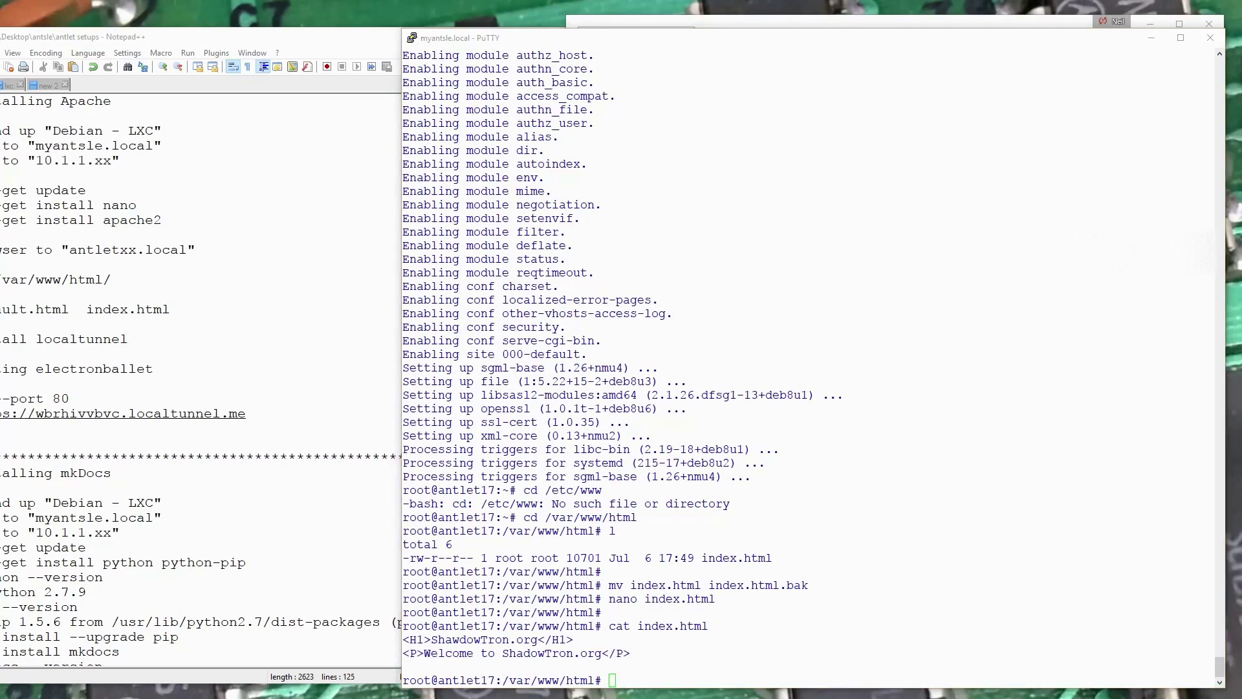
key("alt+Tab")
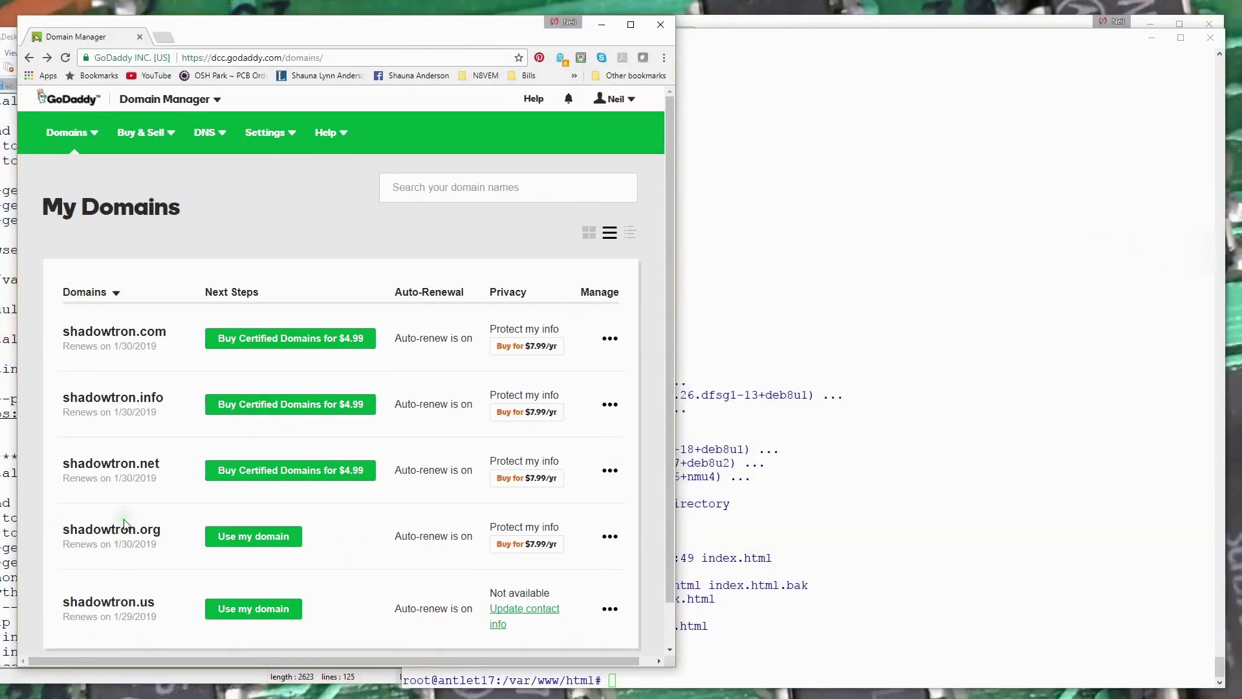
left_click(610, 537)
left_click(635, 571)
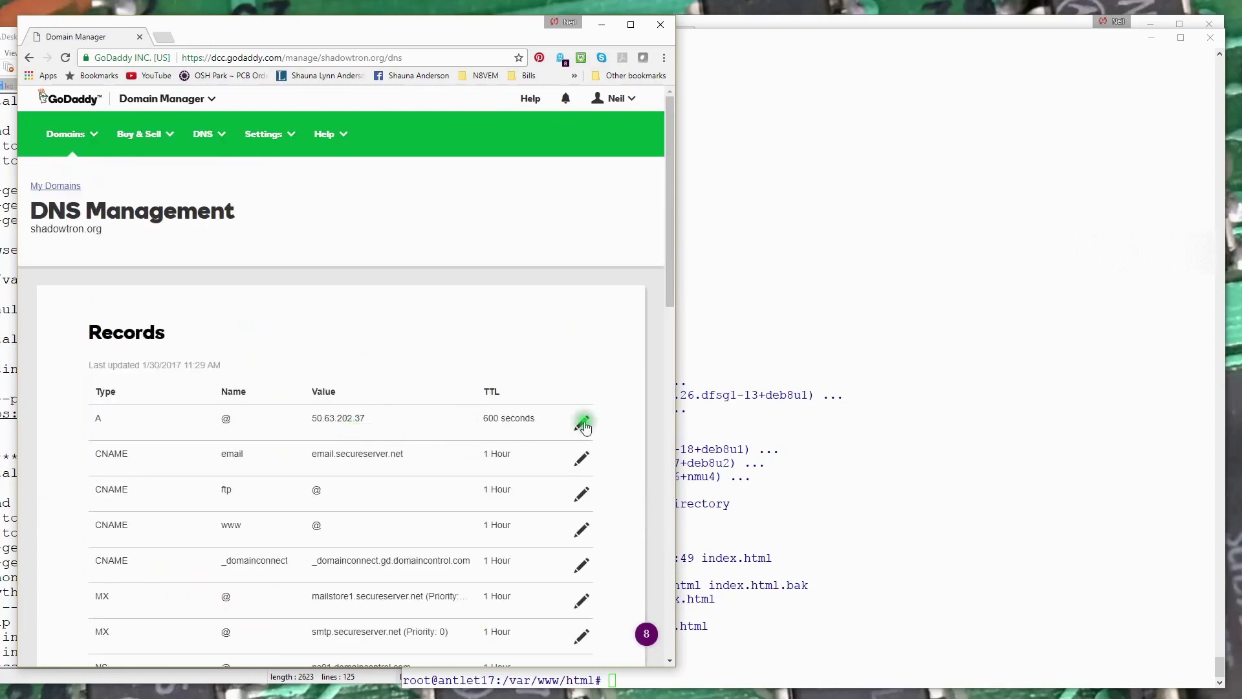
left_click(580, 425)
left_click_drag(356, 490, 200, 486)
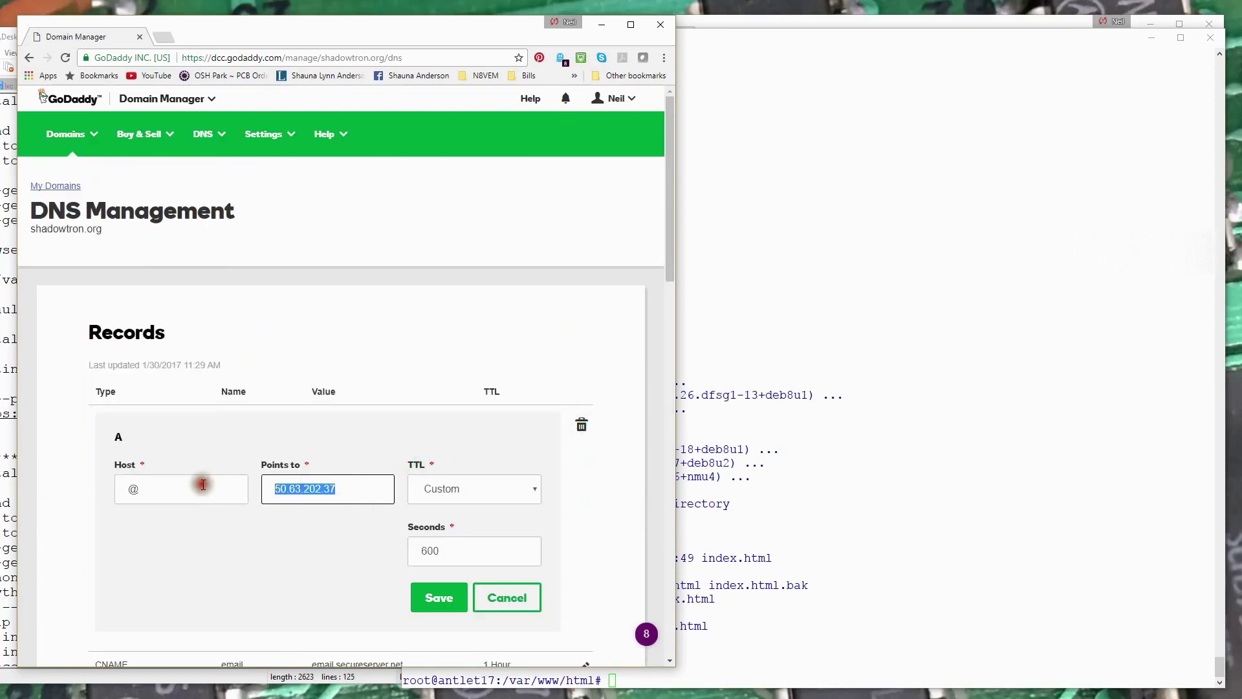
key("ctrl+v")
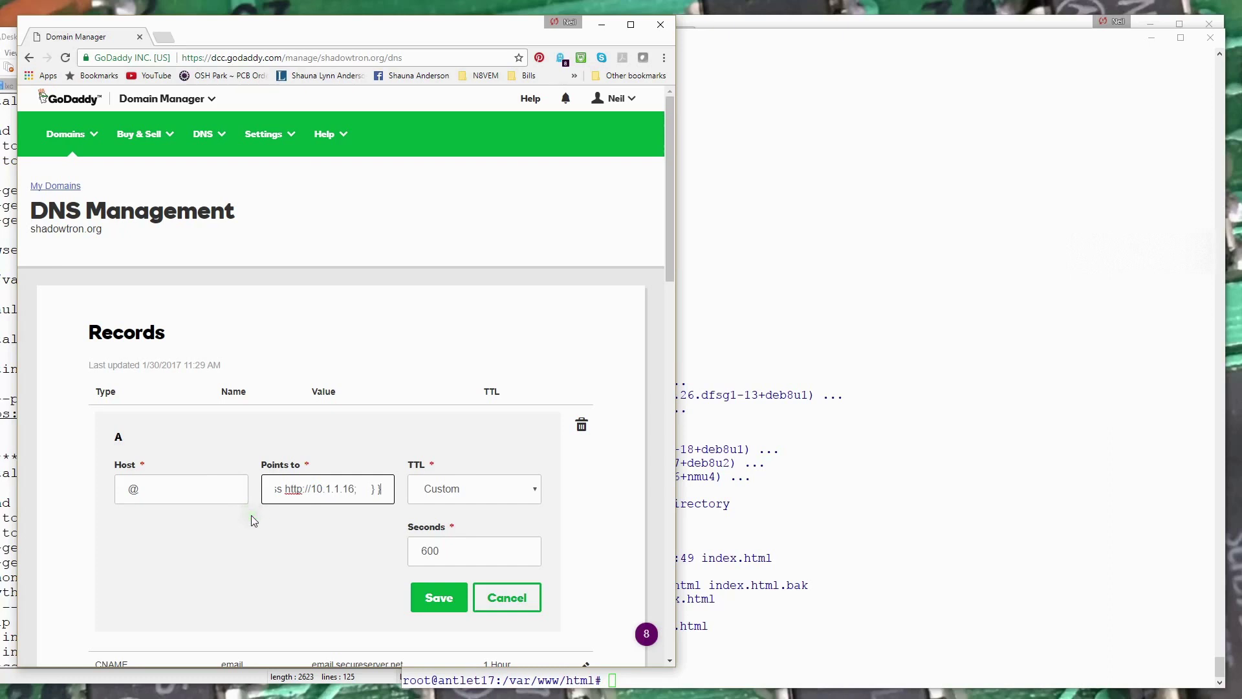
key("ctrl+z")
key("alt+Tab")
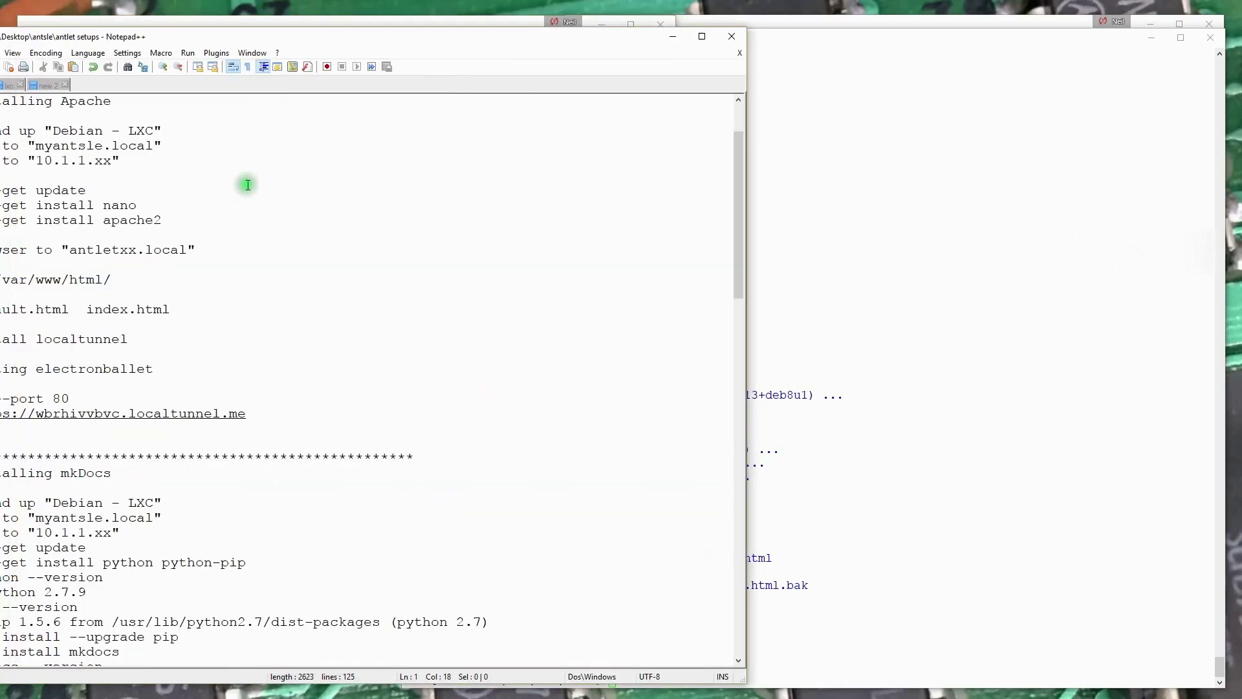
scroll(146, 122, "up", 2)
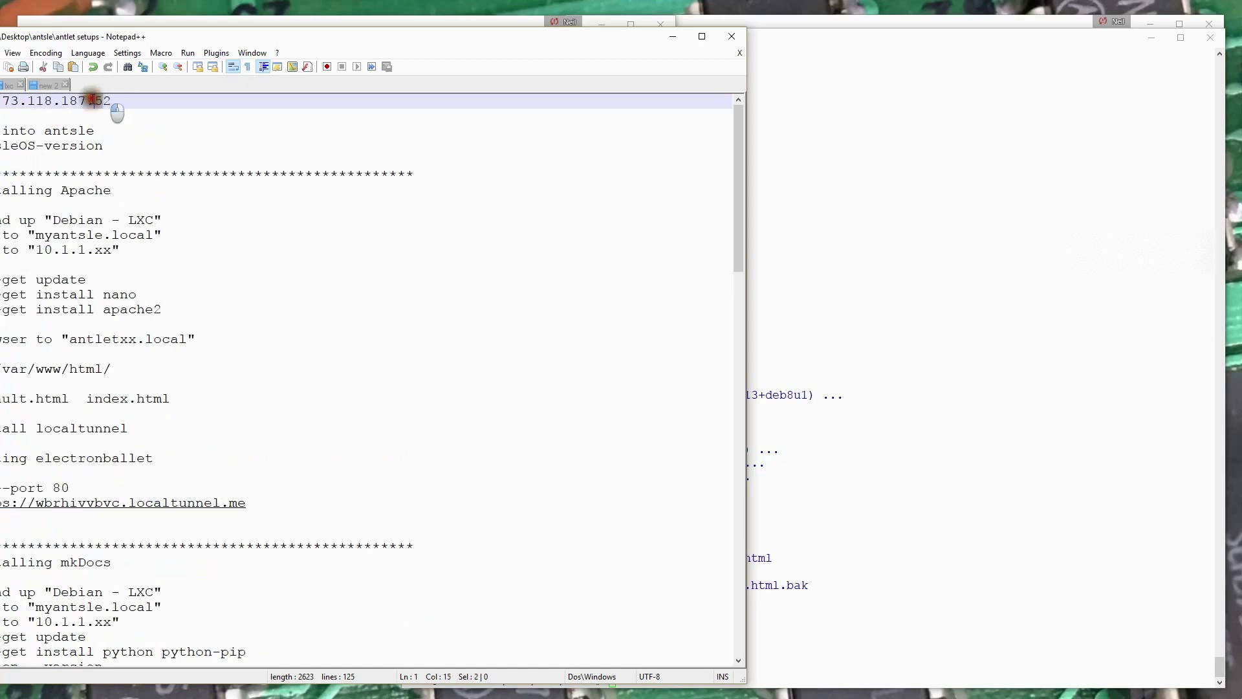
left_click_drag(115, 103, 5, 102)
left_click(107, 132)
left_click_drag(114, 101, 7, 102)
key("ctrl+c")
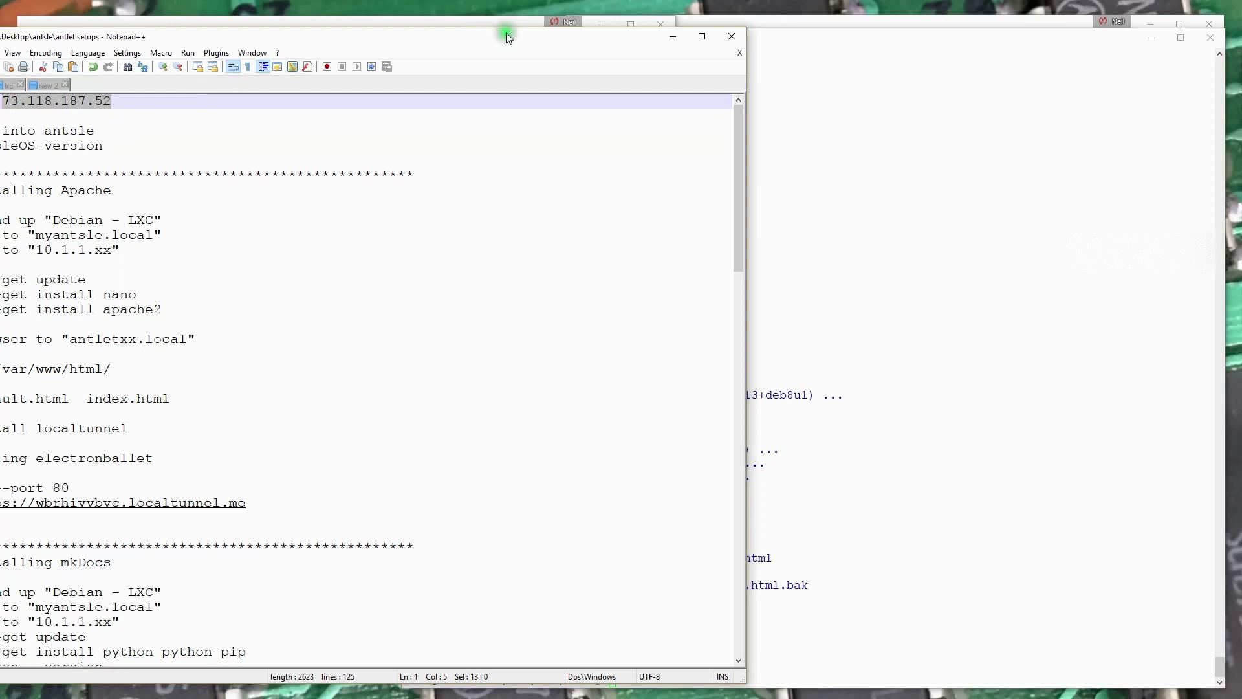
Replace the A record address 50.63.202.37 with 73.118.187.52 and save it.
left_click(672, 36)
left_click(365, 489)
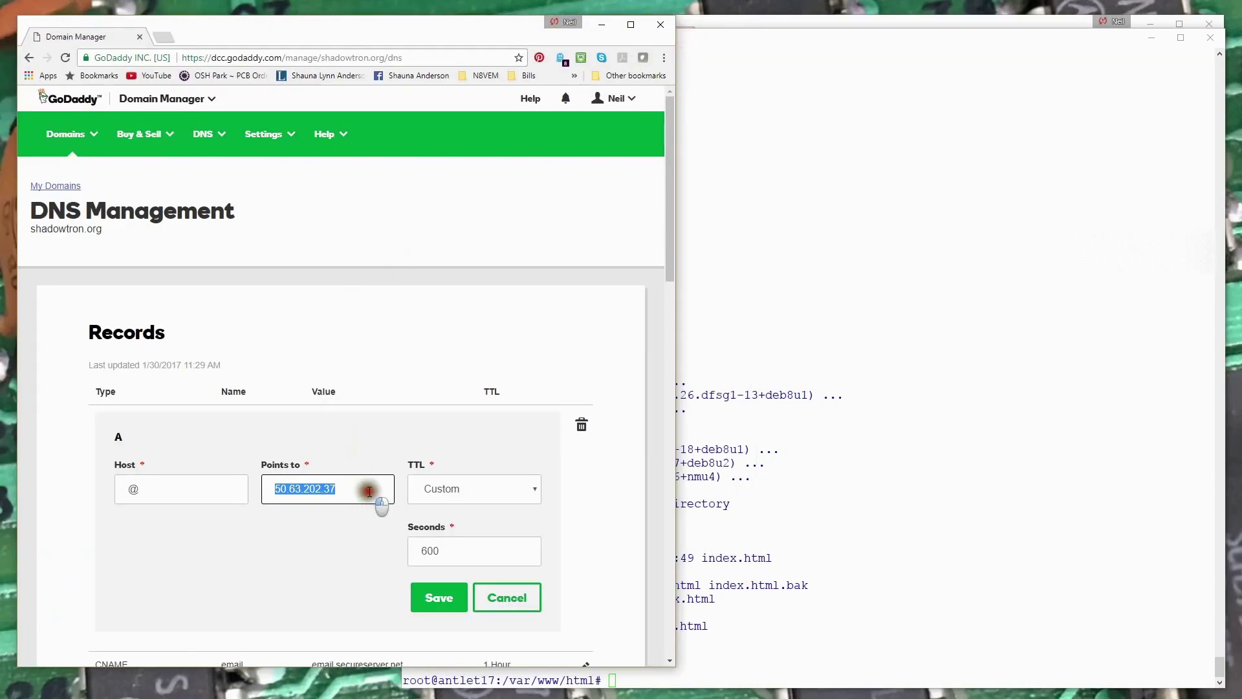
left_click_drag(369, 492, 199, 489)
key("ctrl+v")
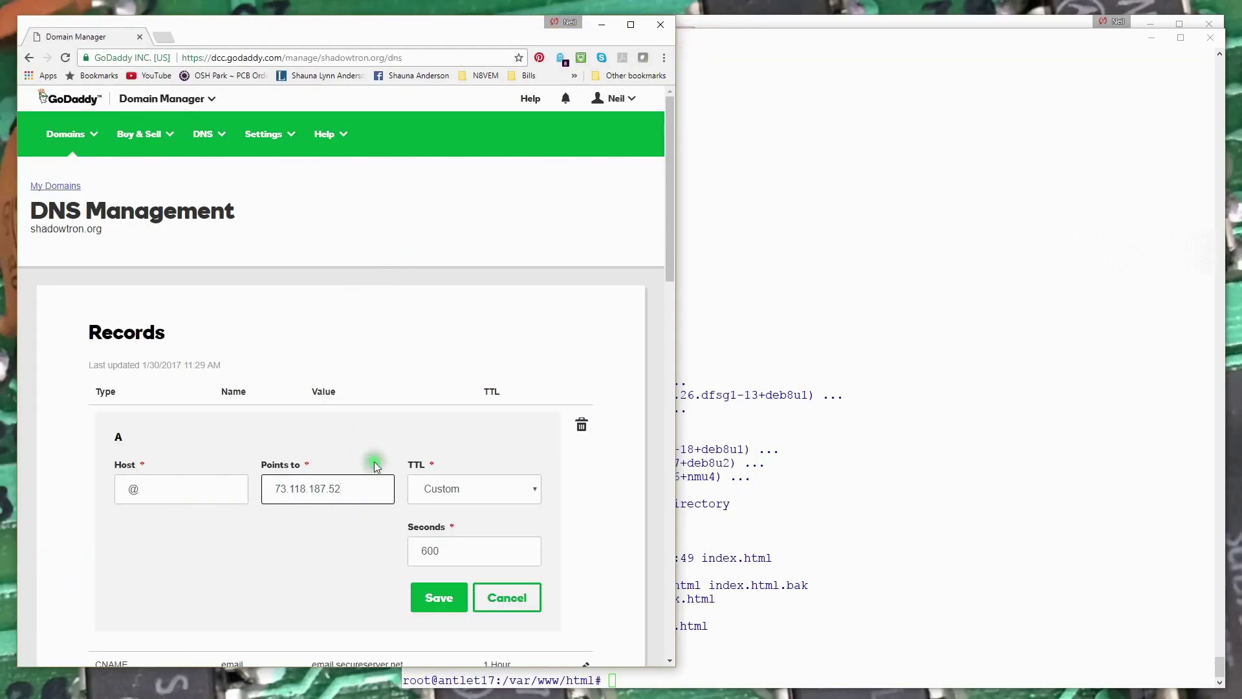
left_click(435, 602)
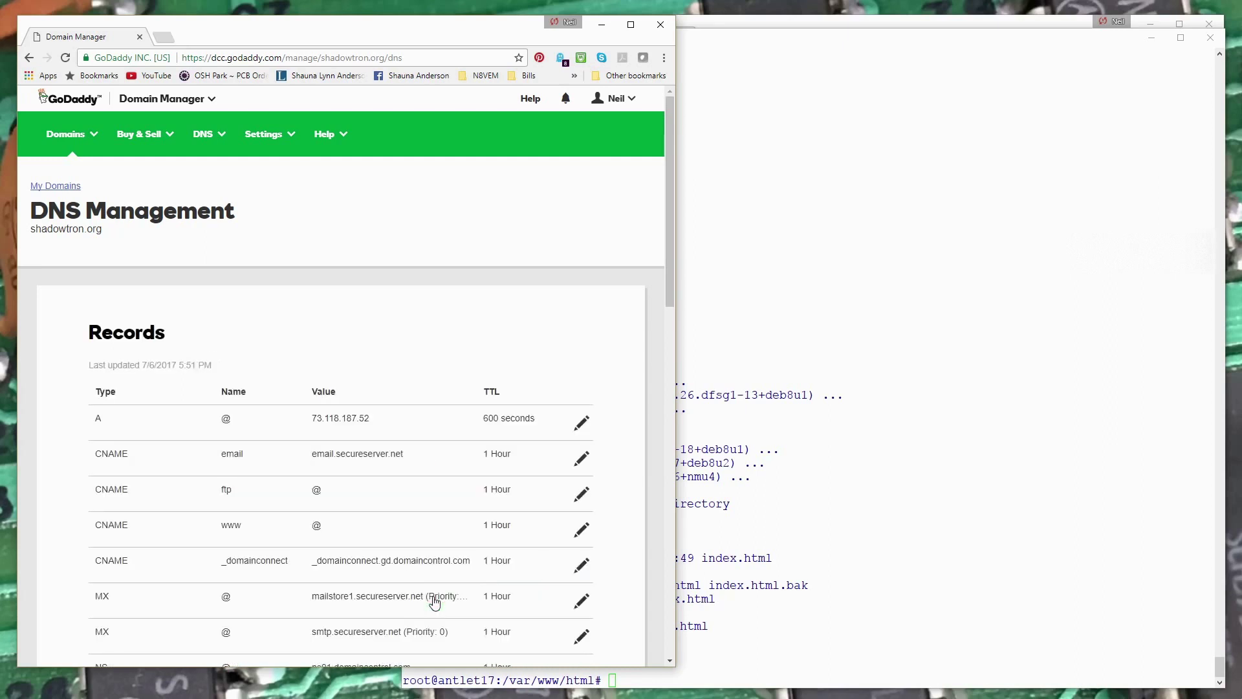
left_click(468, 493)
left_click(550, 344)
left_click(602, 24)
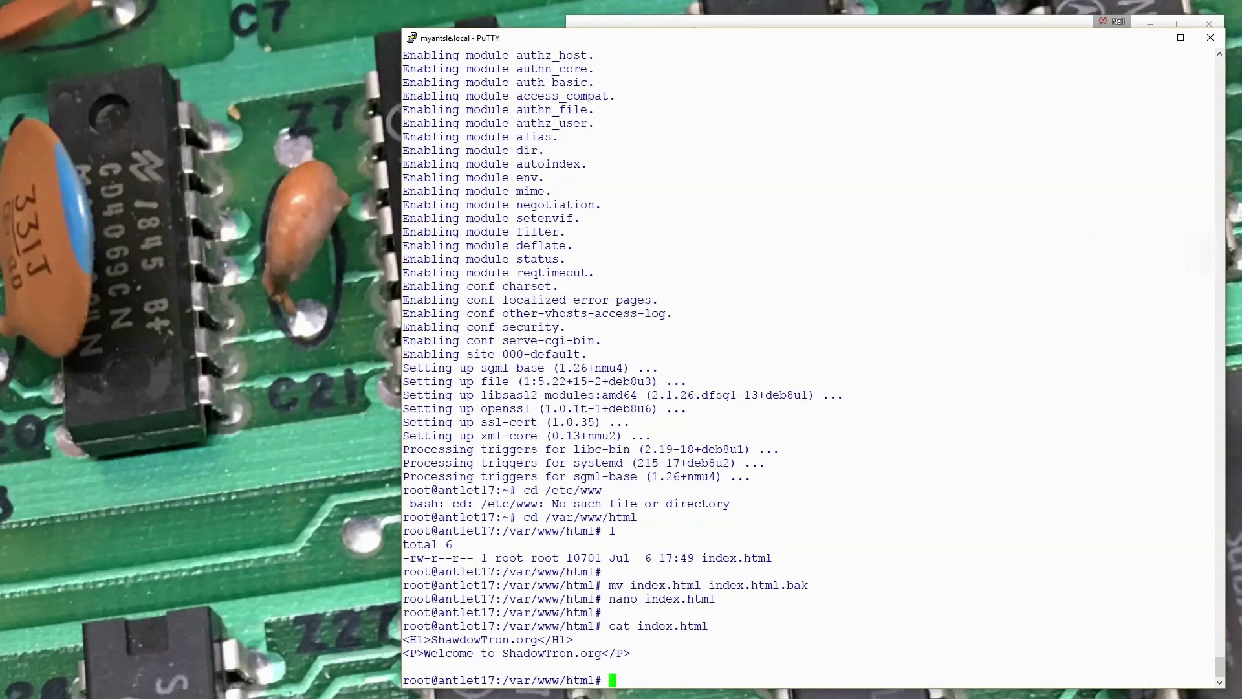
Load shadowtron.org in Chrome by trimming the suggested .info address.
key("alt+Tab")
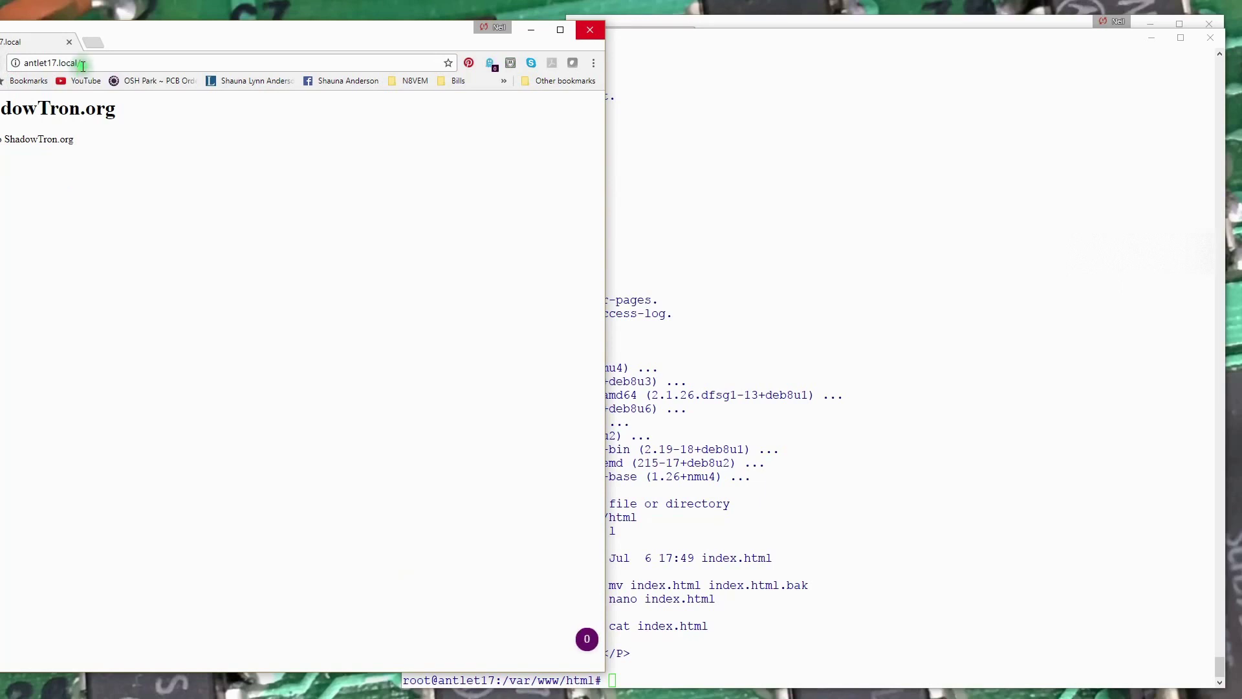
left_click(109, 64)
type("shadowtron.info")
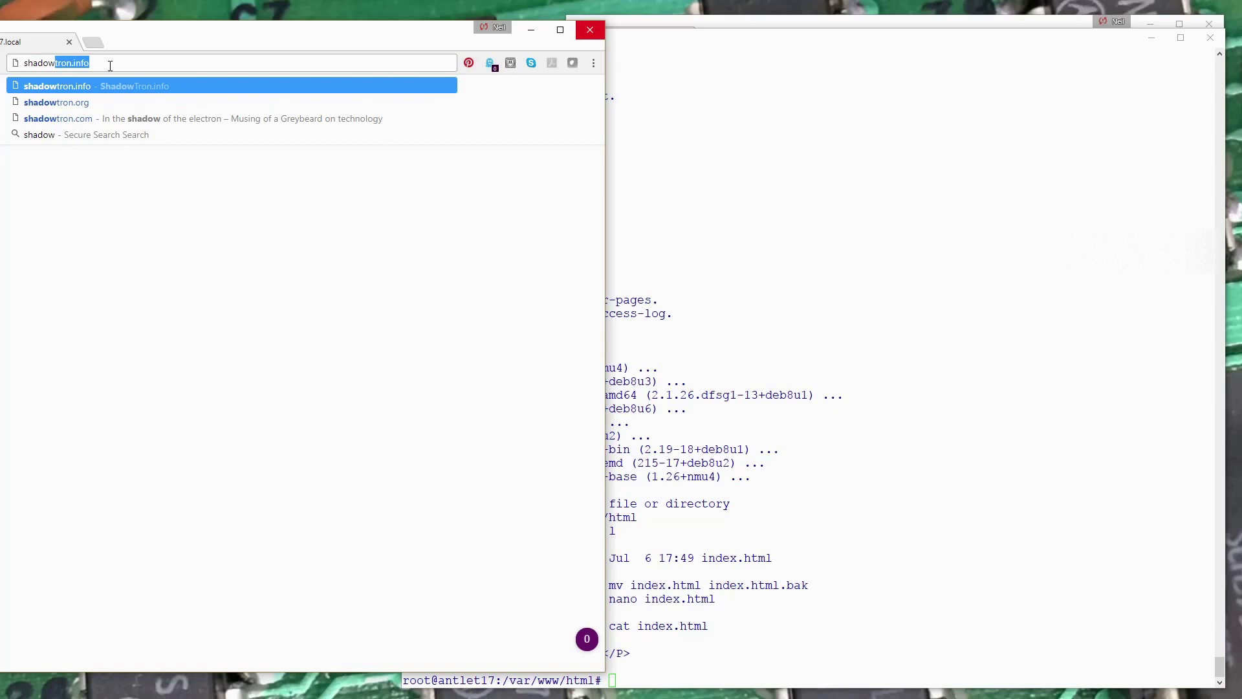
key("Right")
key("BackSpace")
key("BackSpace")
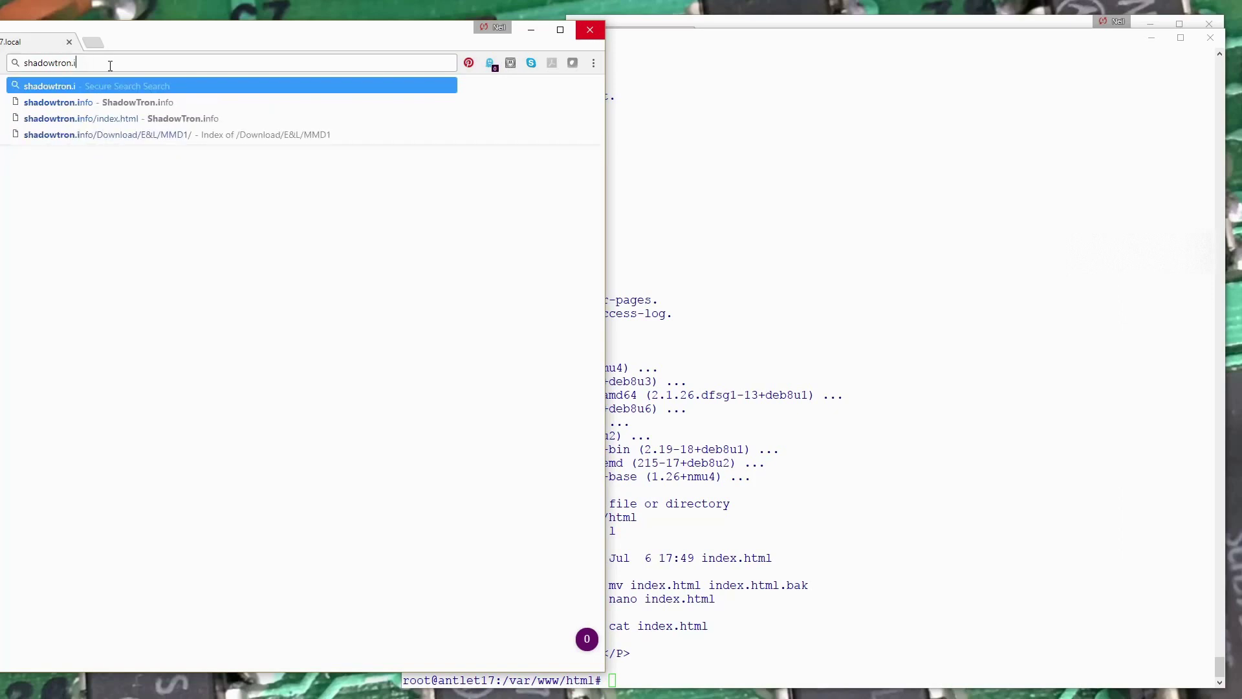
key("BackSpace")
key("BackSpace")
type("or")
key("Return")
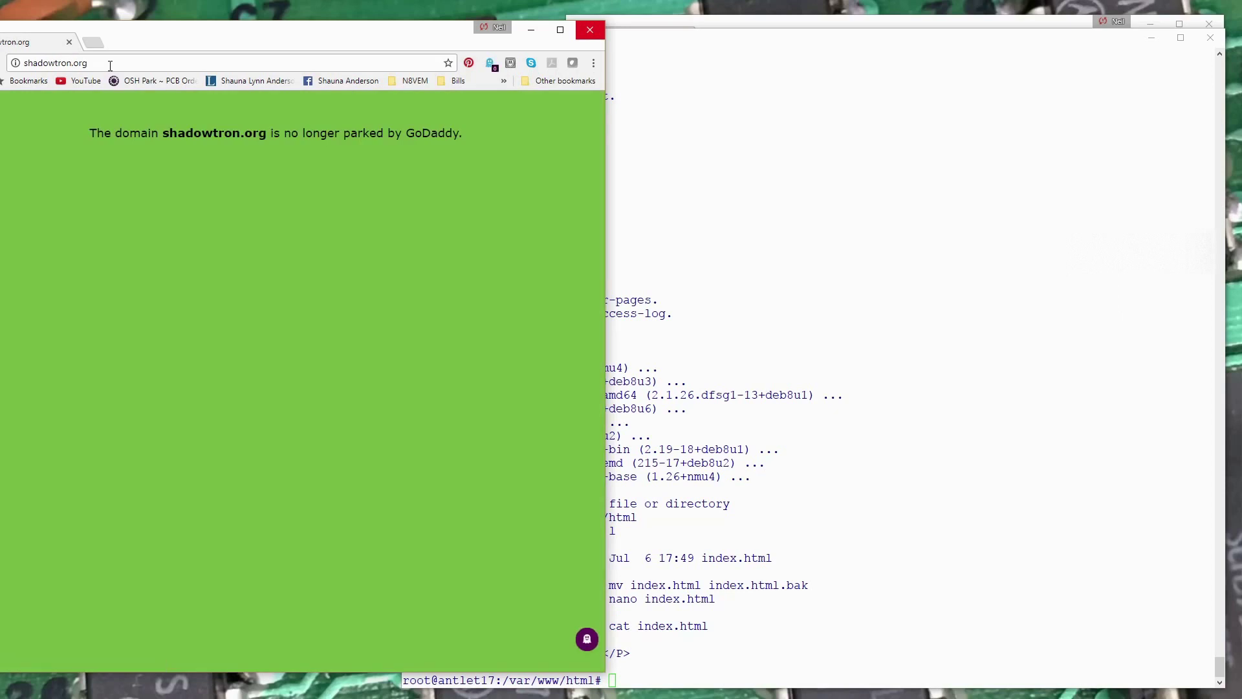
Reload shadowtron.org to confirm it is no longer parked by GoDaddy.
left_click(109, 65)
left_click(109, 61)
key("Return")
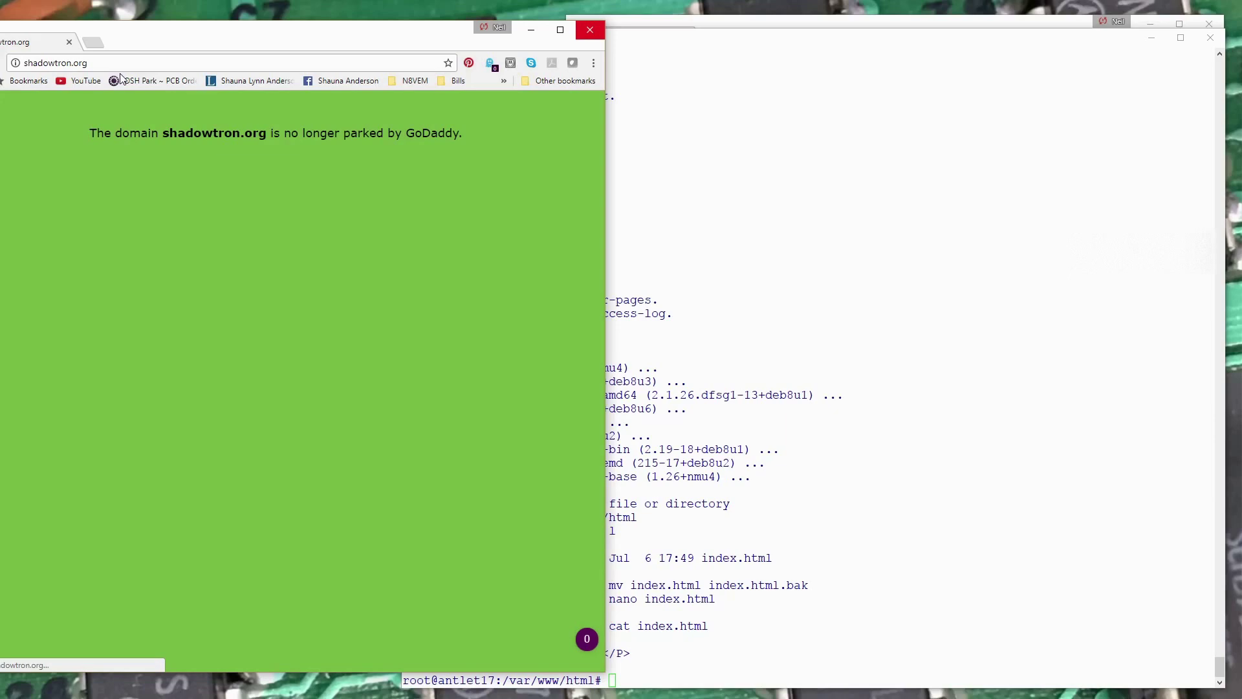
left_click(160, 215)
left_click(532, 29)
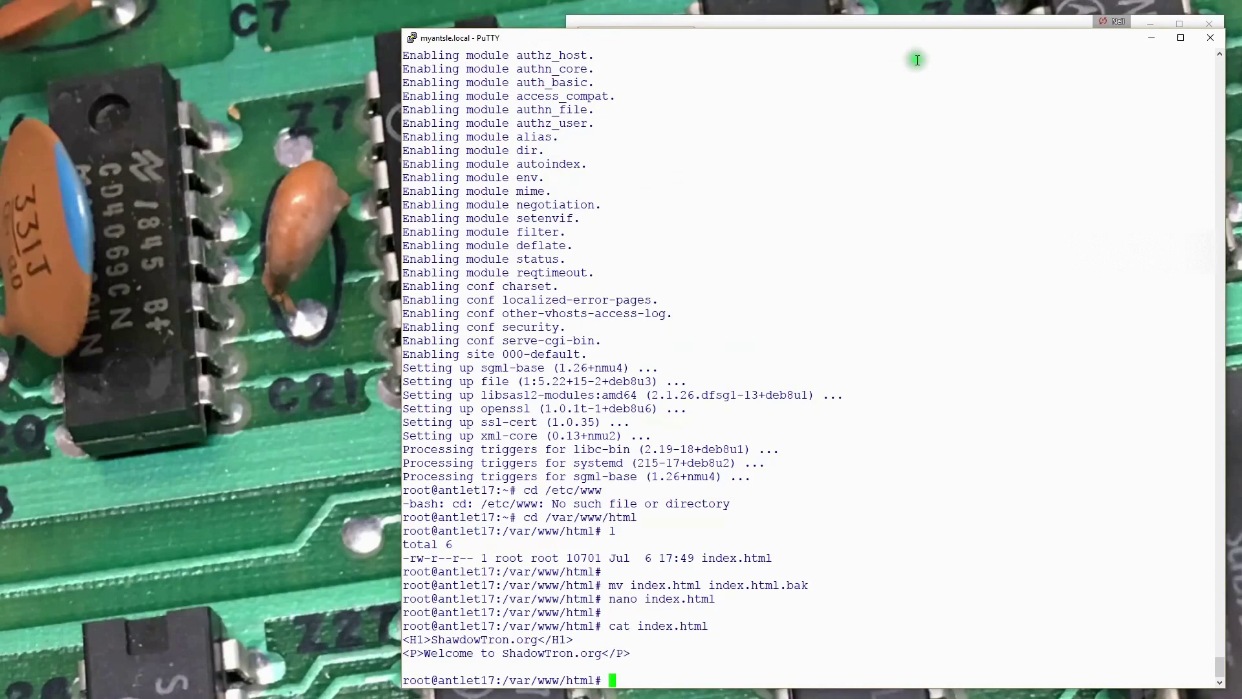
Exit antlet17, list the virtual hosts folder, and open shadowtron.conf in nano.
left_click(893, 22)
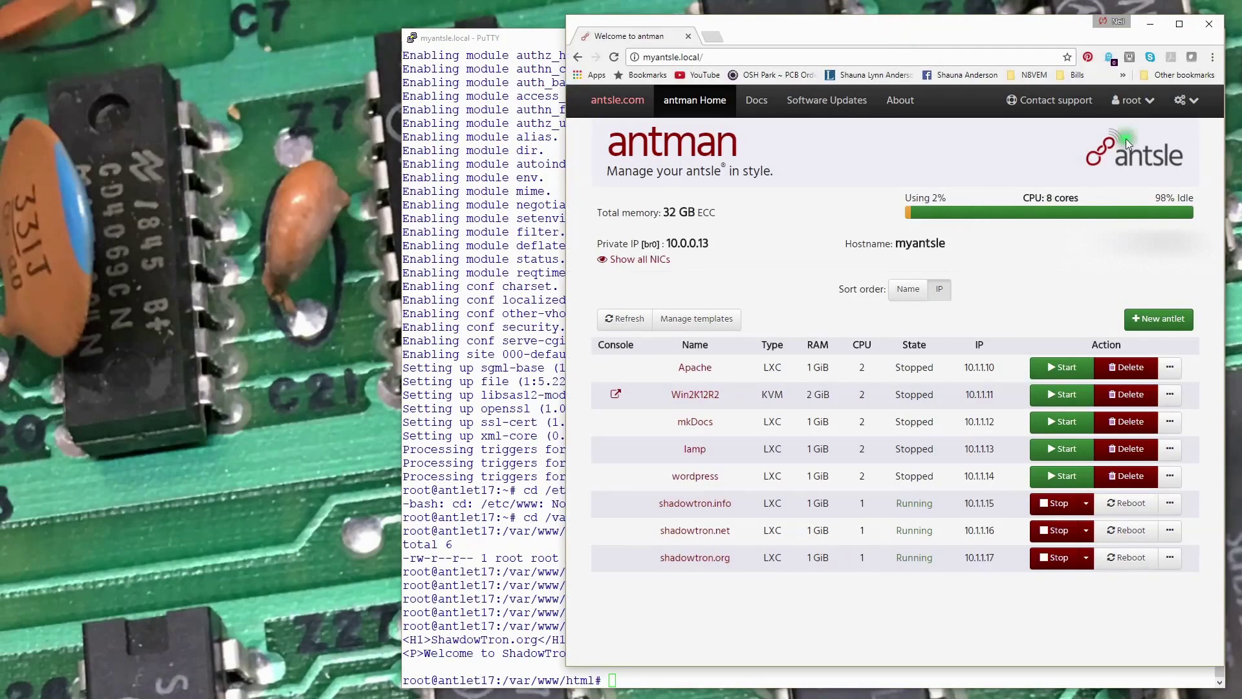
left_click(1150, 23)
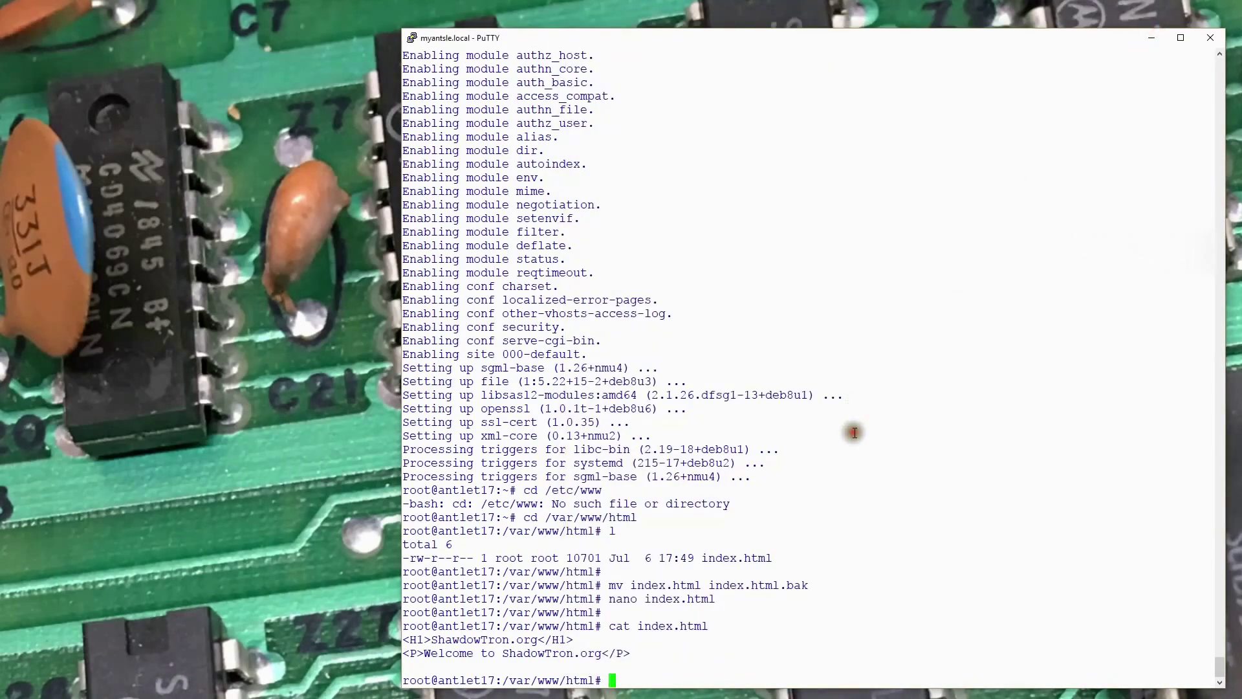
type("exit")
key("Return")
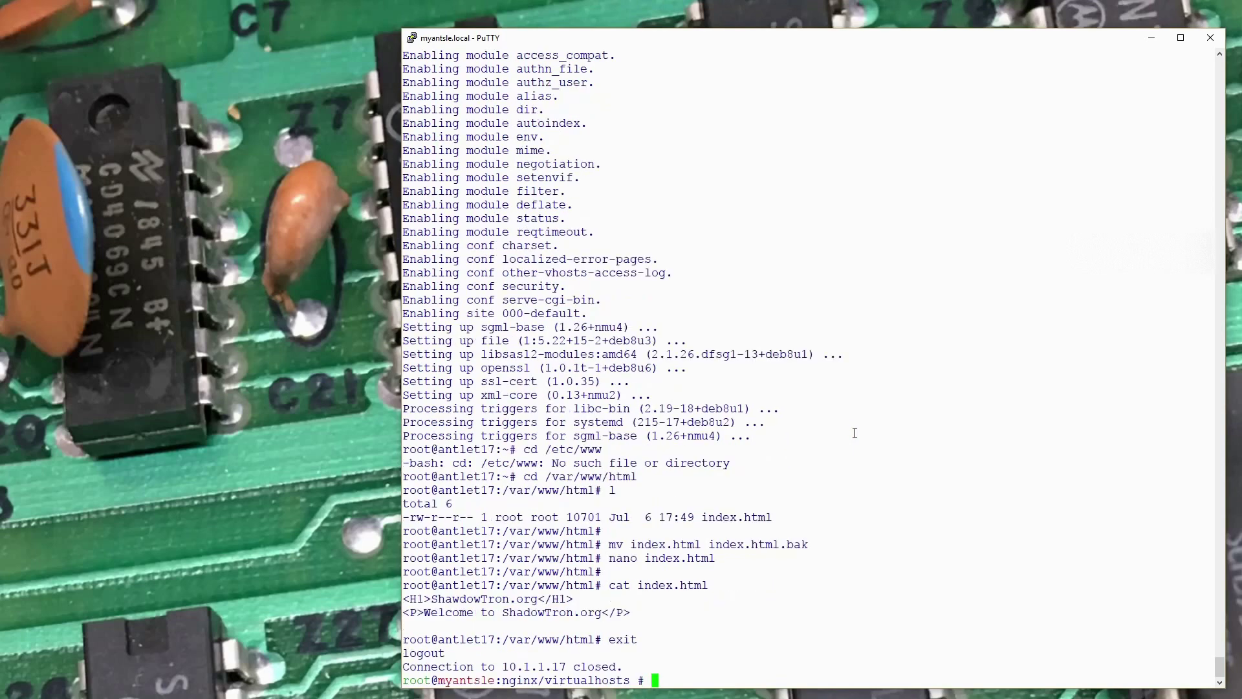
key("Return")
key("Return")
key("Return")
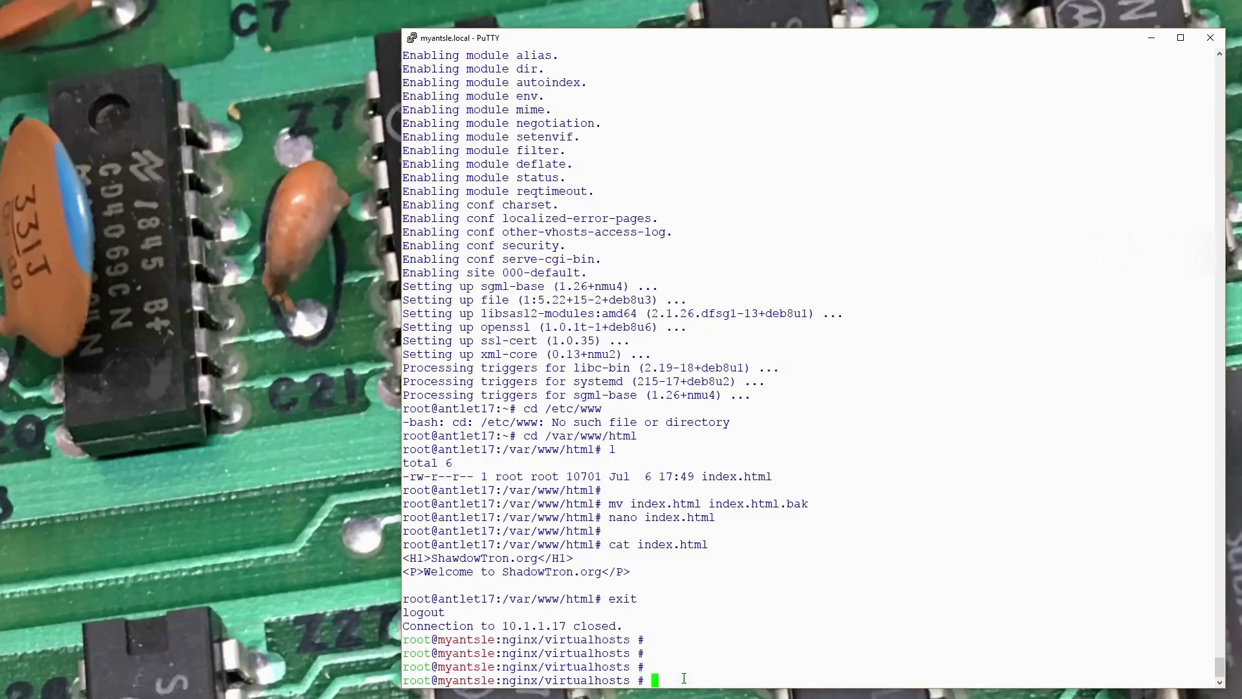
type("ls")
key("Return")
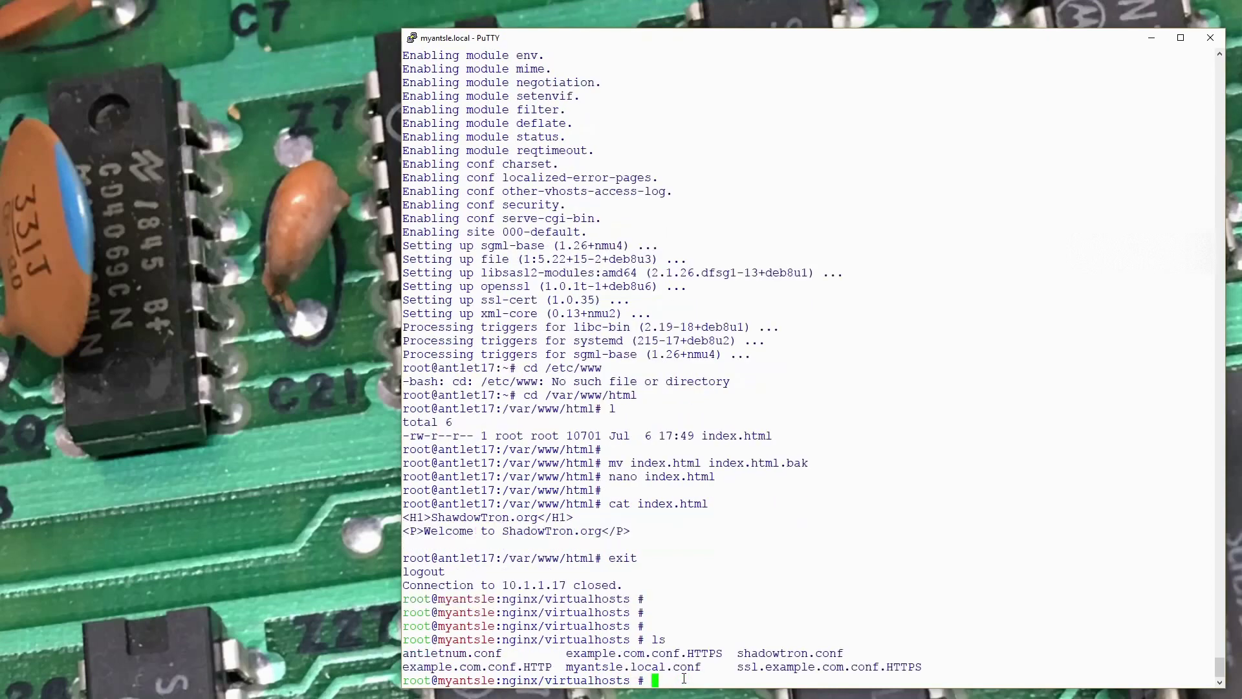
type("nano sh")
key("Tab")
key("Return")
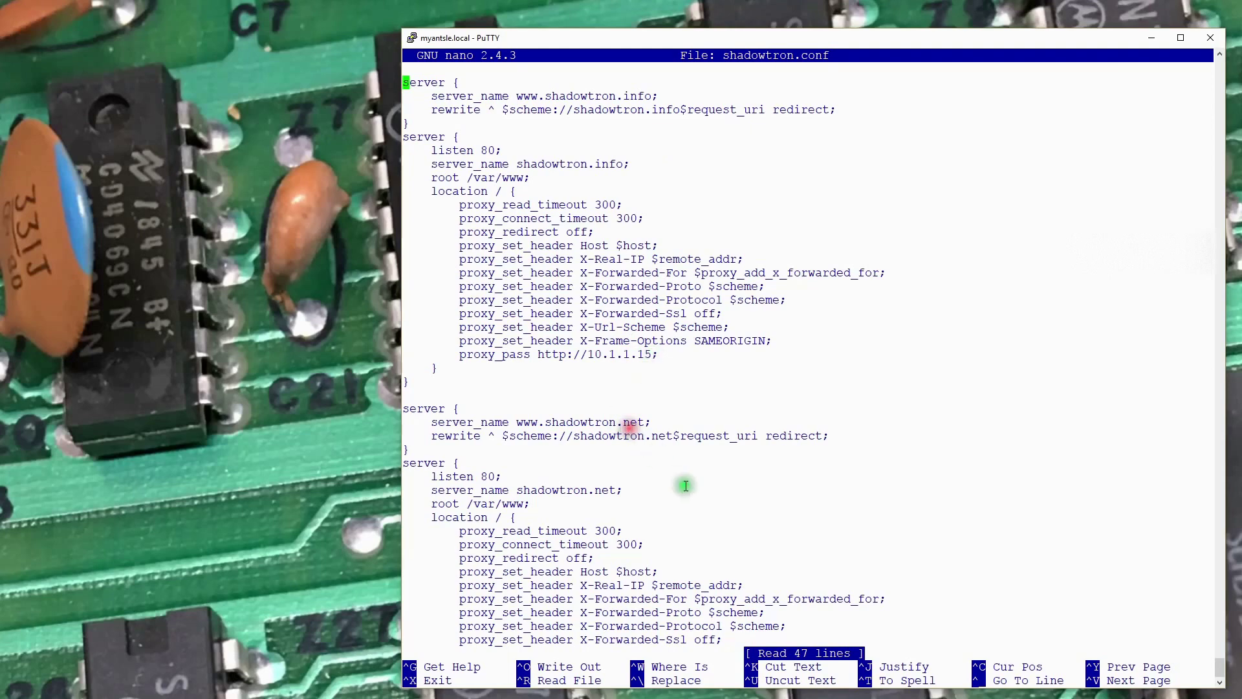
Copy the shadowtron.net server blocks and paste them below the file's final closing brace.
key("Down")
key("Down")
key("Down")
key("Down")
key("Down")
key("Down")
key("Down")
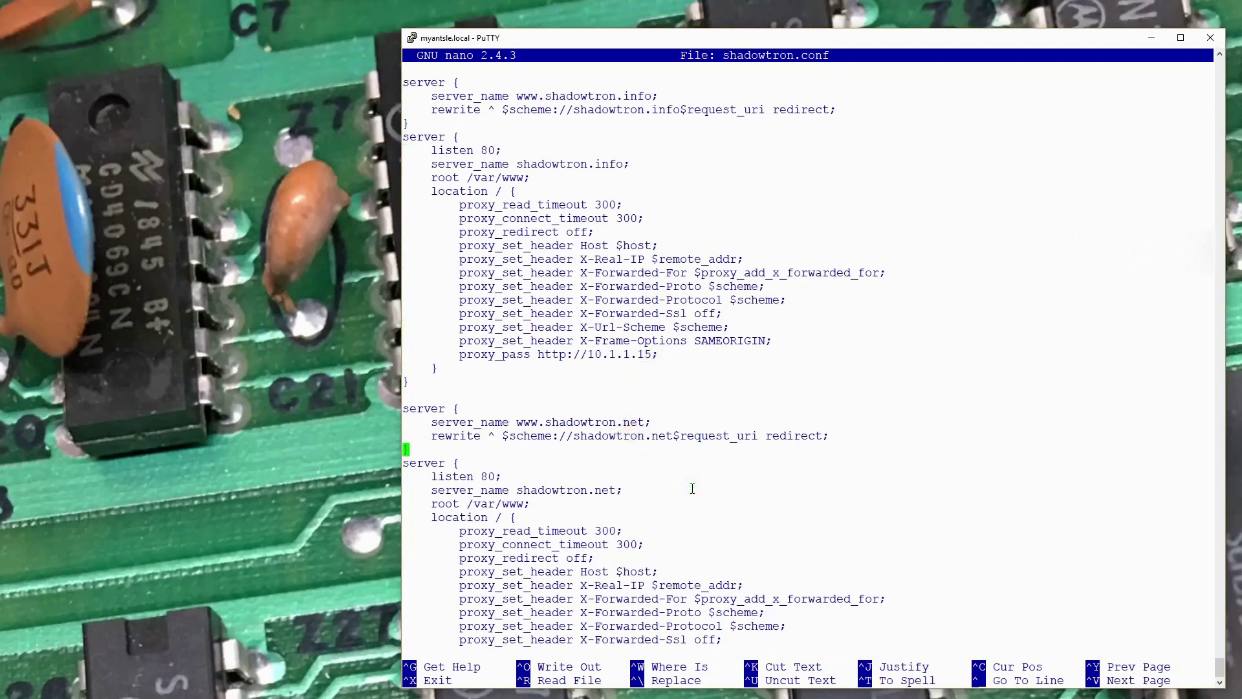
key("Down")
key("Down")
key("Down")
key("Down")
key("Down")
key("Down")
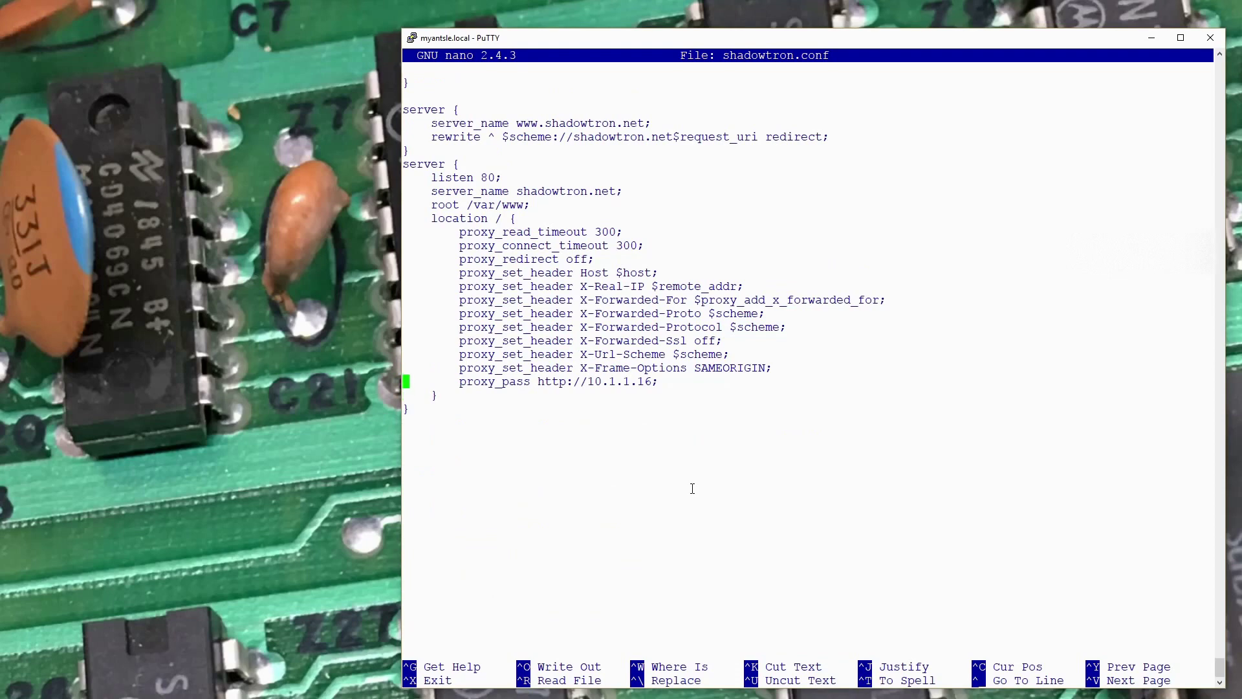
key("Up")
key("Up")
key("Up")
key("Up")
key("Up")
key("Up")
key("Up")
key("Up")
key("Down")
key("Down")
key("Down")
key("Up")
key("Up")
key("Up")
mouse_move(404, 110)
left_mouse_down()
mouse_move(477, 211)
mouse_move(564, 411)
left_mouse_up()
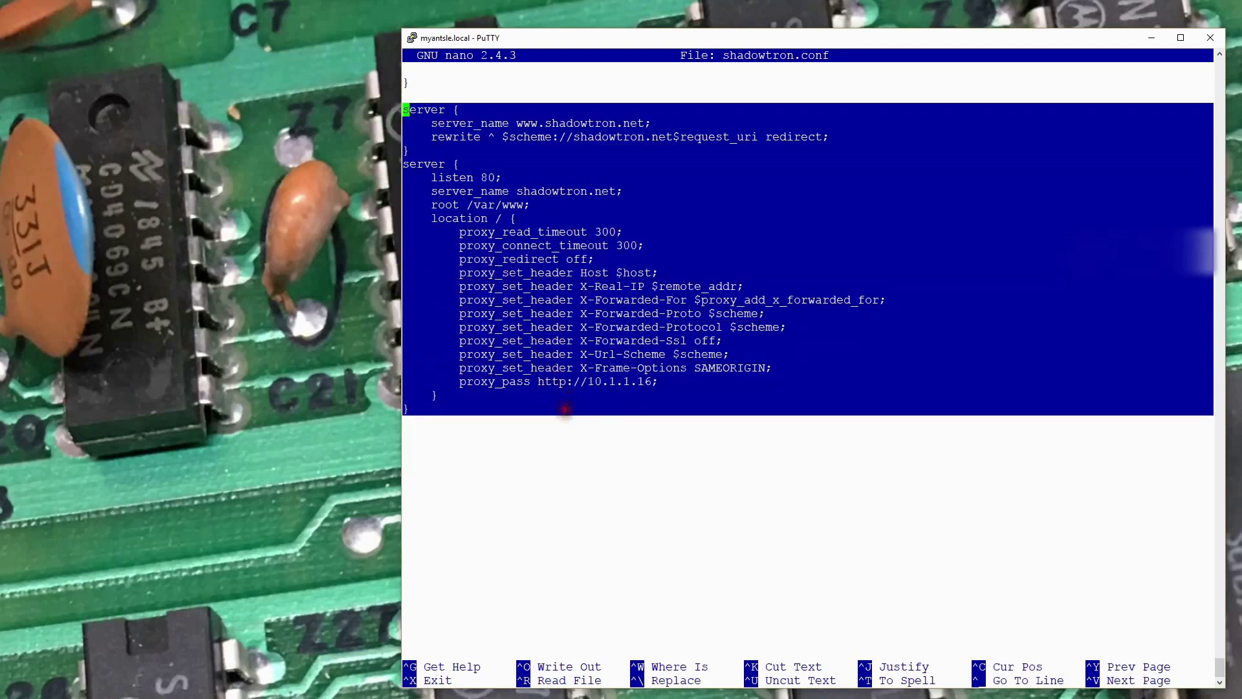
left_click(444, 483)
key("Down")
key("Down")
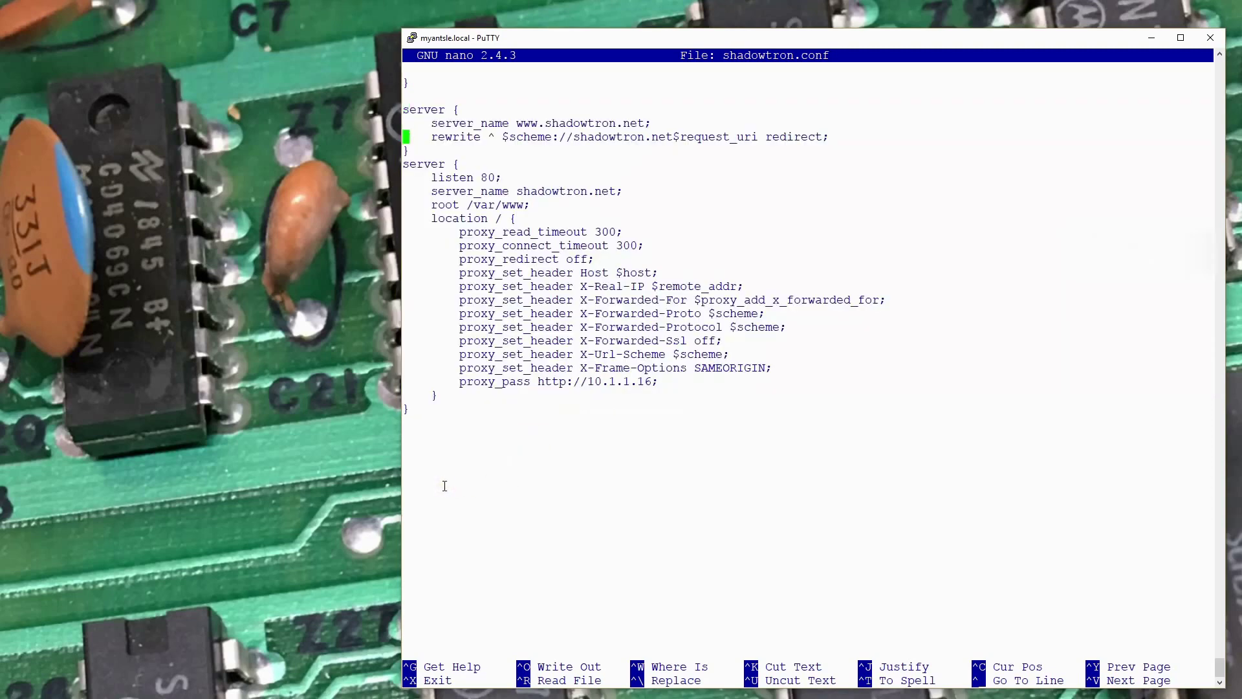
key("Down")
key("Down")
key("Down")
key("Down")
key("Down")
key("Down")
key("Down")
right_click(445, 485)
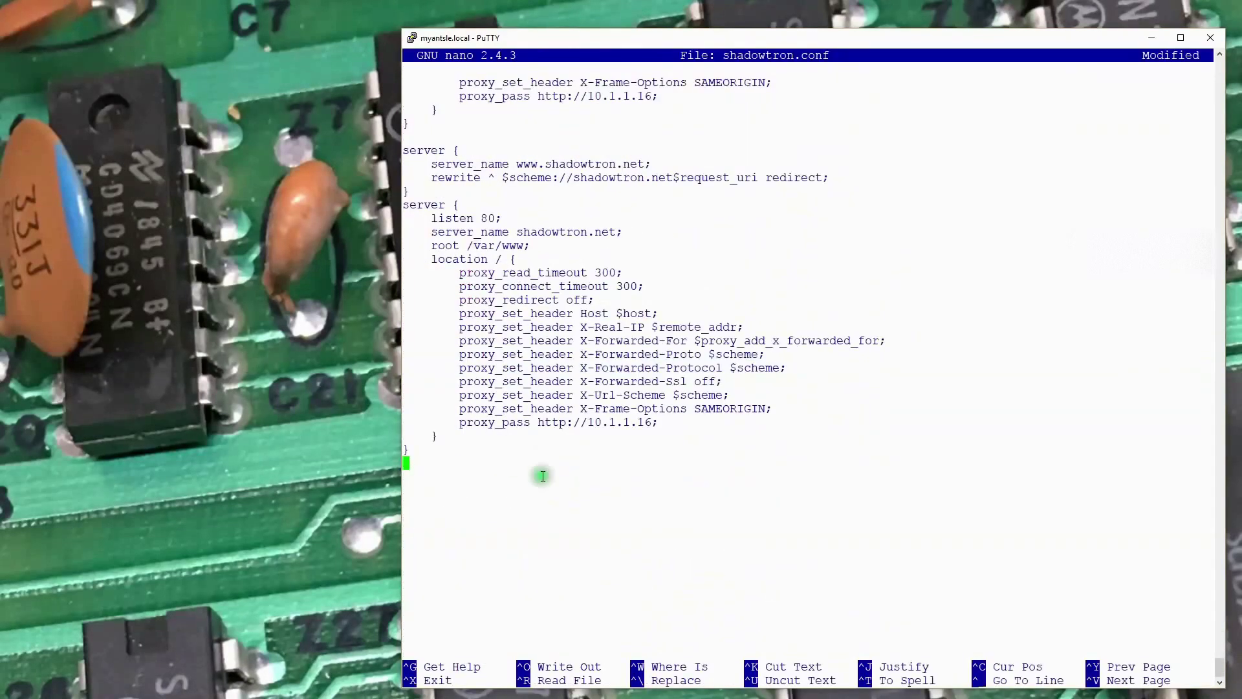
In the pasted blocks, change the www server_name and redirect domain from .net to .org.
key("Up")
key("Up")
key("Up")
key("Up")
key("Up")
key("Up")
key("Up")
key("Up")
key("Up")
key("Up")
key("Up")
key("Up")
key("Up")
key("Up")
key("Up")
key("Up")
key("Up")
key("Up")
key("Up")
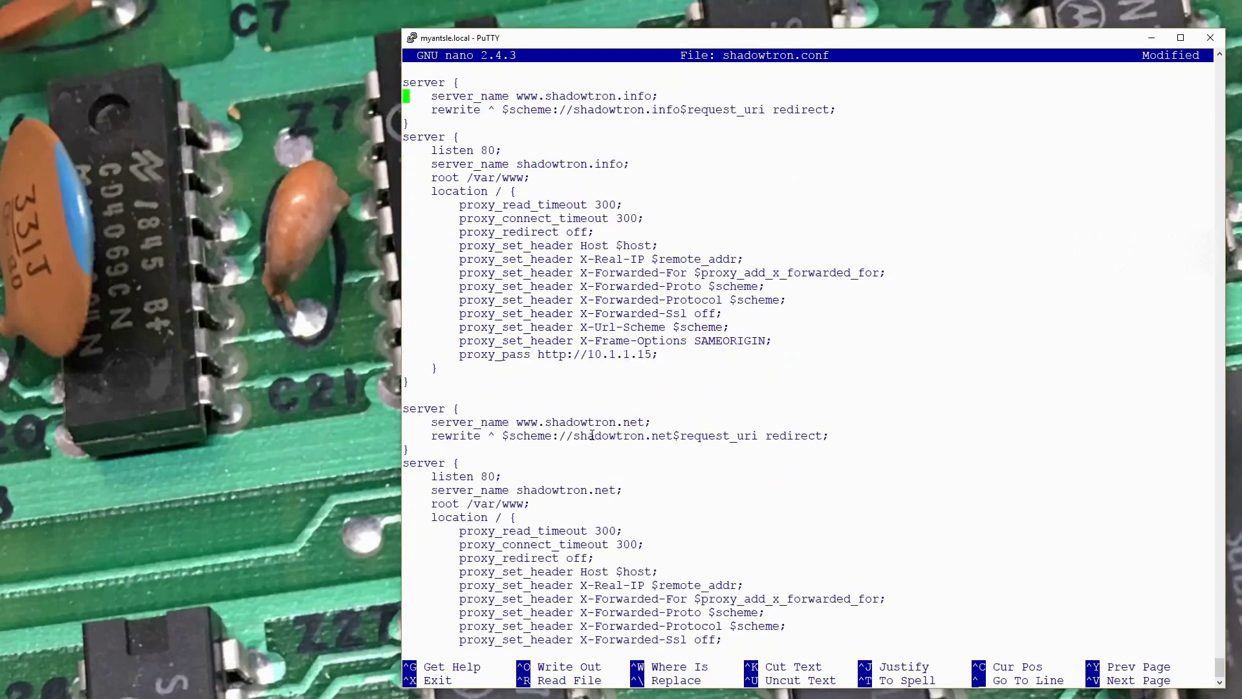
key("Down")
key("Down")
key("Down")
key("Down")
key("Down")
key("Down")
key("Down")
key("Down")
key("Down")
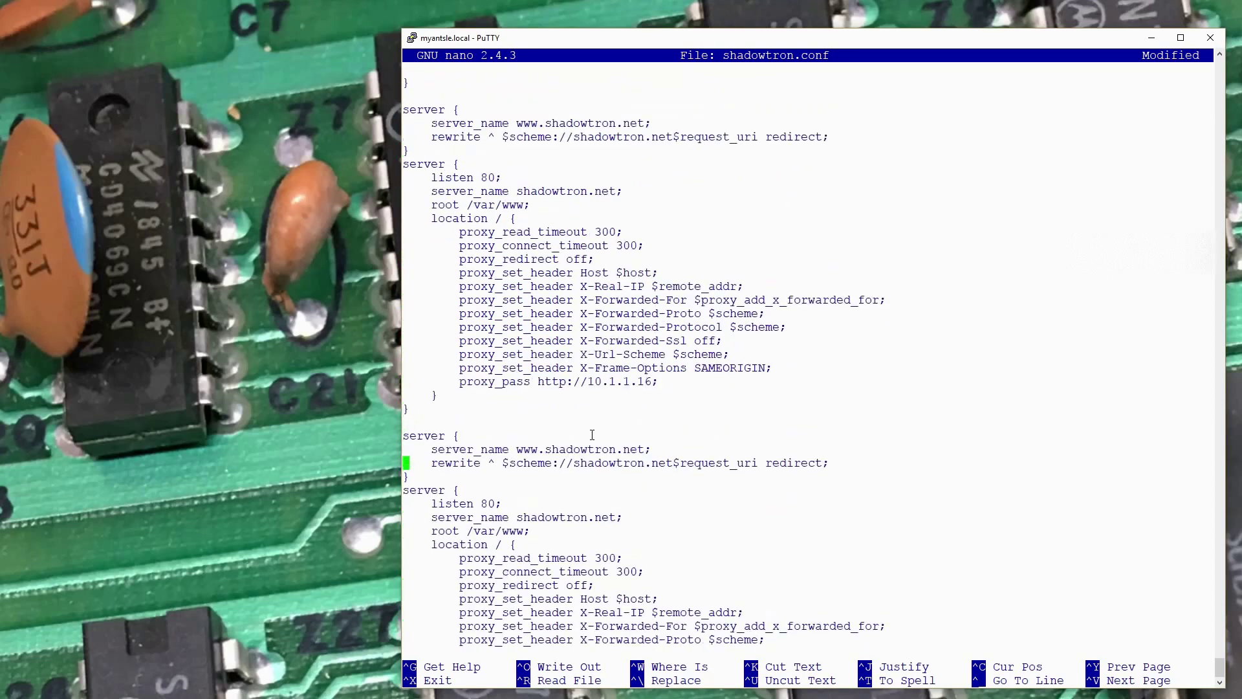
key("Down")
key("Down")
key("Down")
key("Down")
key("Down")
key("Up")
key("Up")
key("Up")
key("Up")
key("Up")
key("Up")
key("Right")
key("Right")
key("Right")
key("Right")
key("BackSpace")
key("BackSpace")
key("BackSpace")
key("Down")
key("Right")
key("Right")
key("BackSpace")
key("BackSpace")
key("BackSpace")
type("org")
Set the bare server_name to shadowtron.org, proxy_pass to 10.1.1.17, and save shadowtron.conf.
key("Down")
key("Down")
key("Down")
key("Down")
key("Down")
key("Up")
key("Left")
key("BackSpace")
key("BackSpace")
key("BackSpace")
type("or")
key("Down")
key("Down")
key("Down")
key("Down")
key("Down")
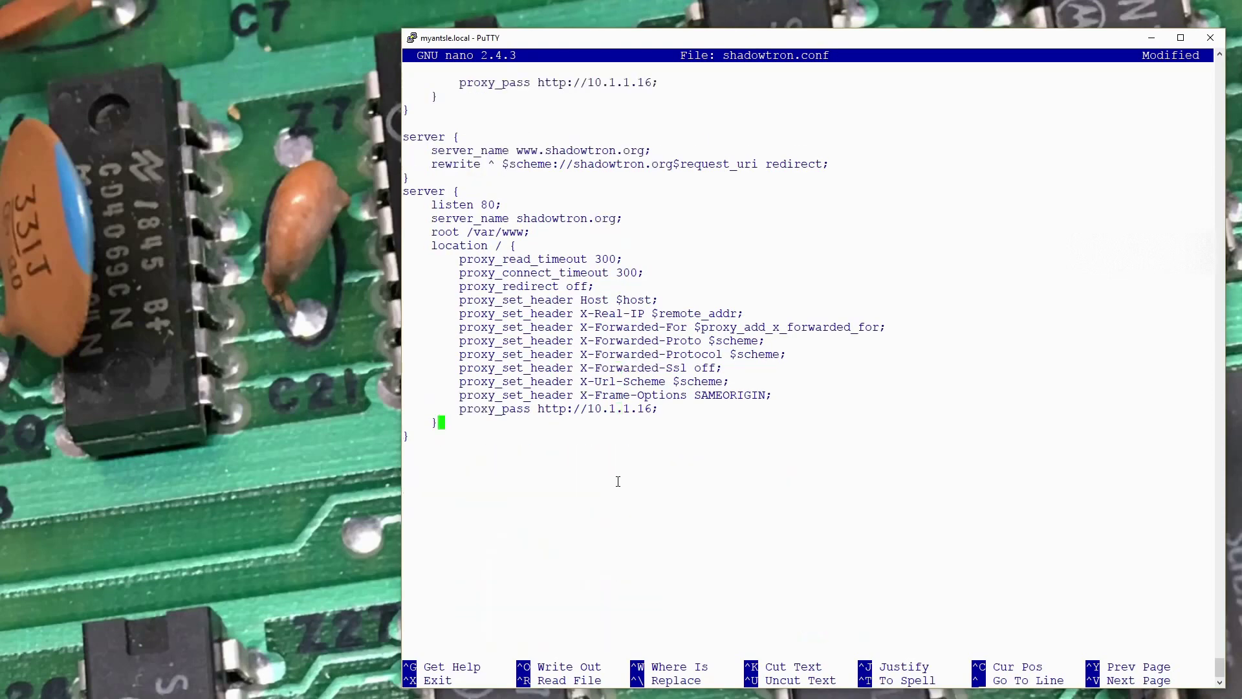
key("Up")
key("Right")
key("Right")
key("Right")
key("ctrl+x")
key("y")
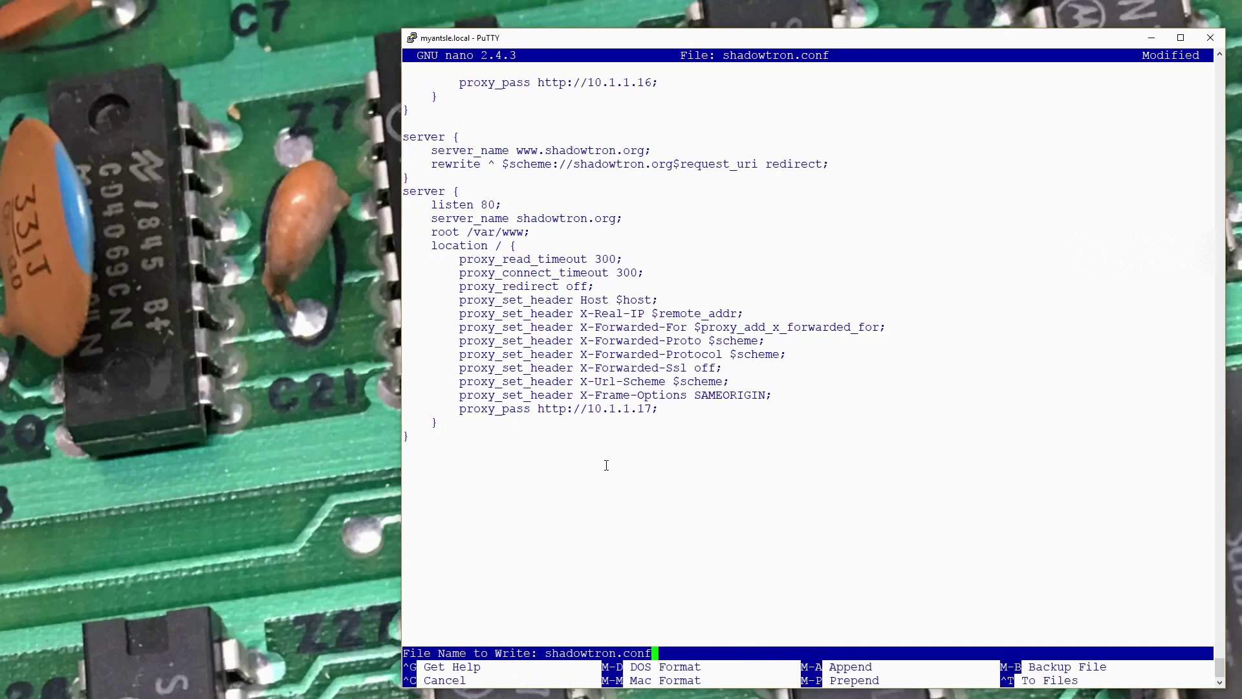
key("Return")
Print shadowtron.conf with cat, then recall and run service nginx restart.
key("Return")
type("ca")
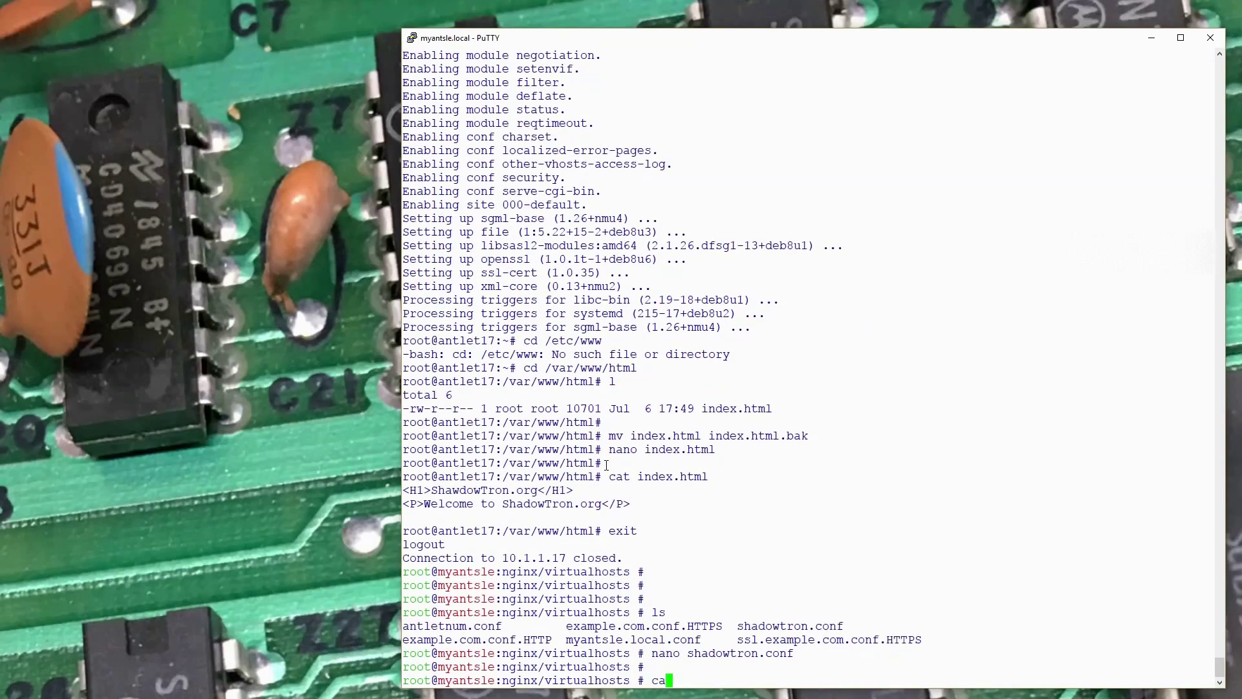
type("h")
key("Tab")
key("Return")
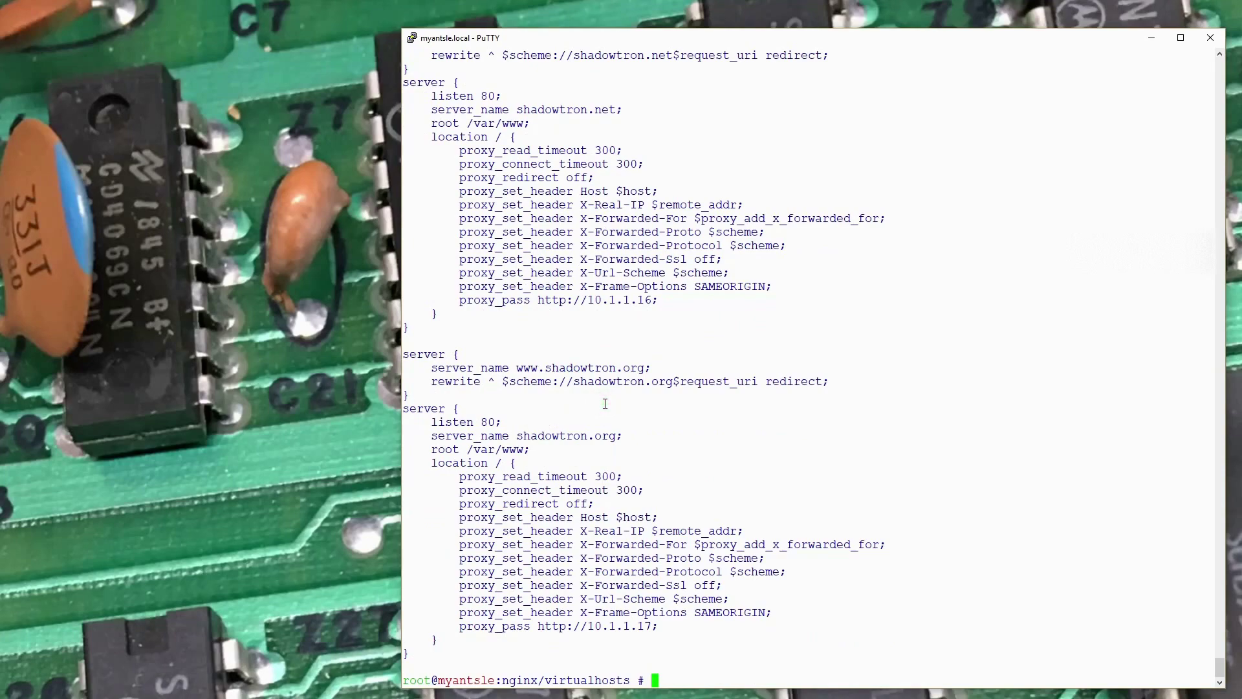
scroll(604, 405, "up", 15)
scroll(605, 403, "up", 9)
scroll(605, 403, "down", 16)
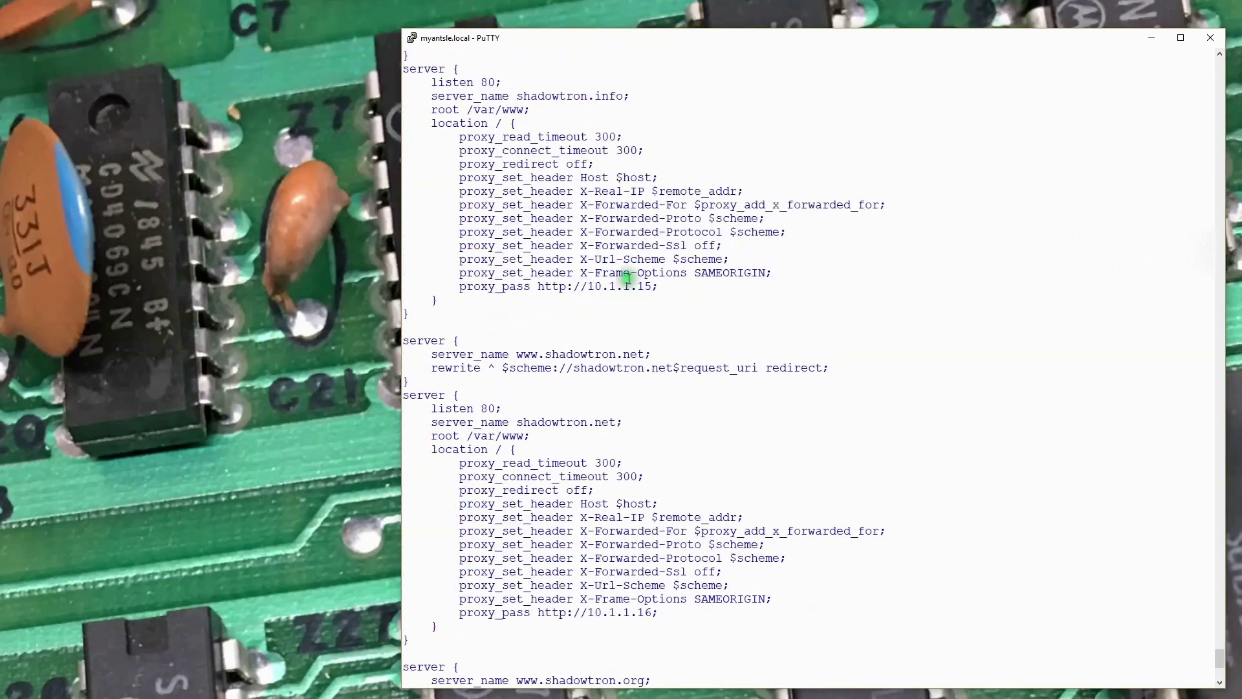
scroll(615, 369, "down", 8)
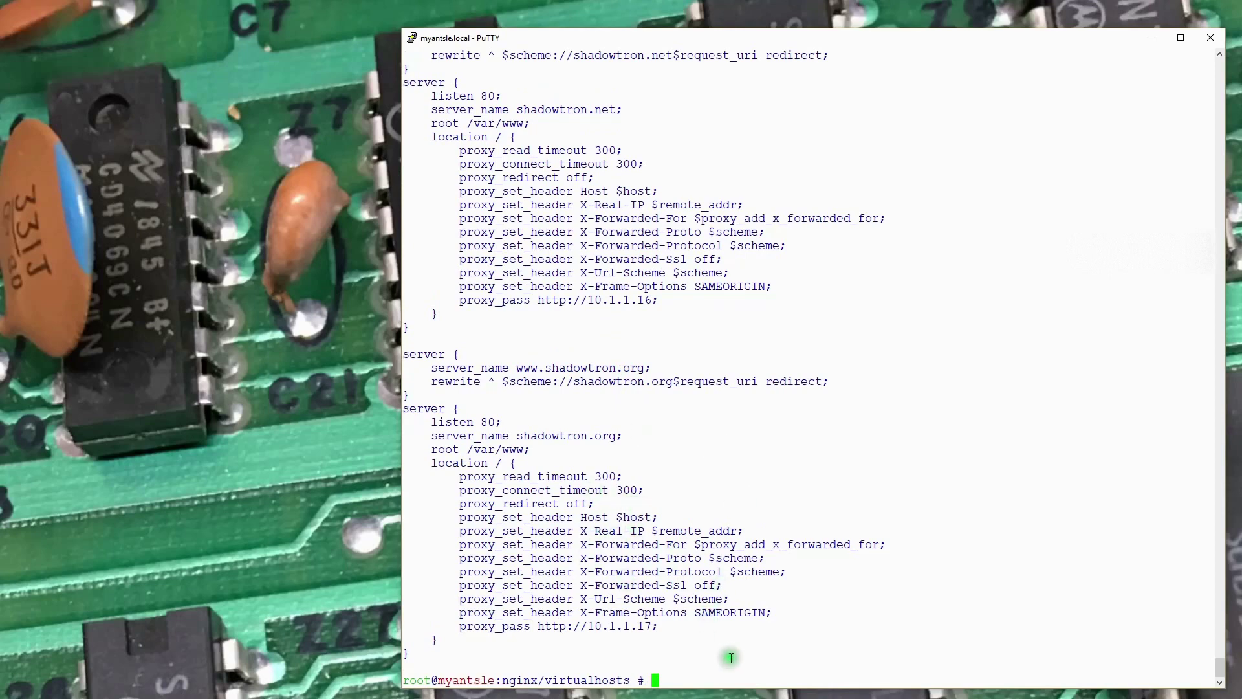
key("Up")
key("Up")
key("Up")
key("Down")
key("Up")
key("Up")
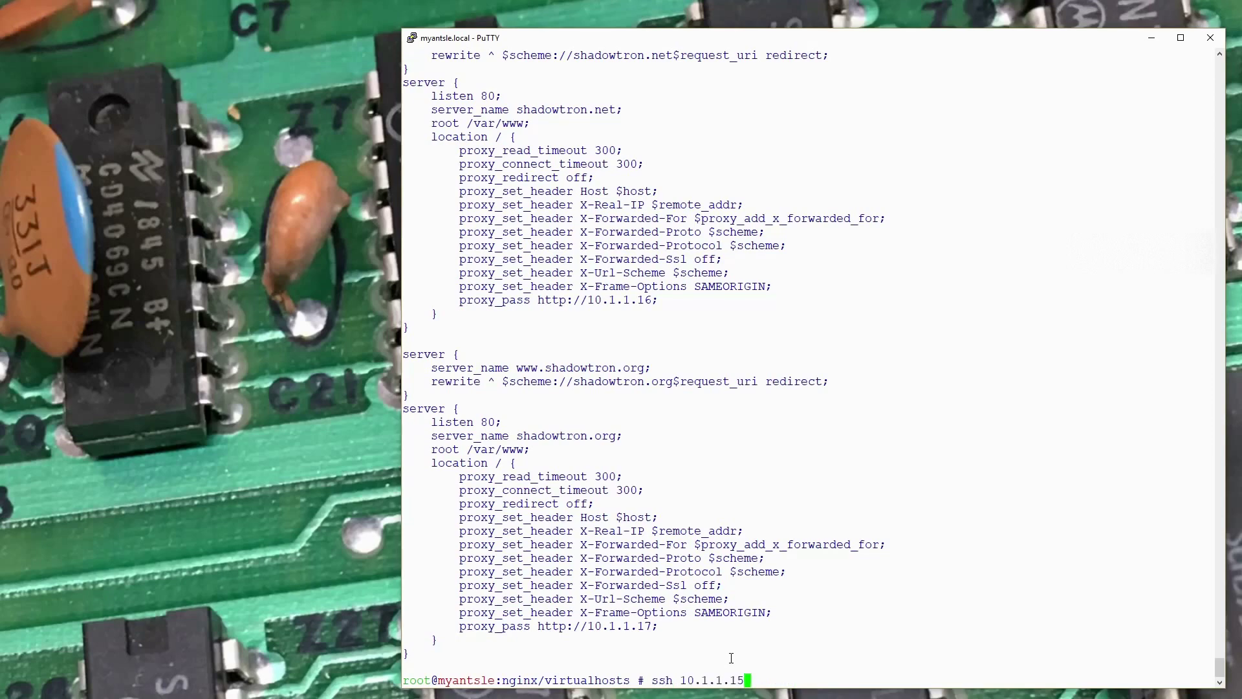
key("Up")
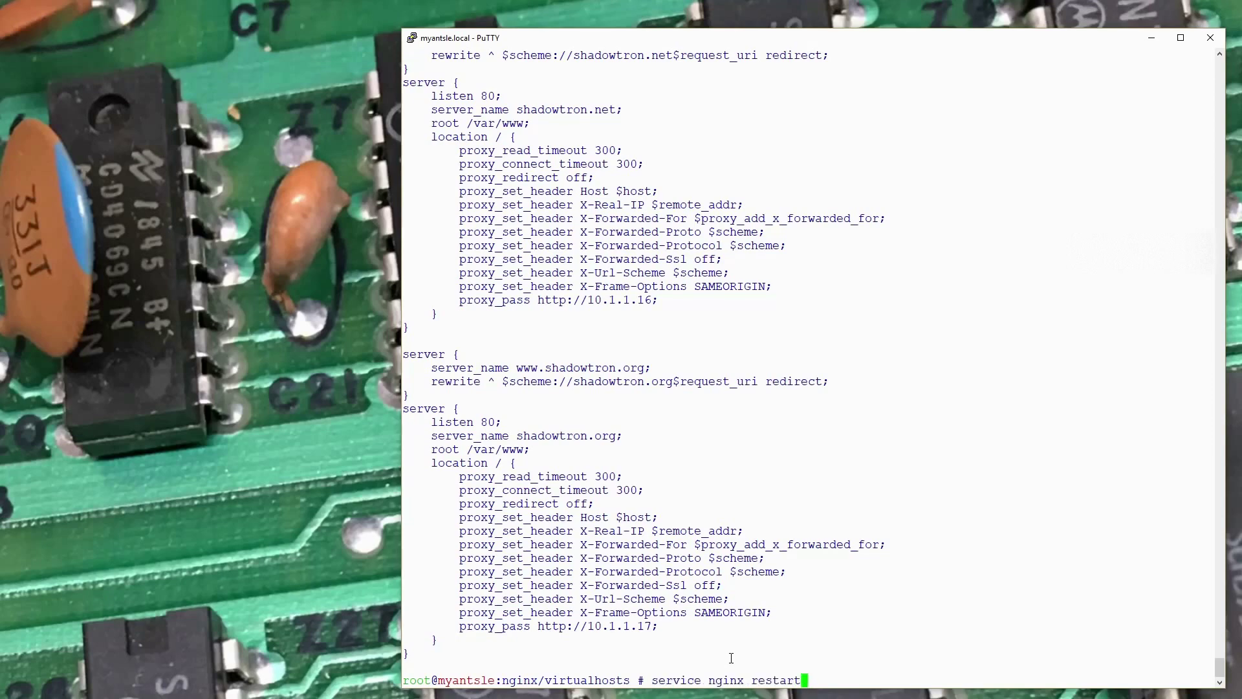
key("Return")
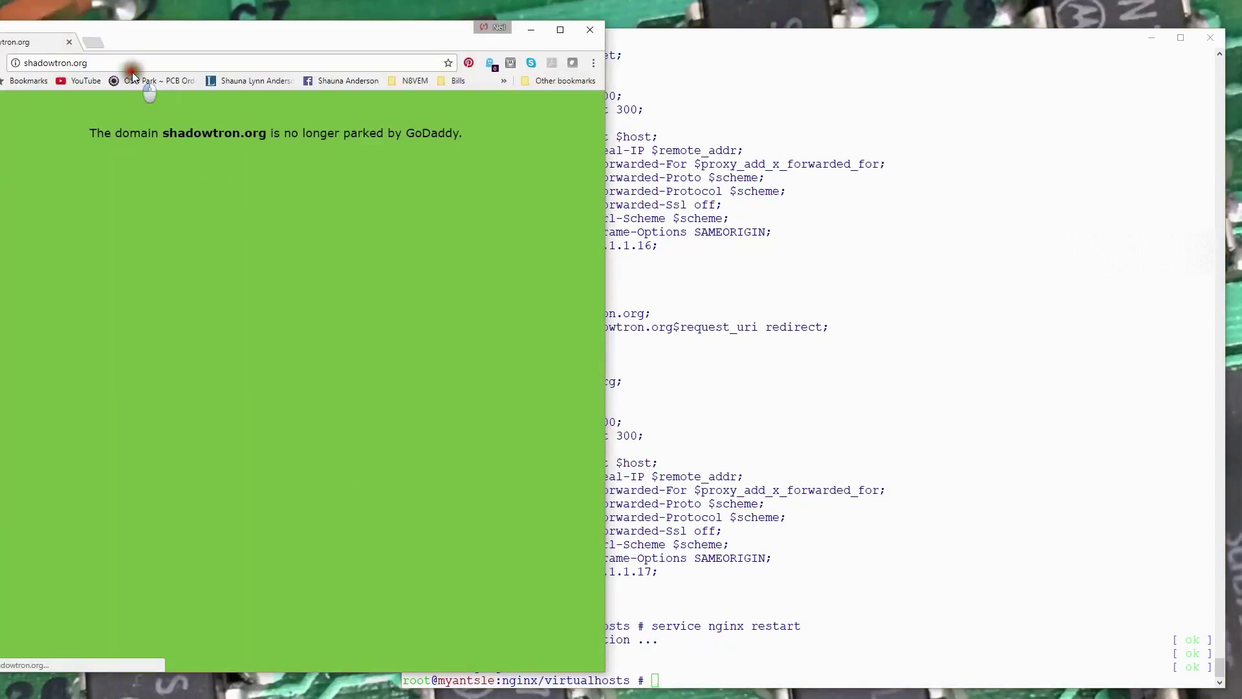
Reload shadowtron.org, minimize the antman dashboard, and bring up GoDaddy DNS Management.
left_click(167, 64)
left_click(175, 65)
left_click(175, 64)
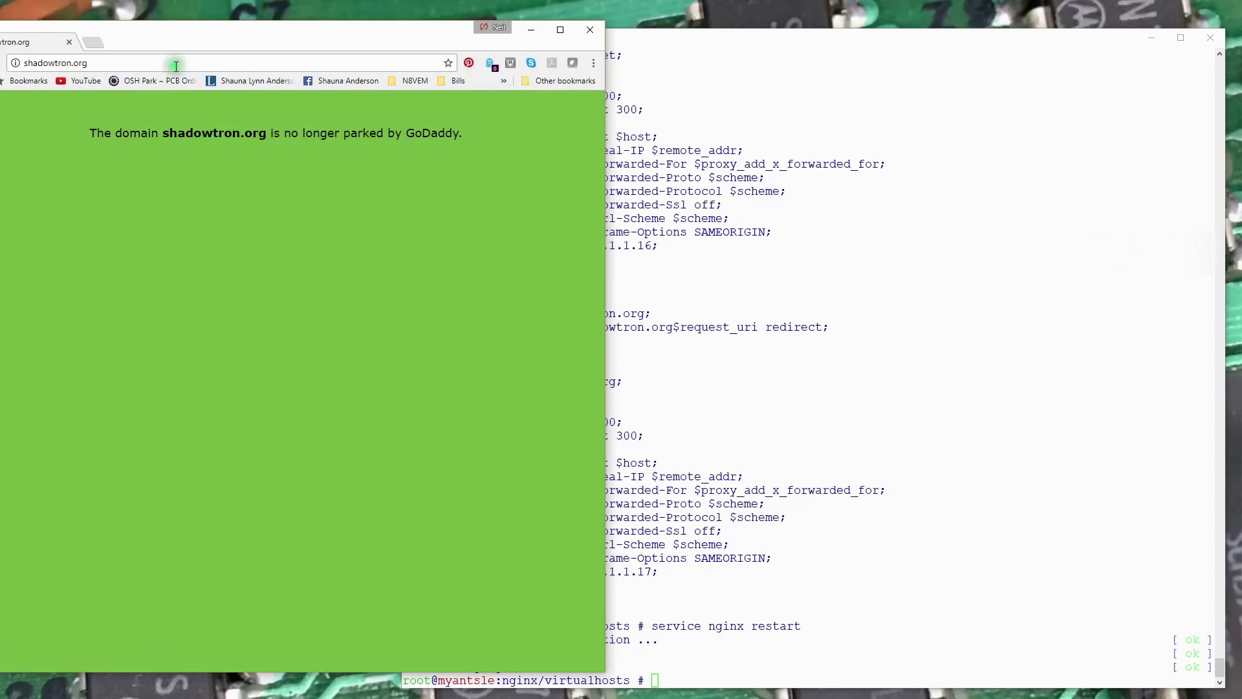
left_click(182, 64)
left_click(185, 62)
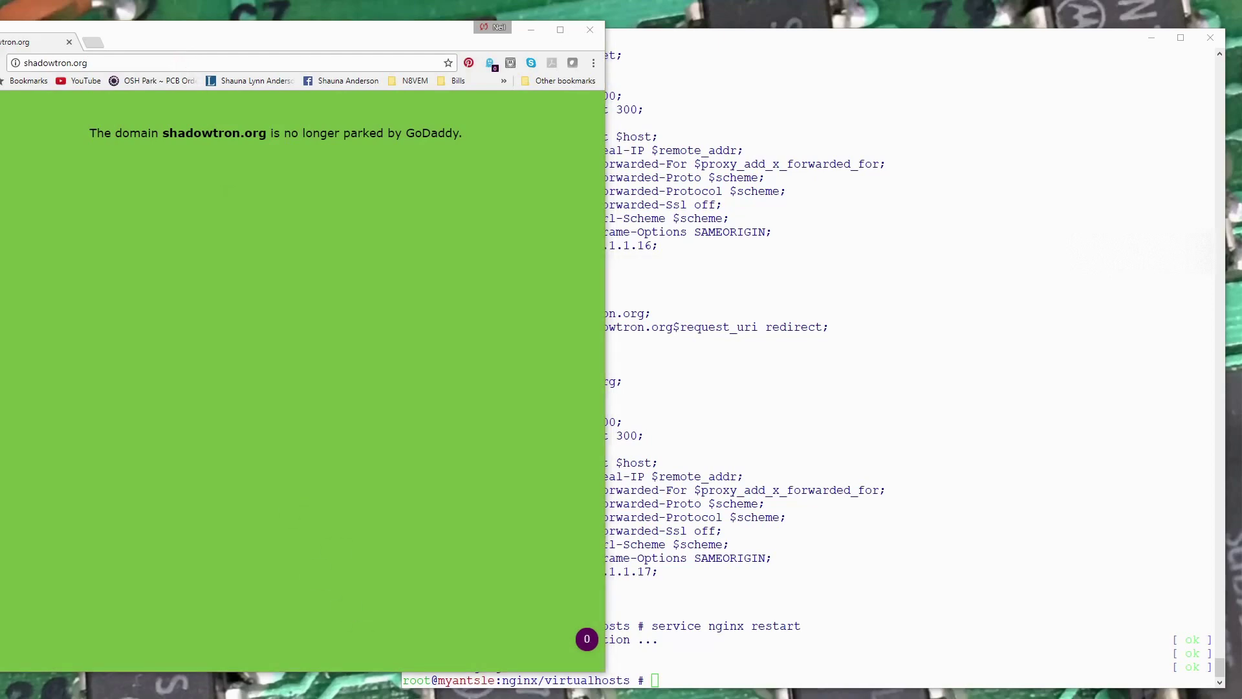
key("alt+Tab")
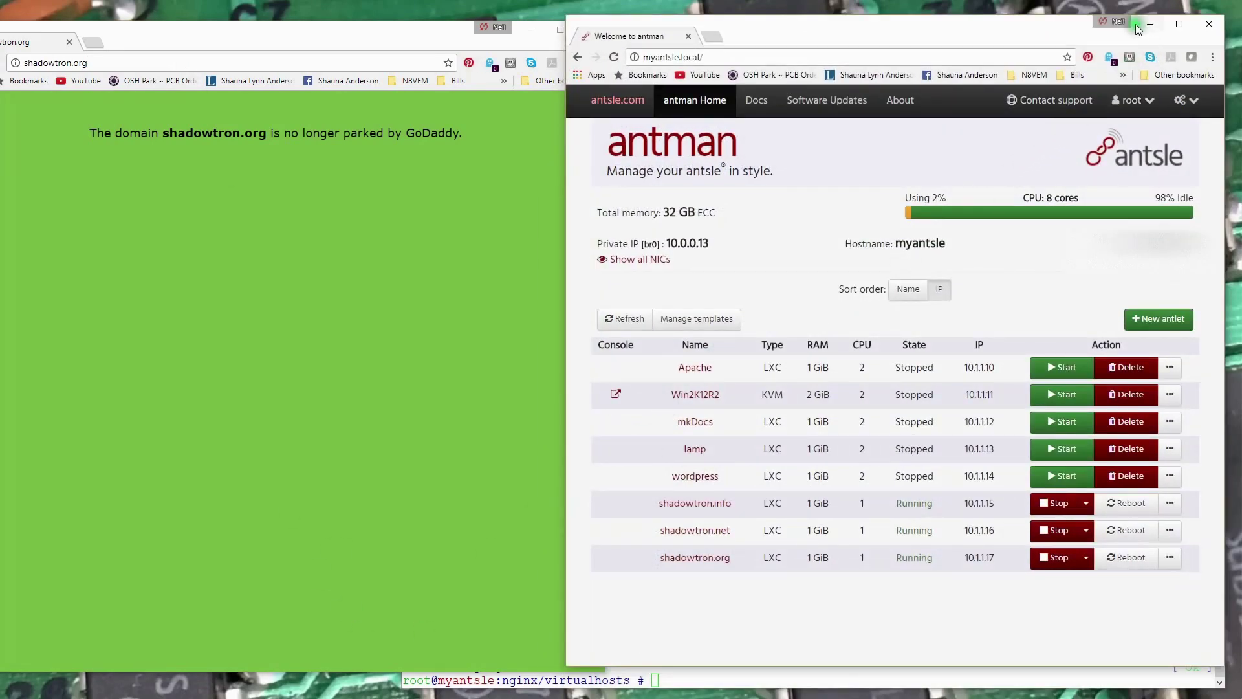
left_click(1150, 24)
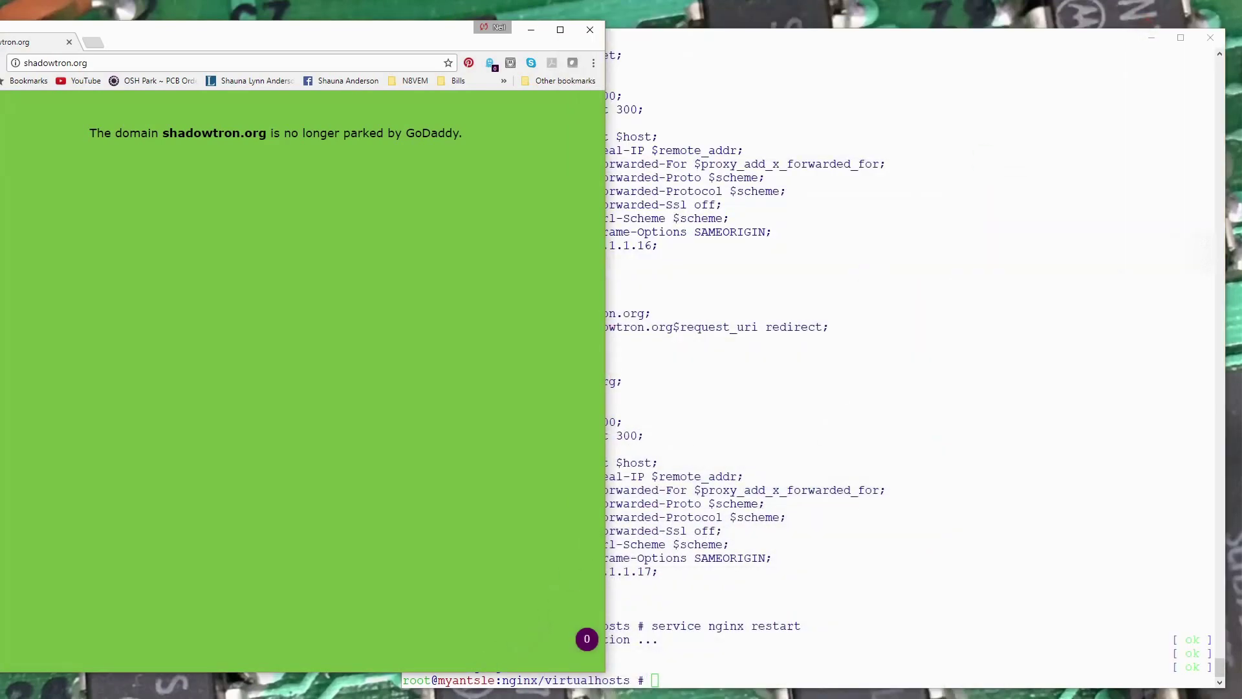
key("alt+Tab")
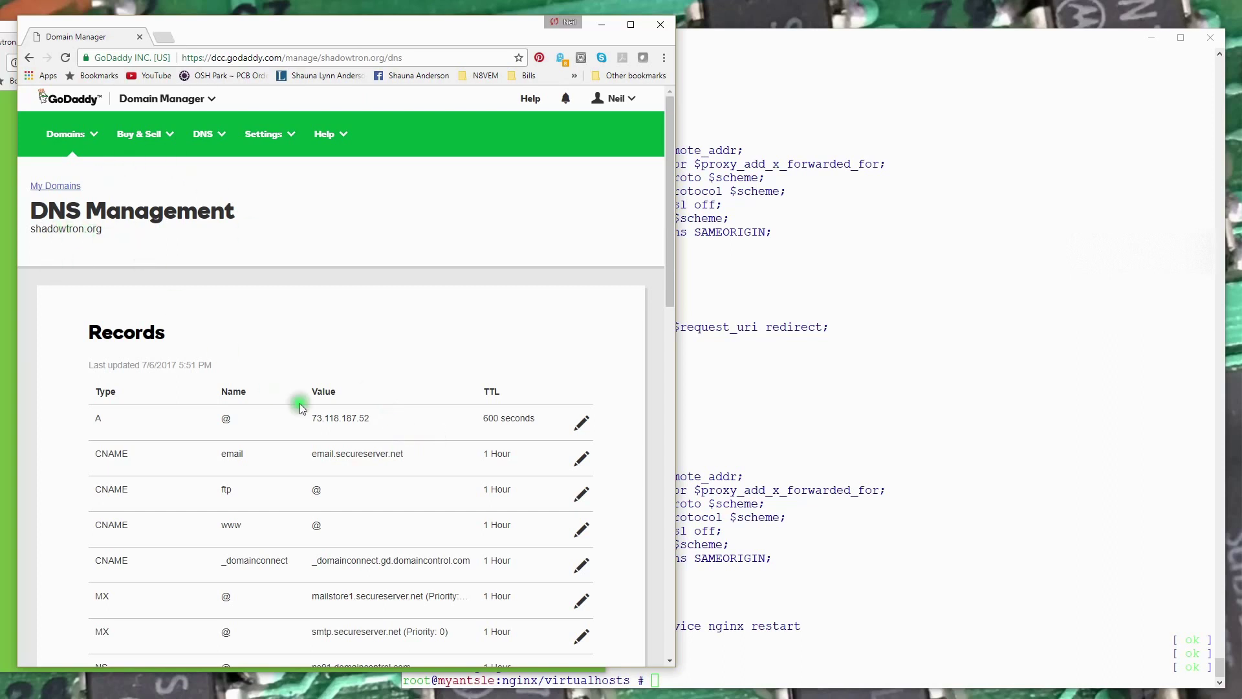
scroll(429, 448, "down", 2)
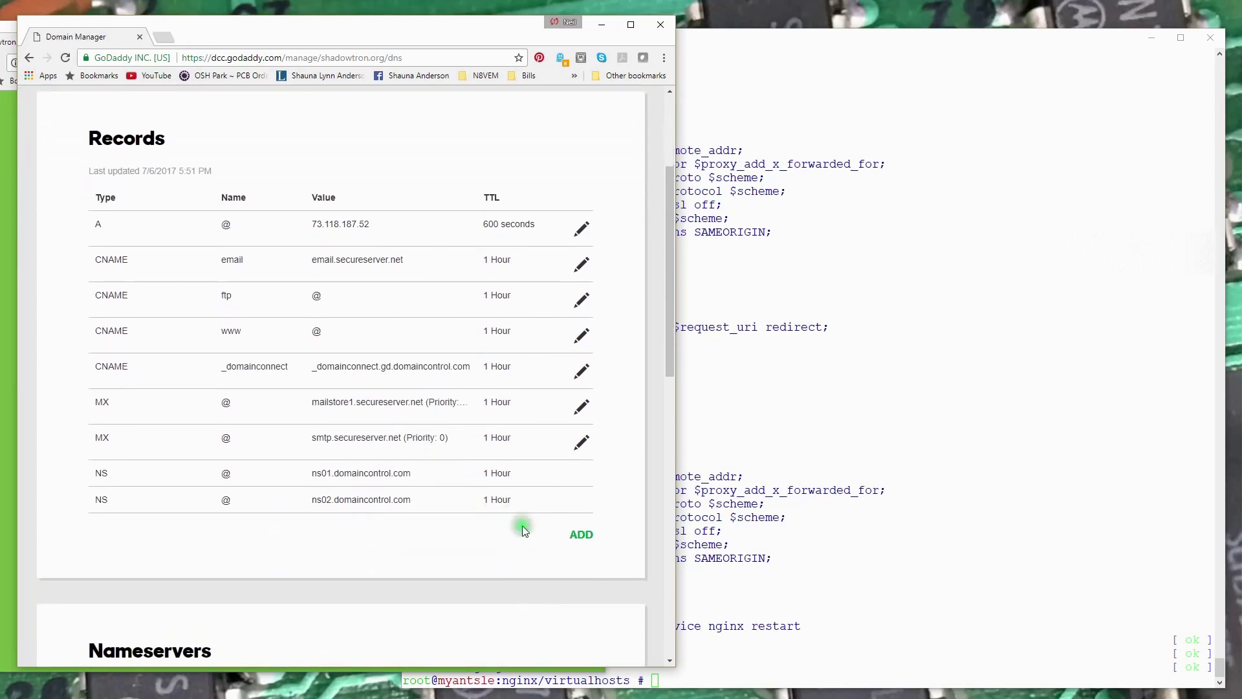
scroll(488, 447, "up", 1)
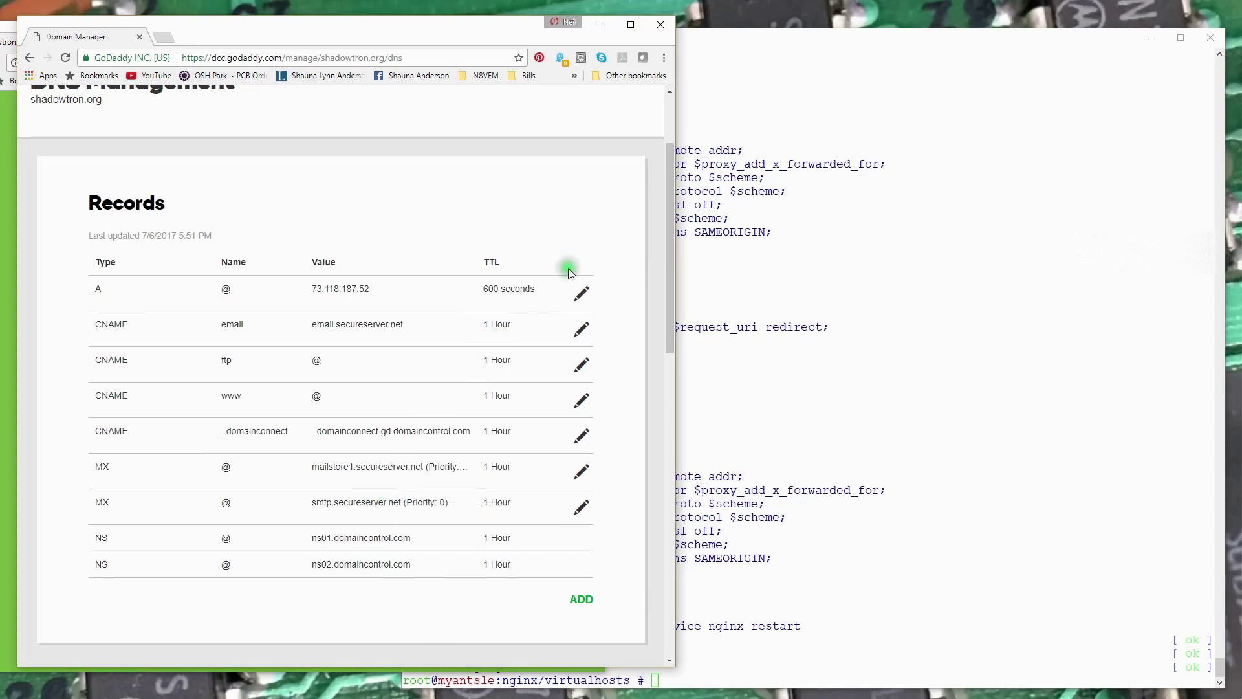
left_click(579, 295)
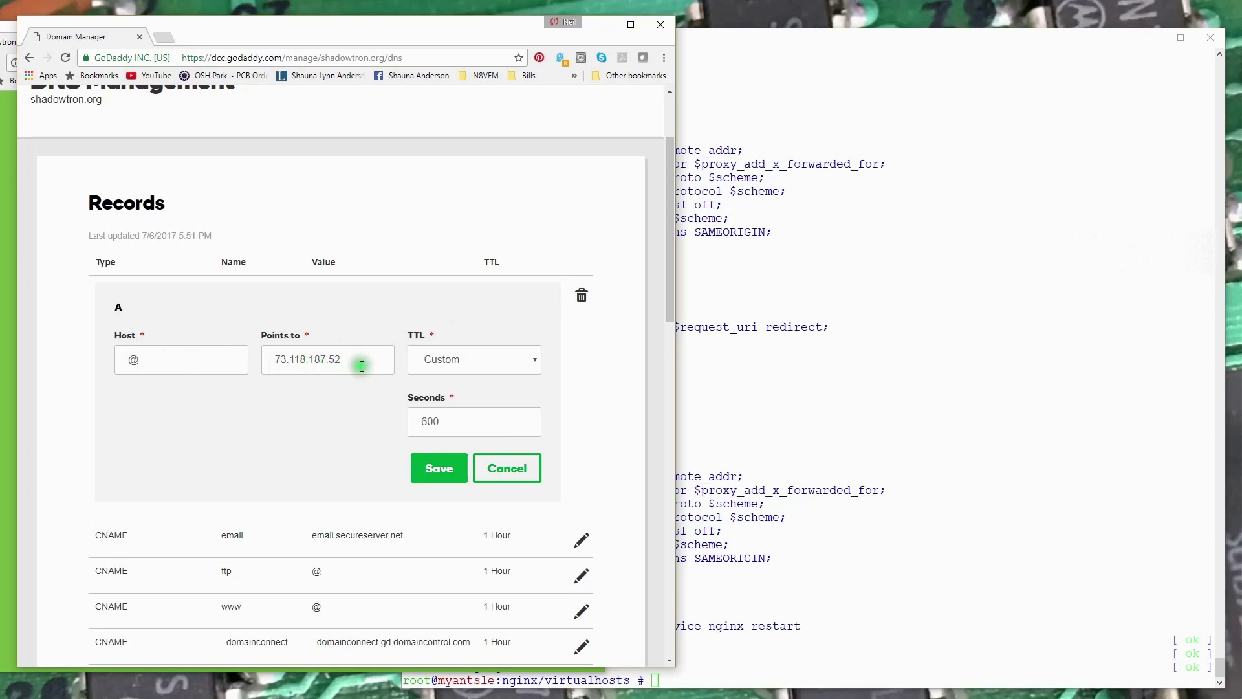
left_click(351, 362)
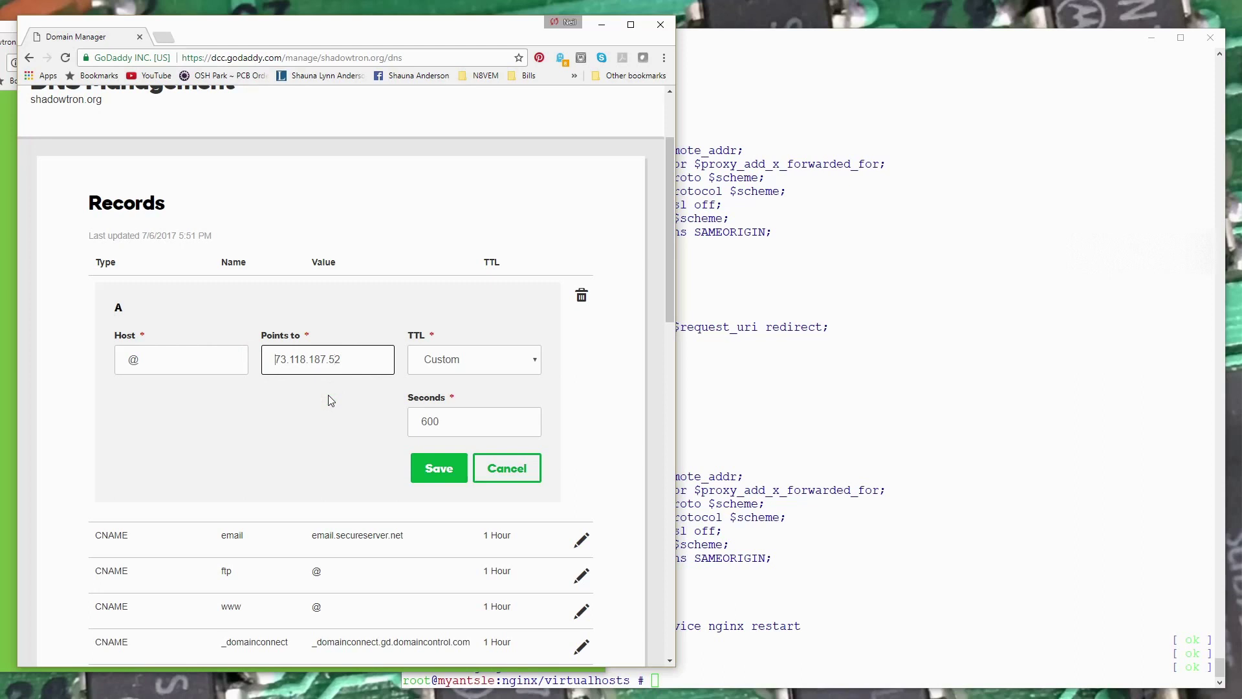
left_click(502, 473)
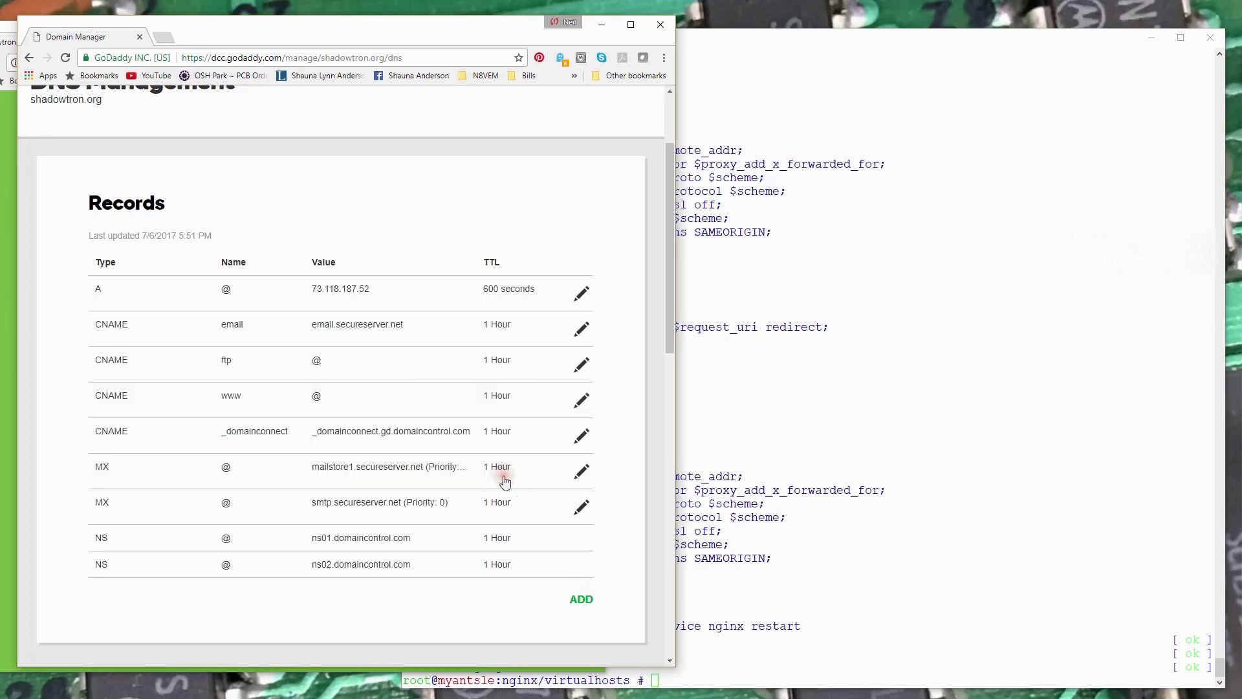
scroll(513, 479, "down", 1)
scroll(513, 479, "down", 2)
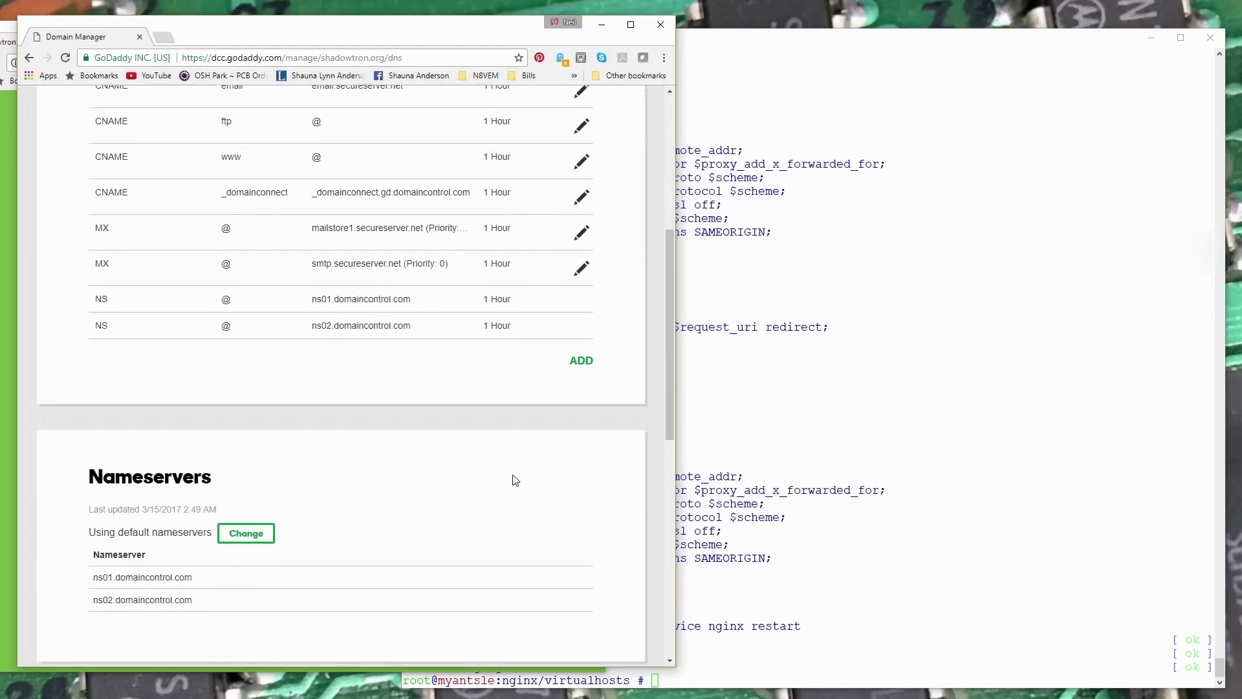
scroll(514, 480, "up", 4)
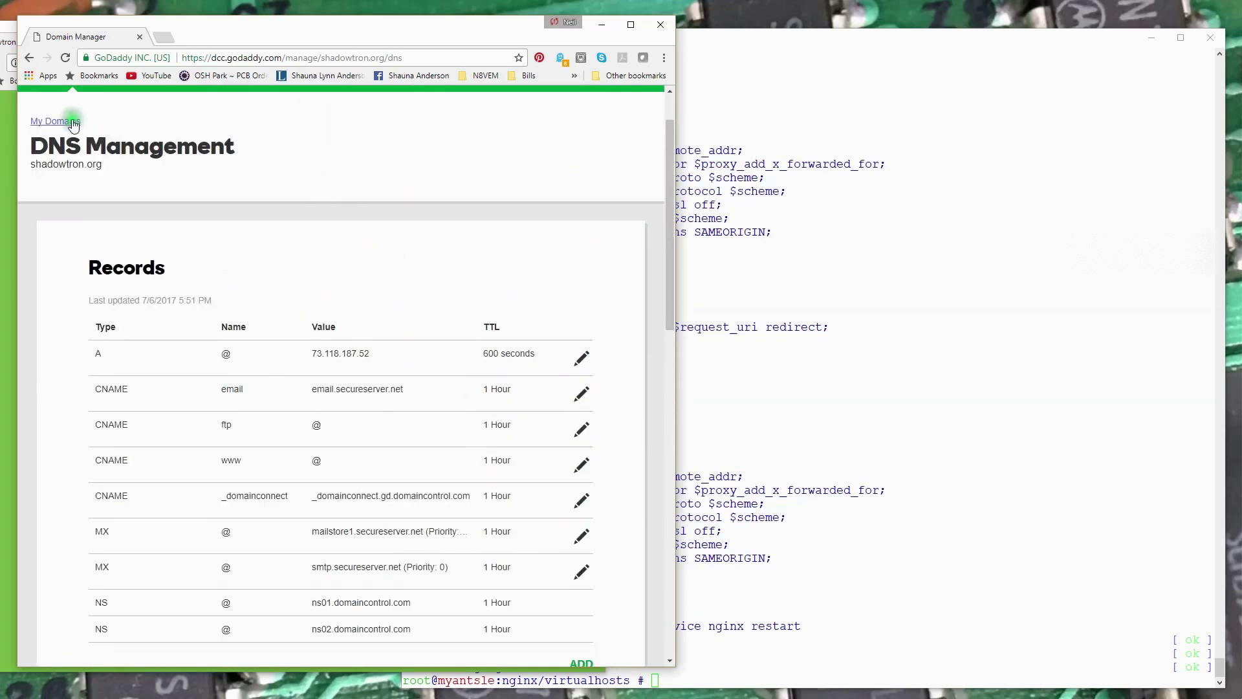
left_click(30, 56)
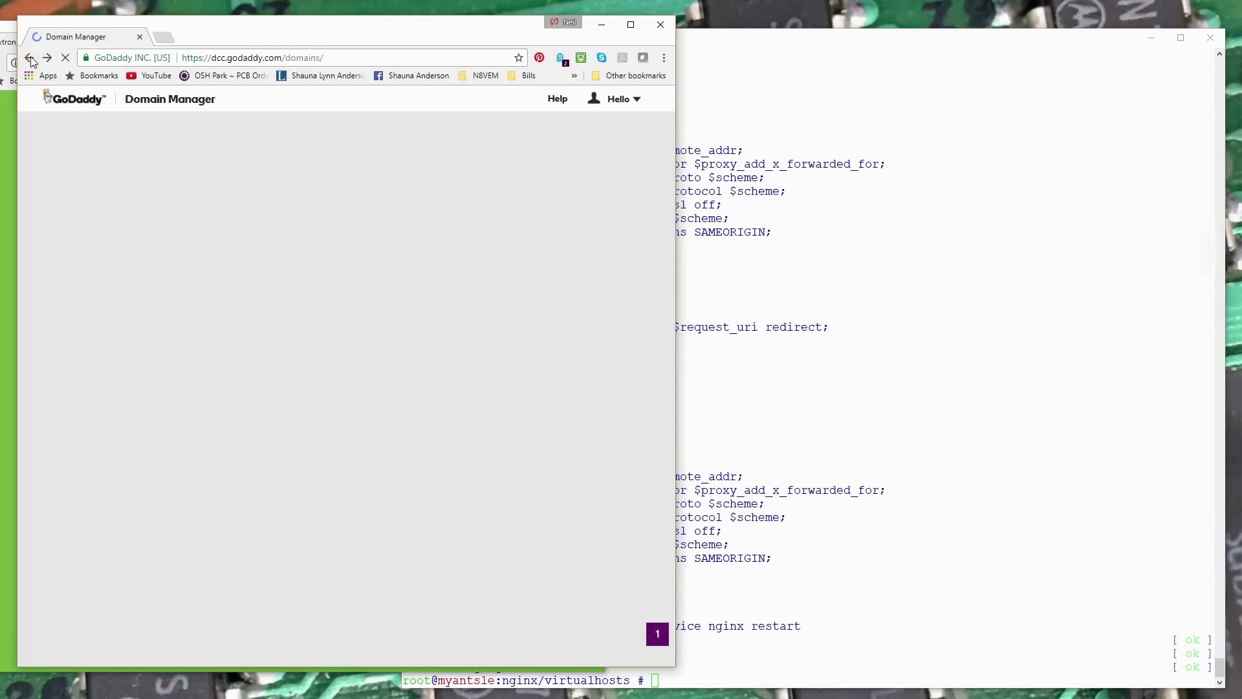
scroll(309, 356, "down", 1)
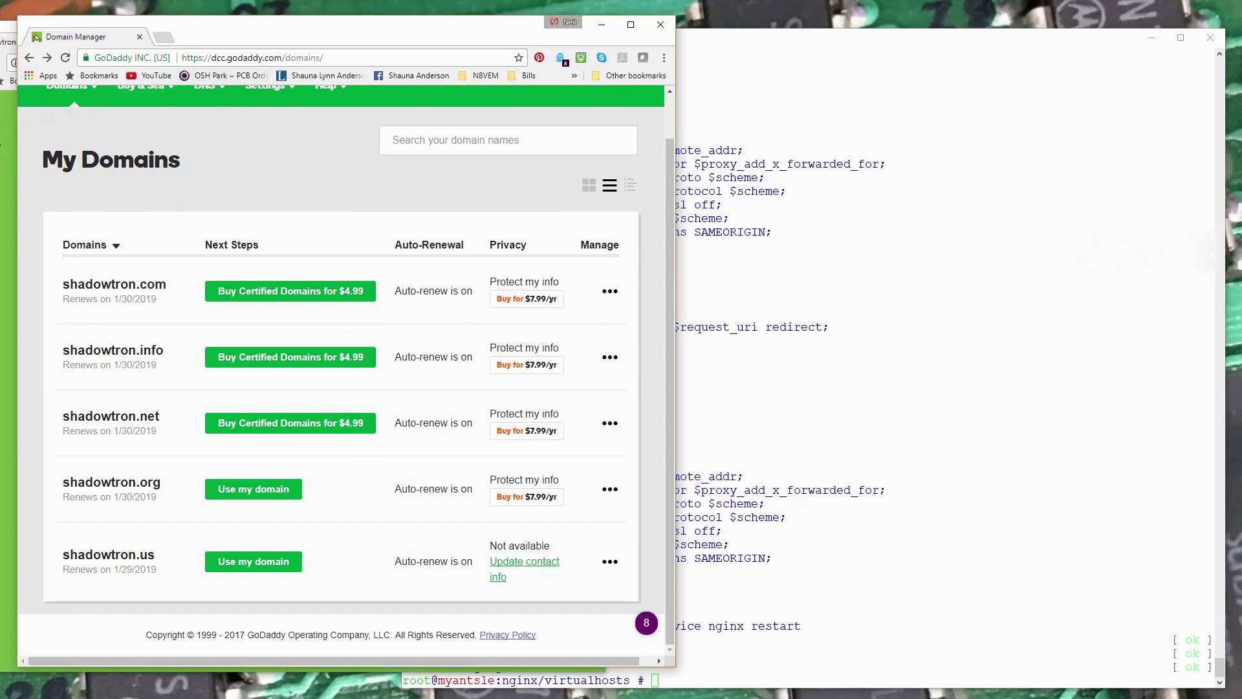
Load shadowtron.org/VmUgZ/ to get Apache's Not Found page, then return to PuTTY.
key("alt+Tab")
left_click(129, 62)
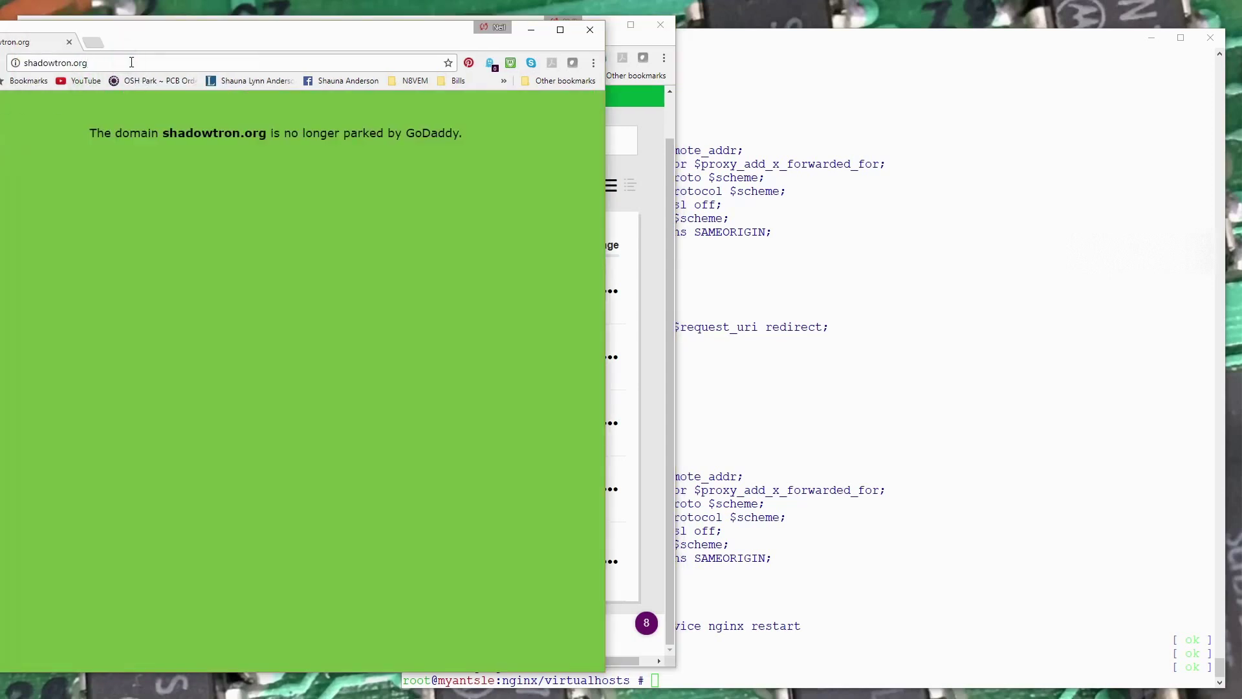
type("/VmUgZ/")
key("Return")
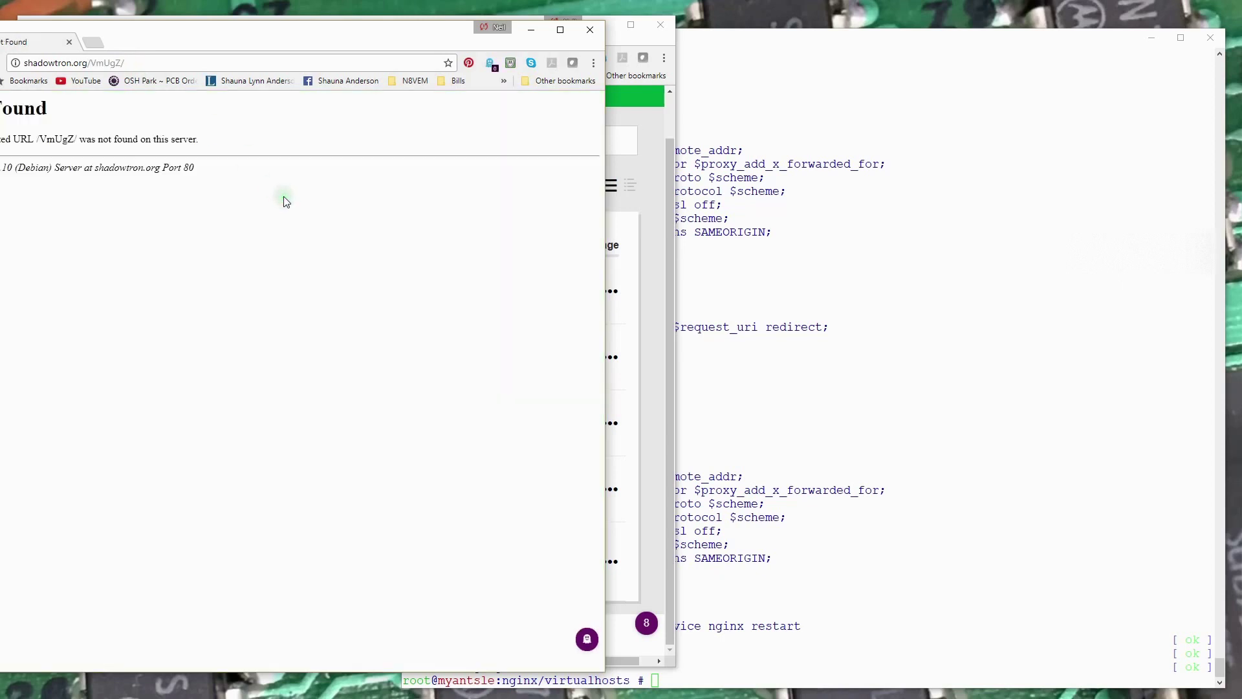
left_click(153, 61)
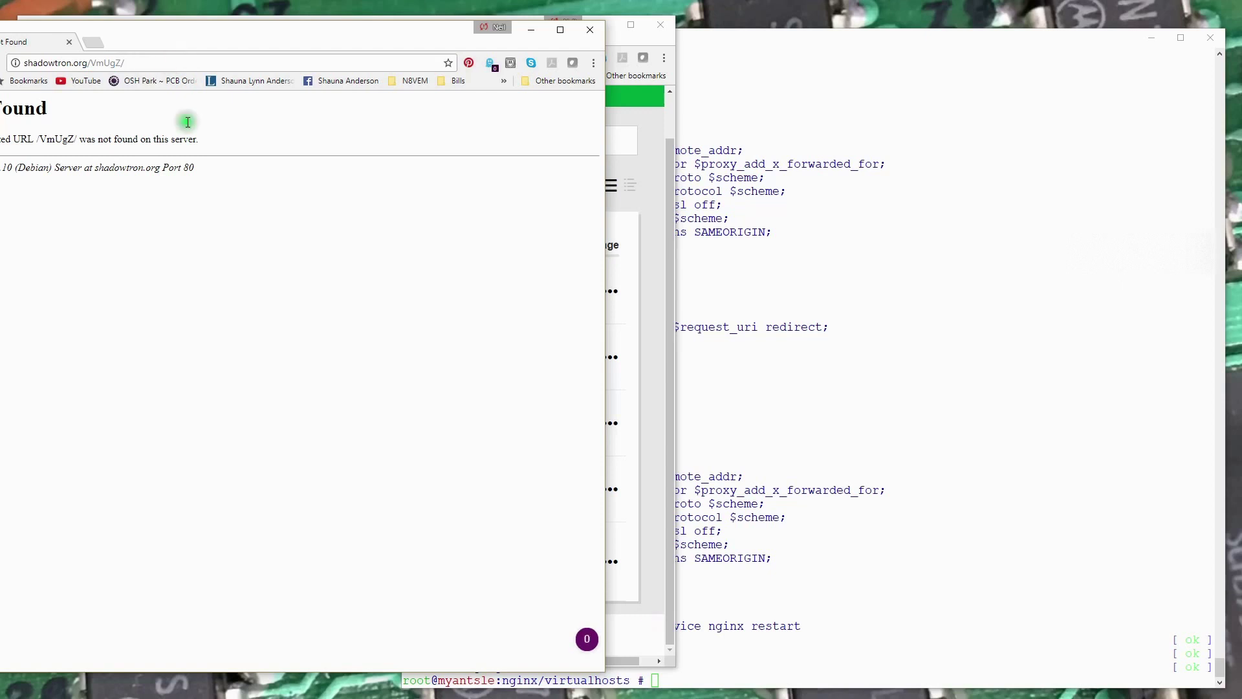
left_click(162, 184)
left_click(904, 401)
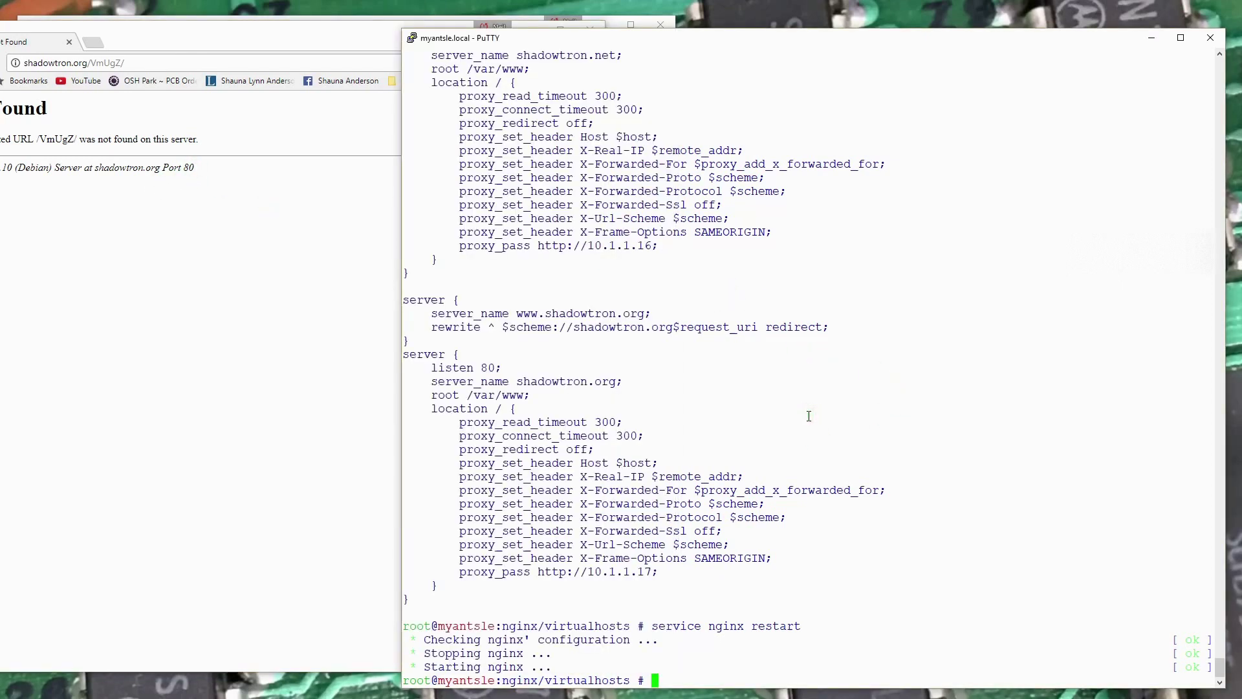
key("Return")
type("cat shadowtron.conf")
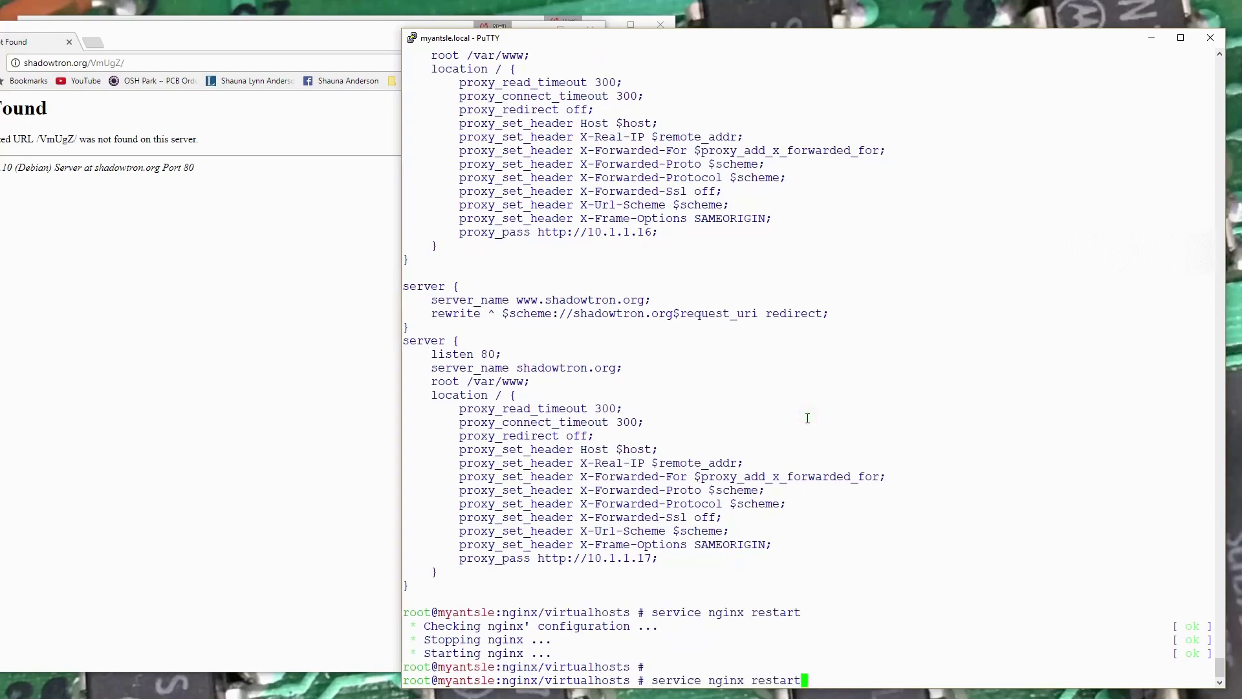
key("Down")
key("Up")
key("Up")
key("Up")
key("Return")
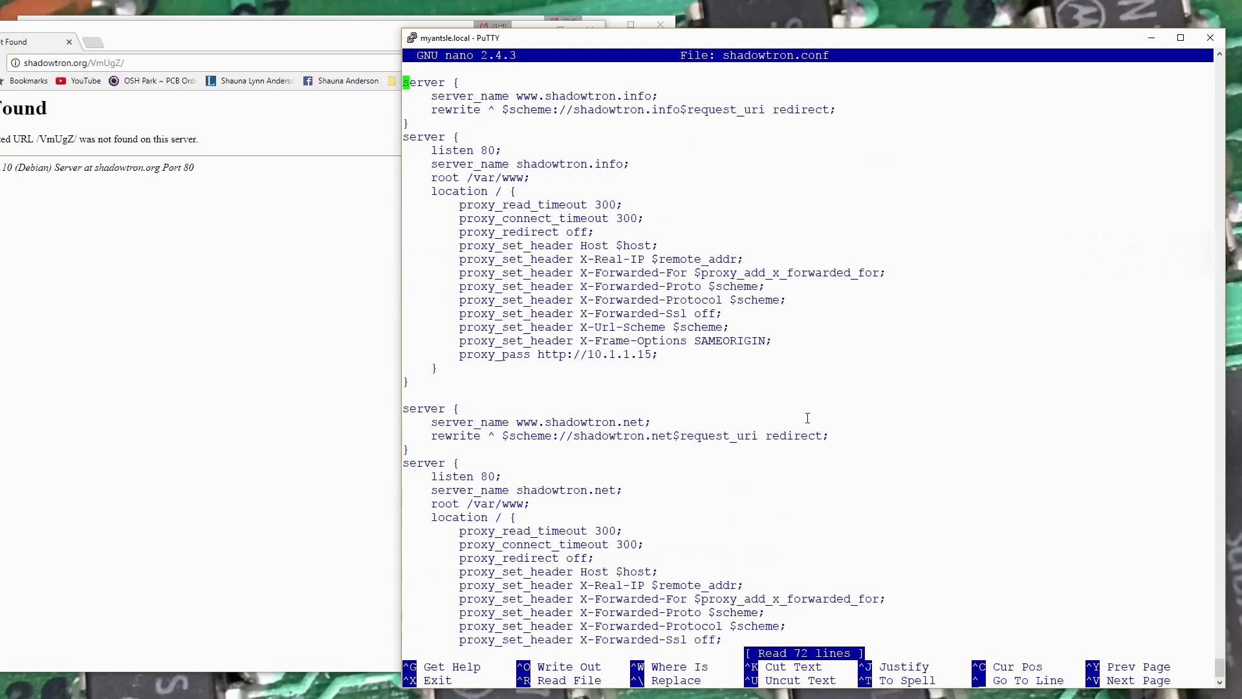
key("Down")
key("Down")
key("Down")
key("Down")
key("Down")
key("Down")
key("Down")
key("Down")
key("Down")
key("Down")
key("Down")
key("Down")
key("Down")
key("Down")
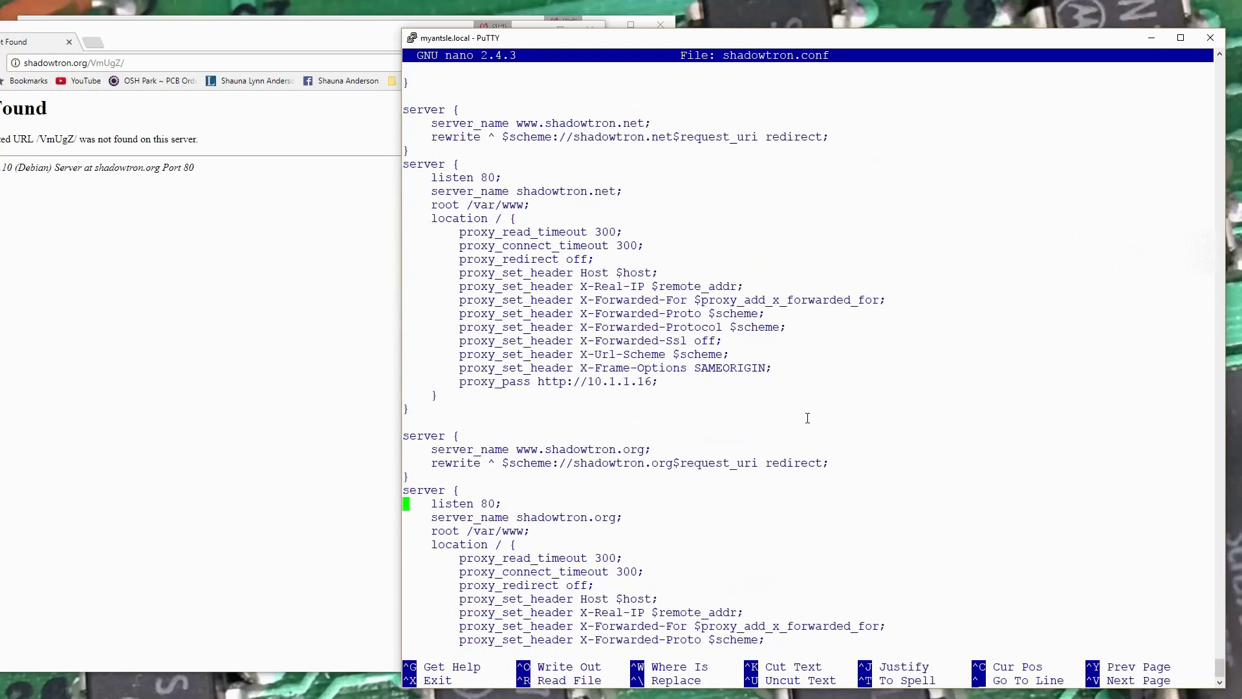
key("Down")
key("Down")
key("Down")
key("Down")
key("Down")
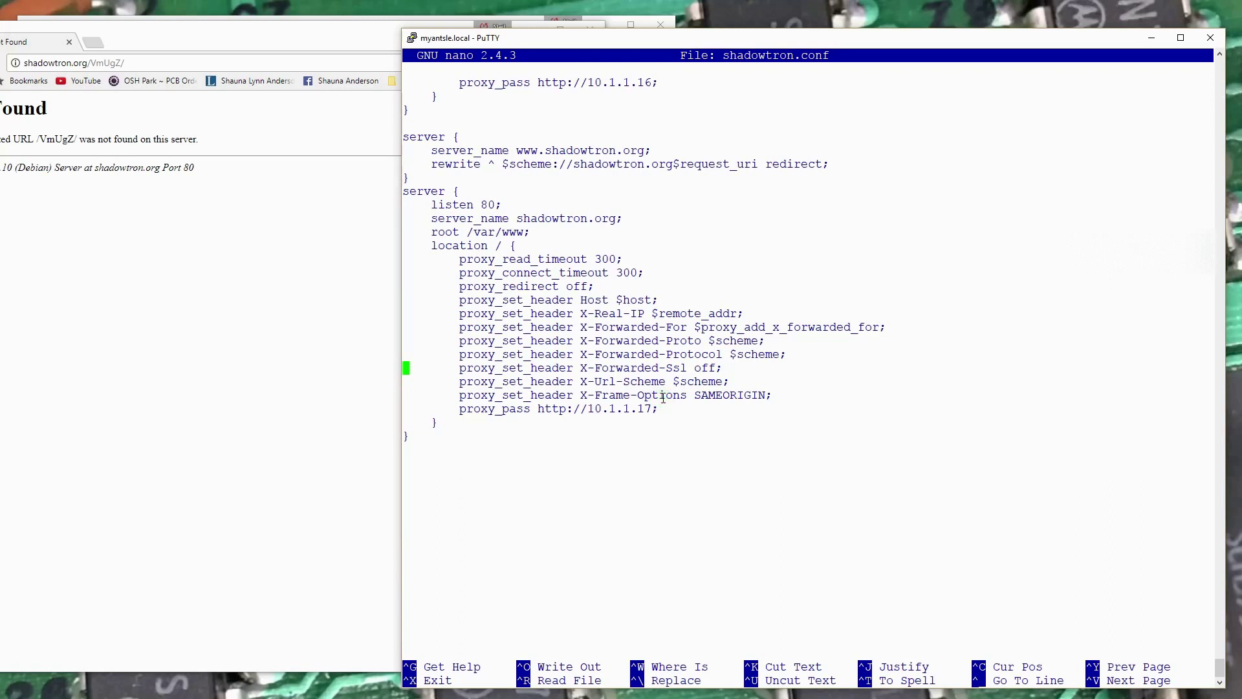
key("Up")
key("Up")
key("Up")
key("Up")
key("Up")
key("Up")
key("Up")
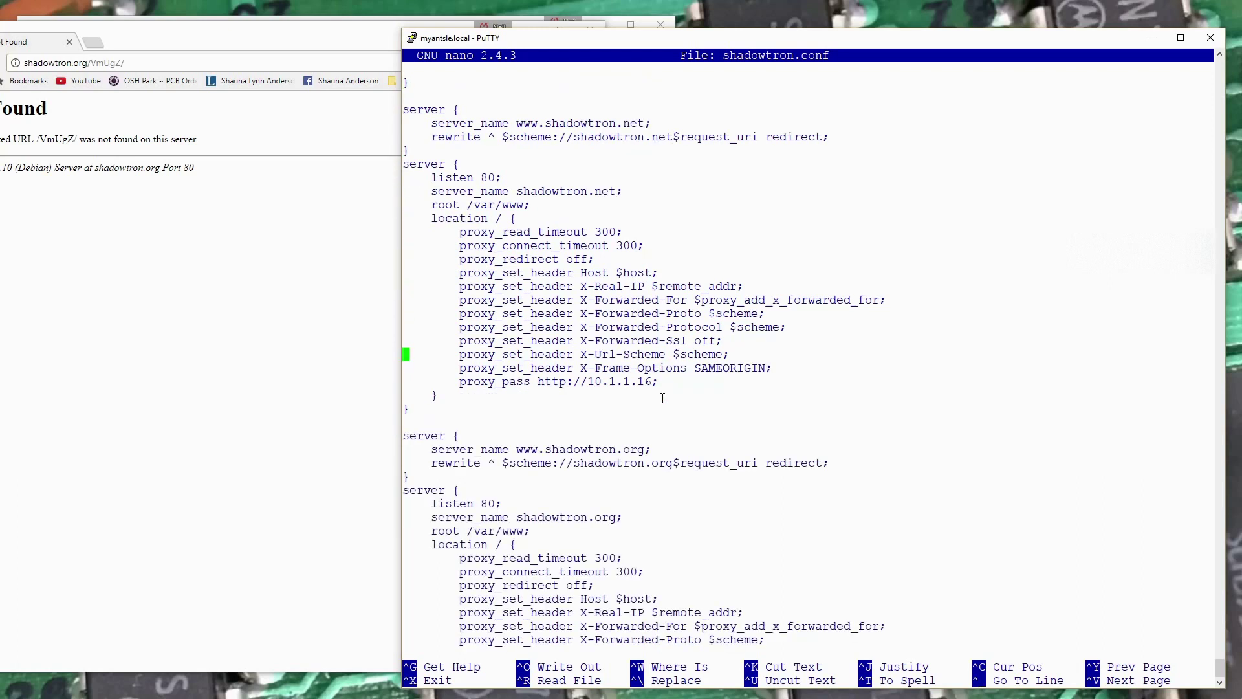
key("Up")
key("Up")
key("Up")
key("Up")
key("Up")
key("Up")
key("Up")
key("Up")
key("Up")
key("Up")
key("Up")
key("Up")
key("Up")
key("Up")
key("Down")
key("Down")
key("Down")
key("Down")
key("Down")
key("Down")
key("Down")
key("Down")
key("Down")
key("Down")
key("Down")
key("Down")
key("Down")
key("Down")
key("Down")
key("Down")
key("Down")
key("Down")
key("Down")
key("Down")
key("Down")
key("Down")
key("Down")
key("Down")
key("Down")
key("Down")
key("Down")
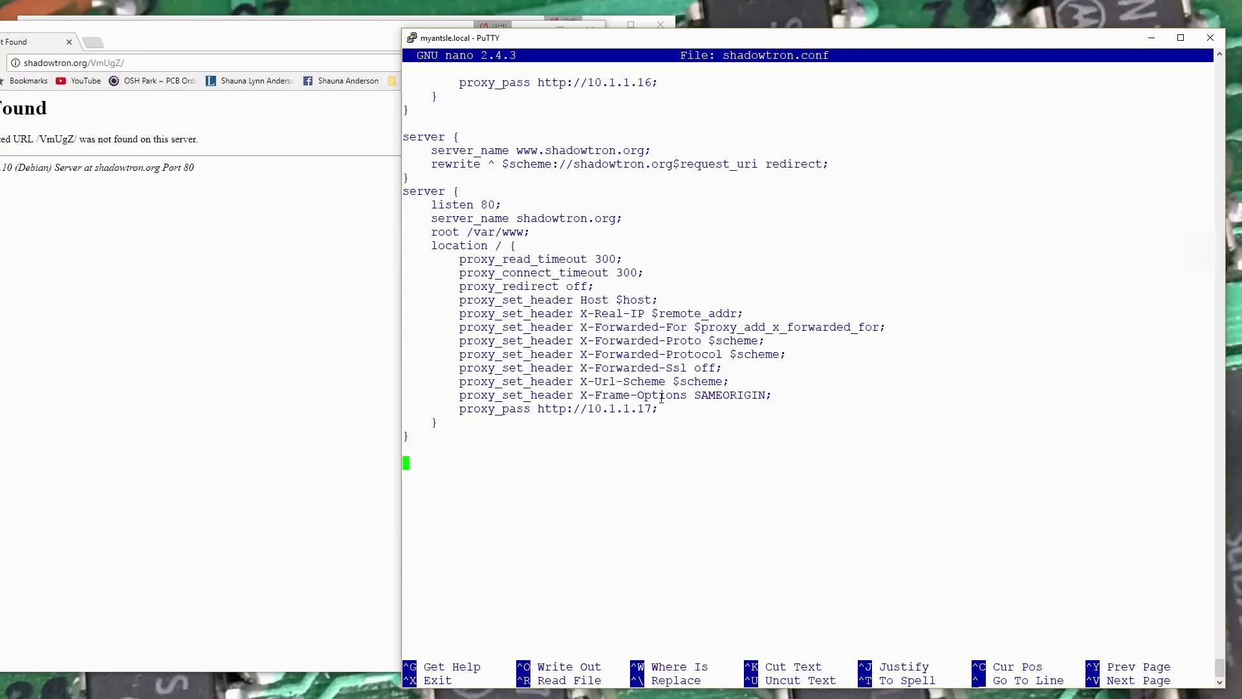
key("Up")
key("Up")
key("Up")
key("Up")
key("Up")
key("Up")
key("Up")
key("Up")
key("Up")
key("Up")
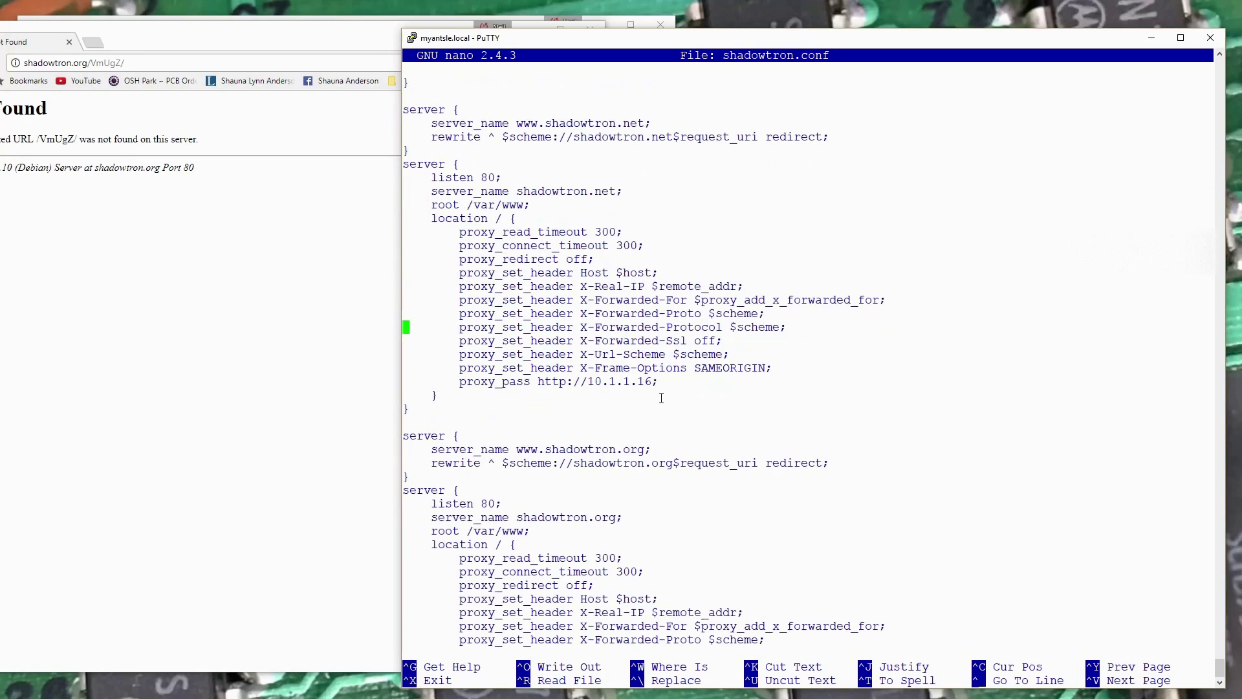
key("ctrl+x")
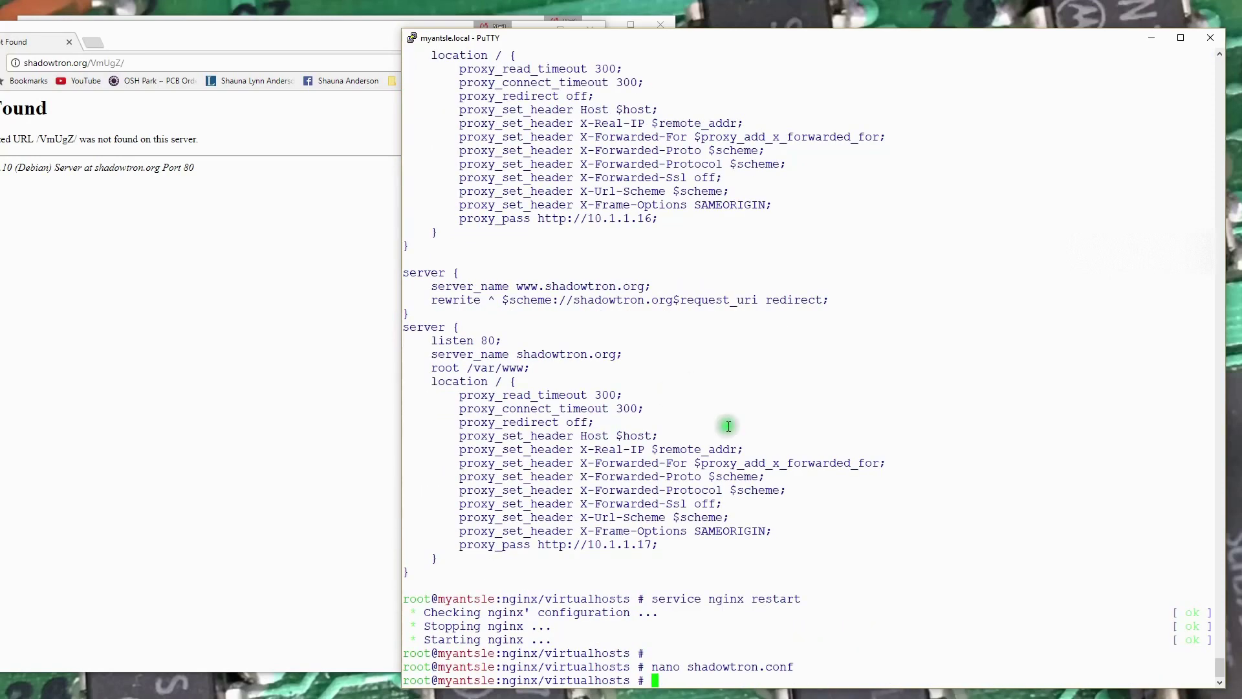
type("ss")
type("h 10.1.1.15")
SSH into the antlet at 10.1.1.17 and log in with the password.
key("BackSpace")
type("5")
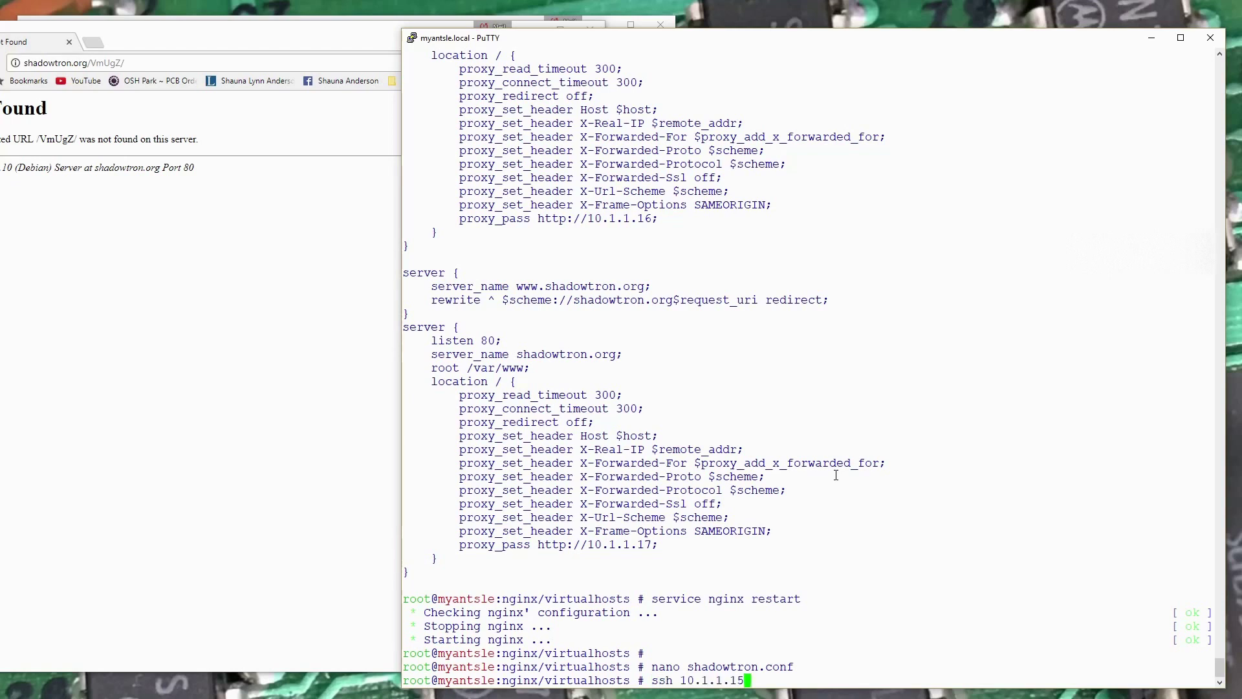
key("BackSpace")
type("7")
key("Return")
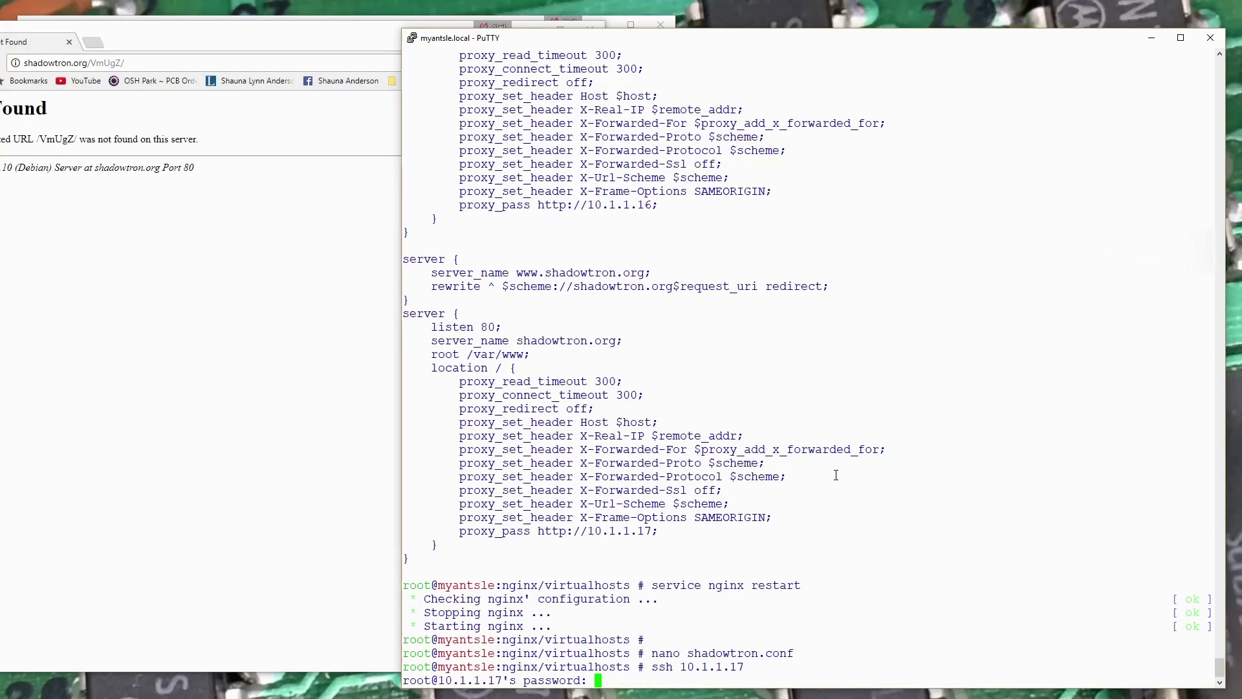
key("Return")
key("Return")
key("Return")
type("cd ")
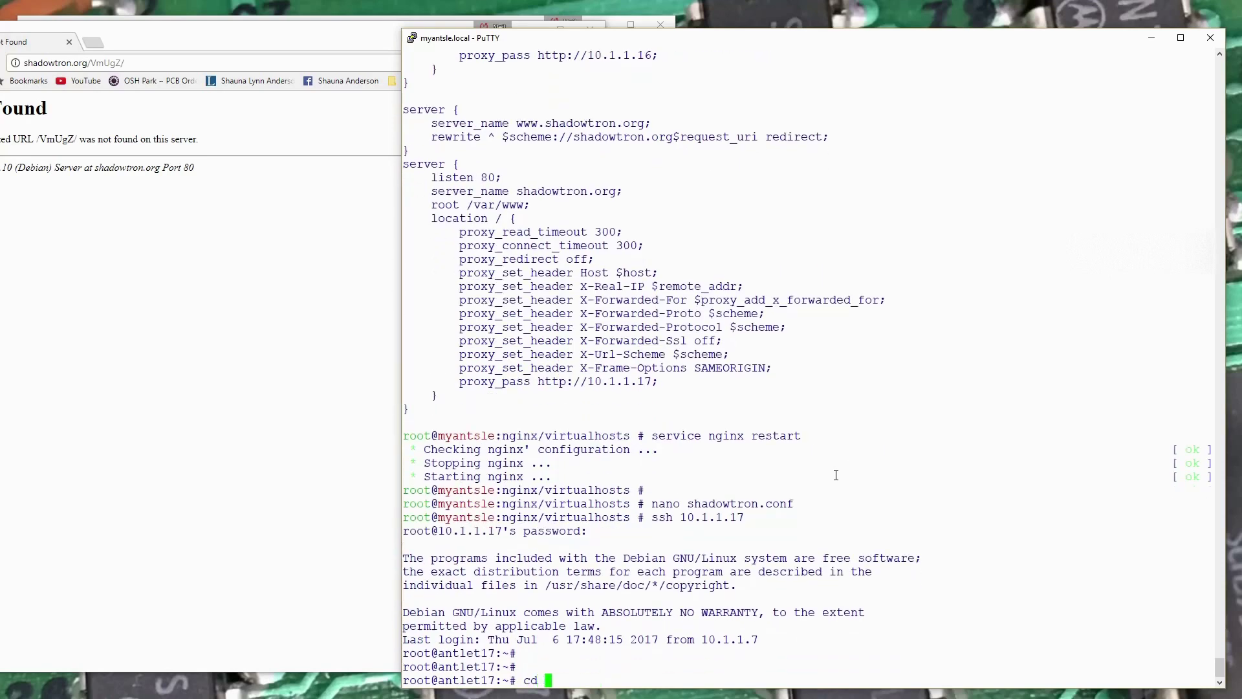
type("/var/")
type("/www//")
Change to /var/www/html, list its files, and print index.html.
key("BackSpace")
type("root")
key("Return")
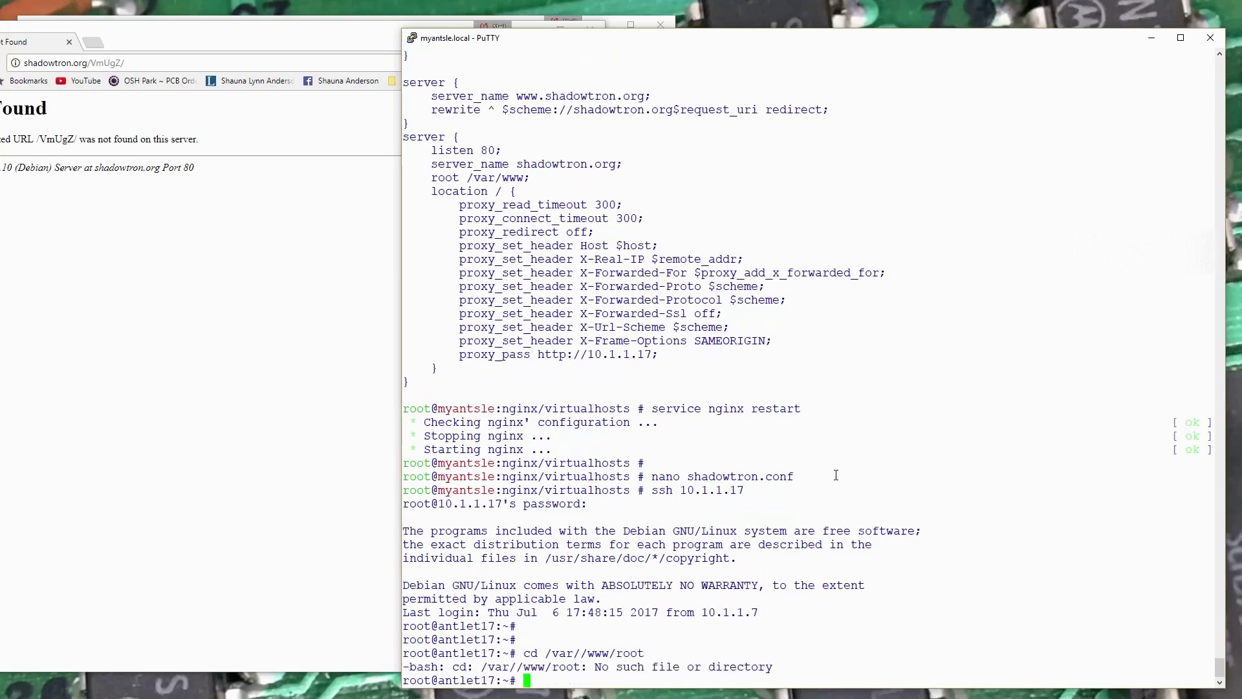
type("cd /var/")
type("www//")
type("r")
key("BackSpace")
key("BackSpace")
type("hr")
type("ml/")
key("Return")
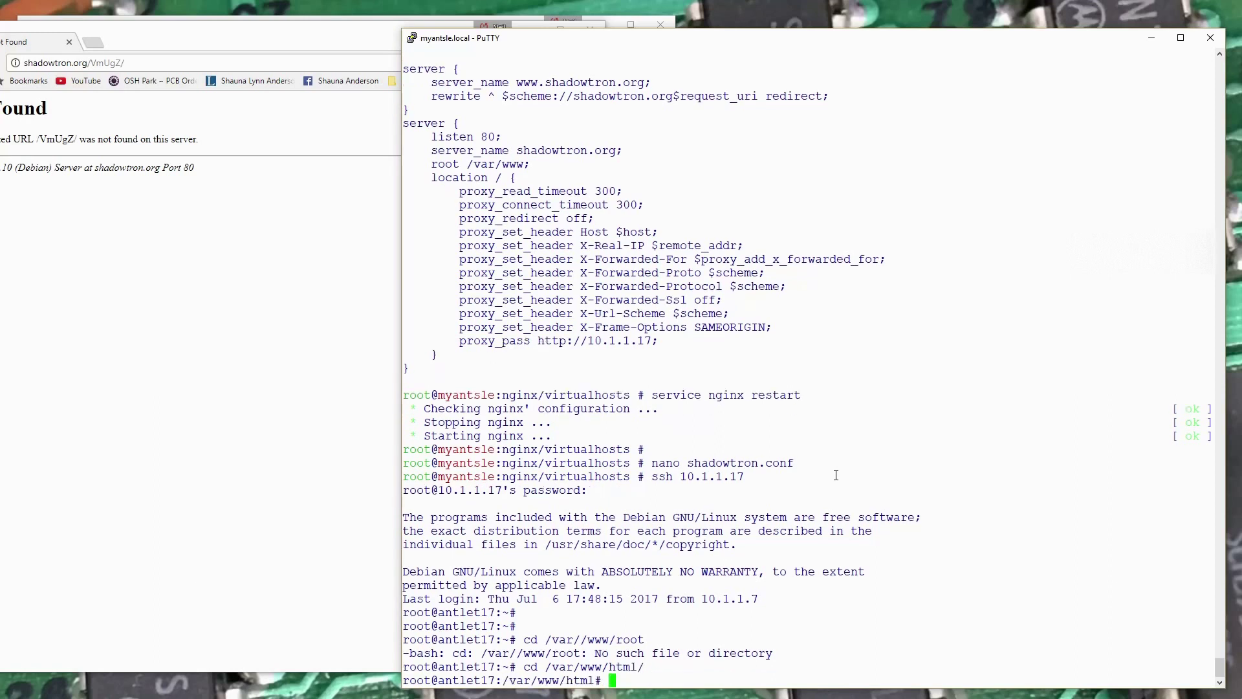
key("Return")
key("Return")
type("ls")
key("Return")
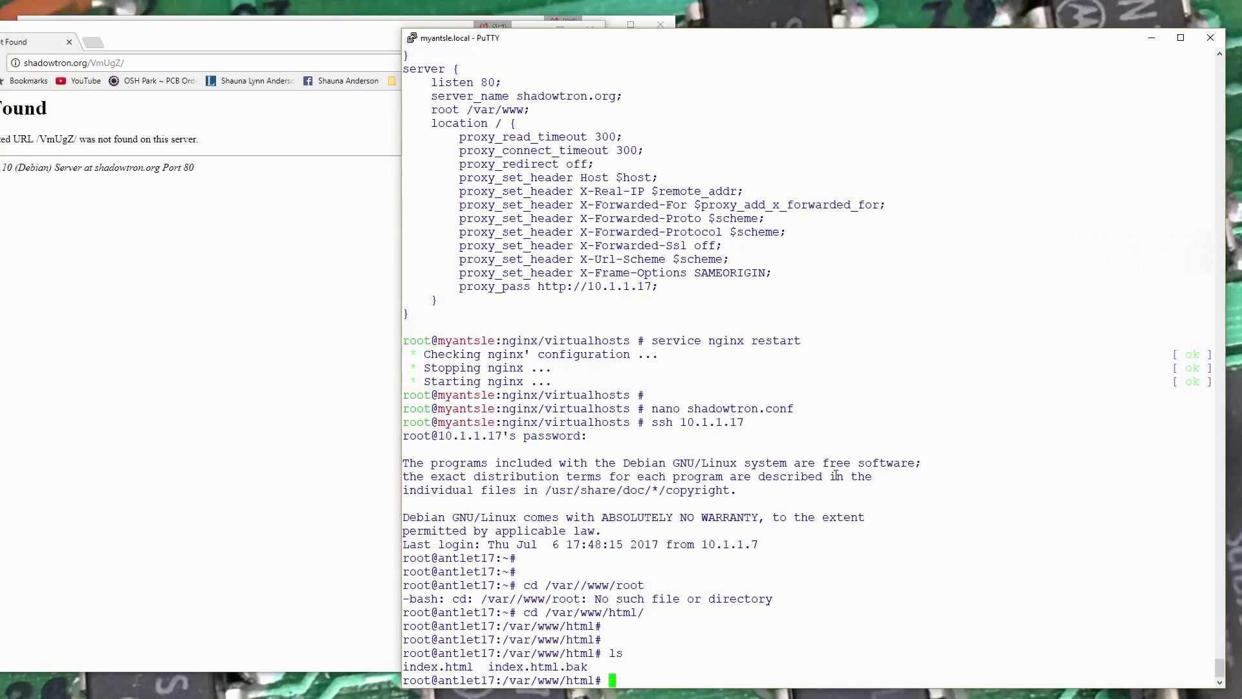
type("cat ")
type("index.html")
key("Return")
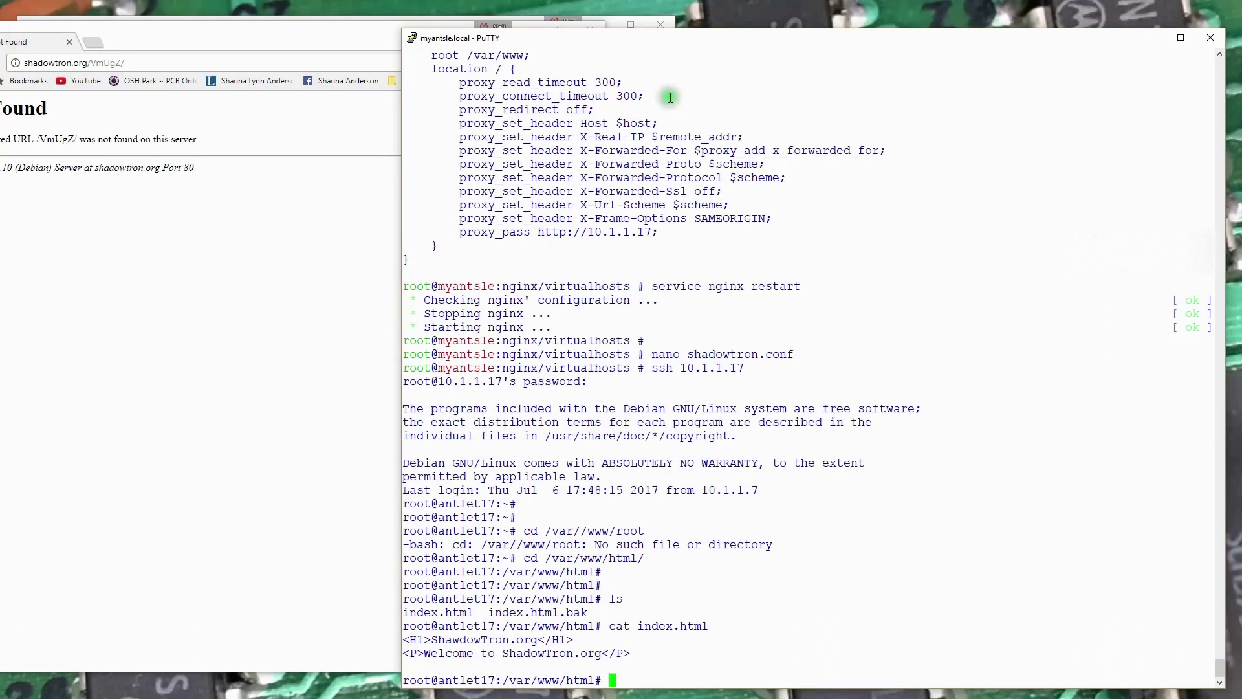
Load antlet17.local in a new tab to check for the ShadowTron.org welcome page, then return to the first tab.
left_click(95, 44)
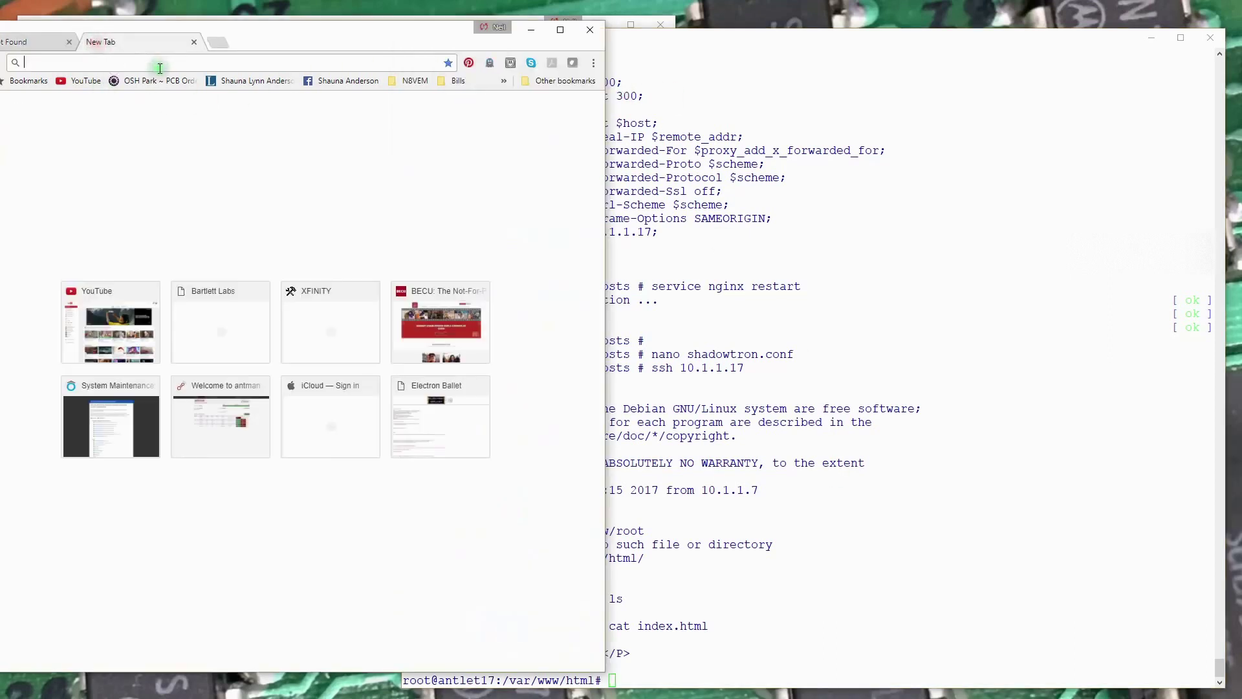
type("myantsle.local/")
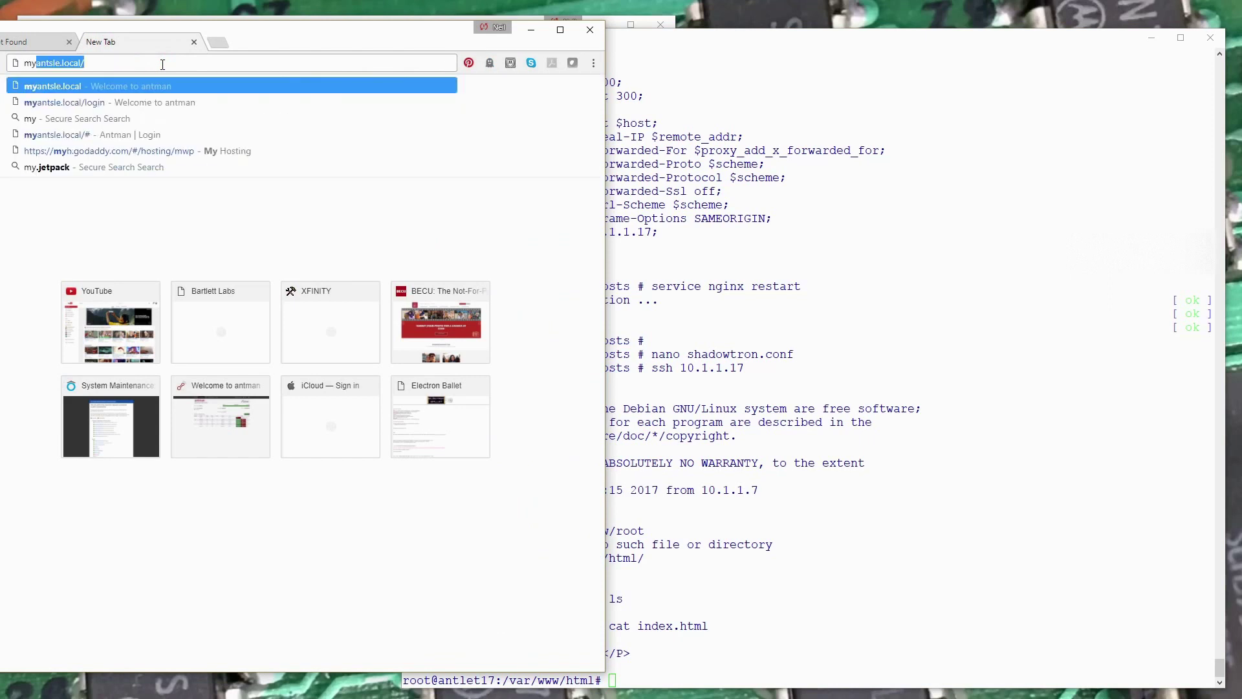
key("Right")
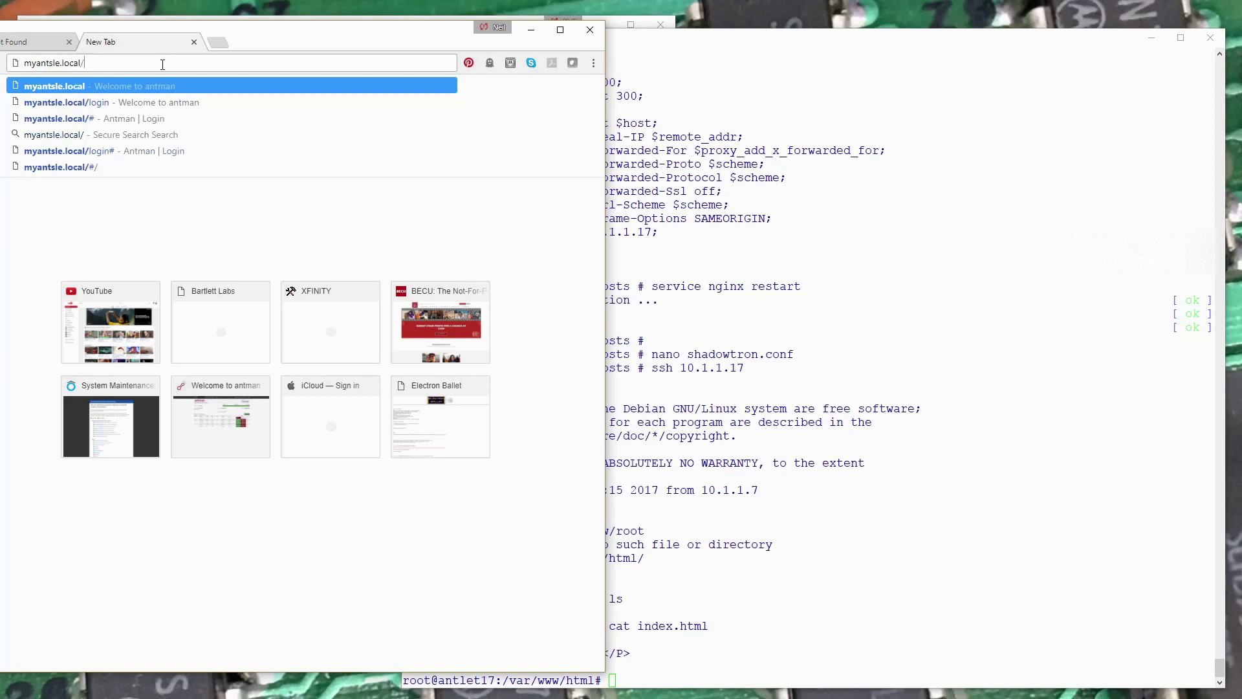
key("BackSpace")
key("ctrl+a")
type("a")
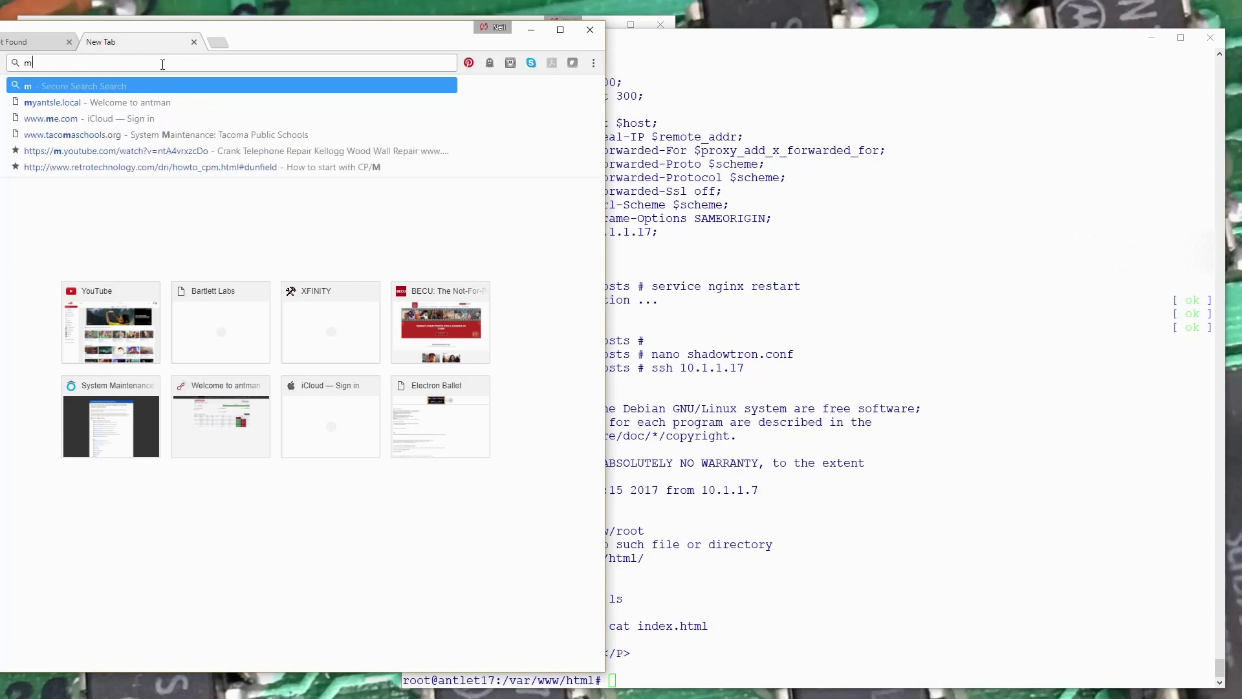
key("Right")
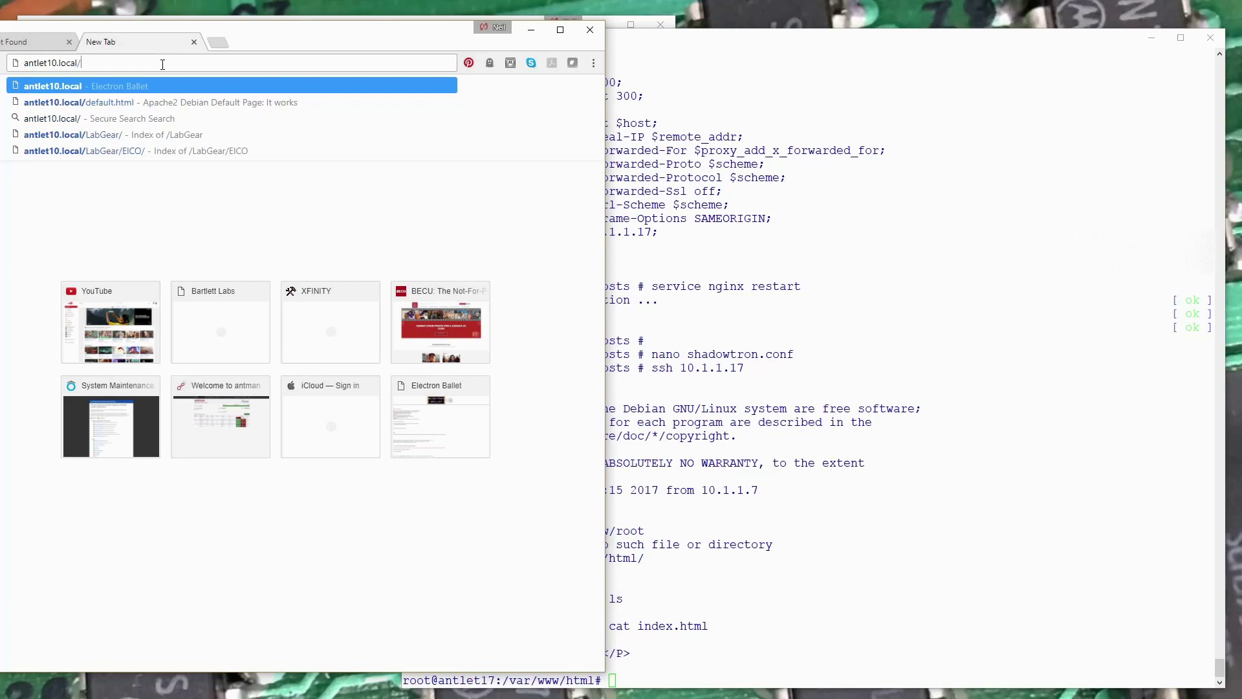
key("BackSpace")
type("7")
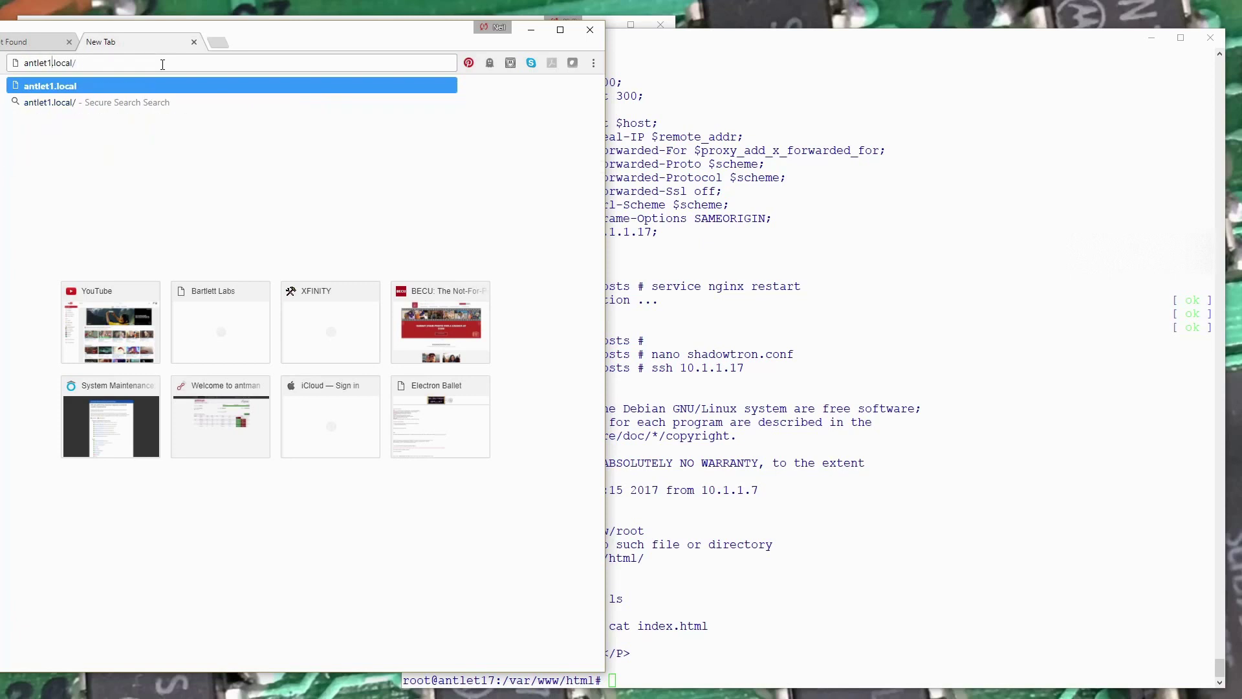
key("Return")
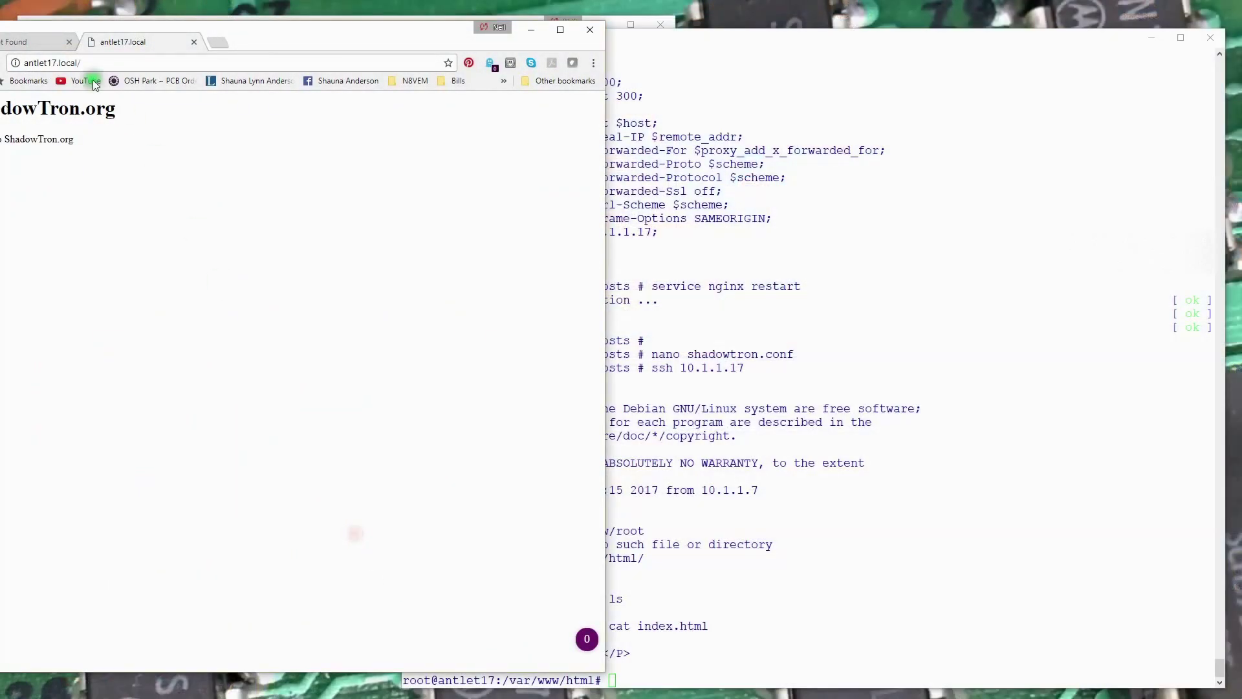
left_click(5, 44)
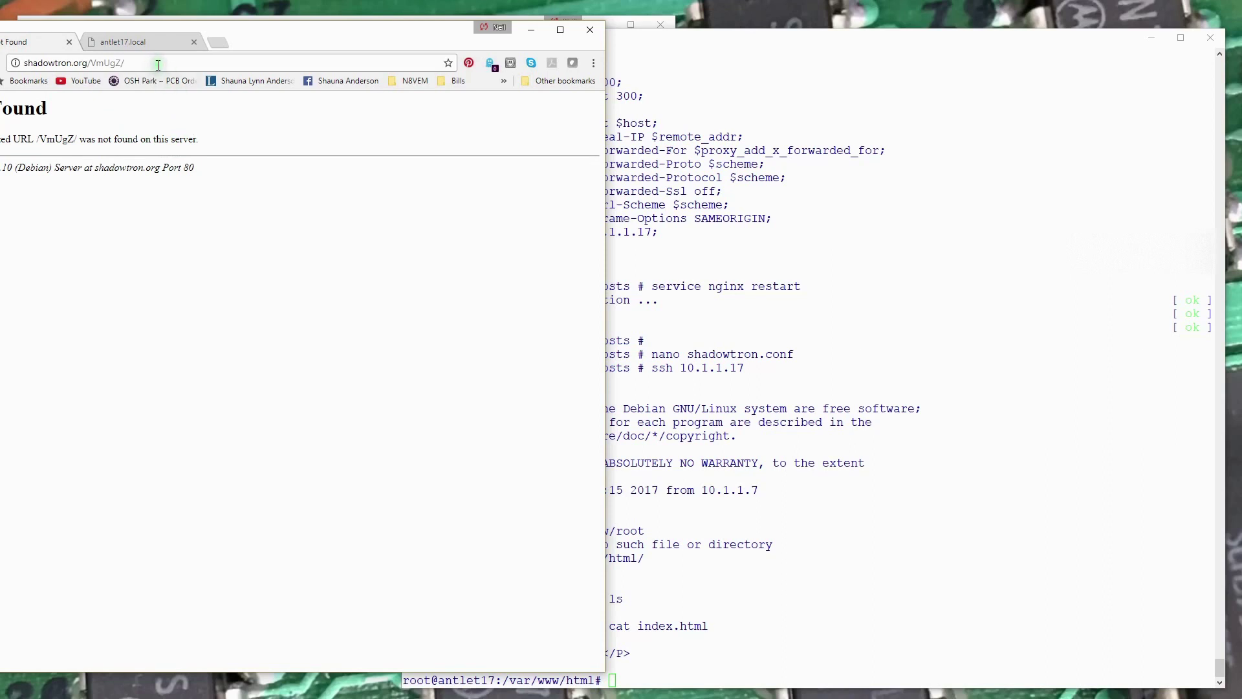
Remove /VmUgZ/ from the address and load plain shadowtron.org to show the welcome page.
left_click(180, 61)
key("BackSpace")
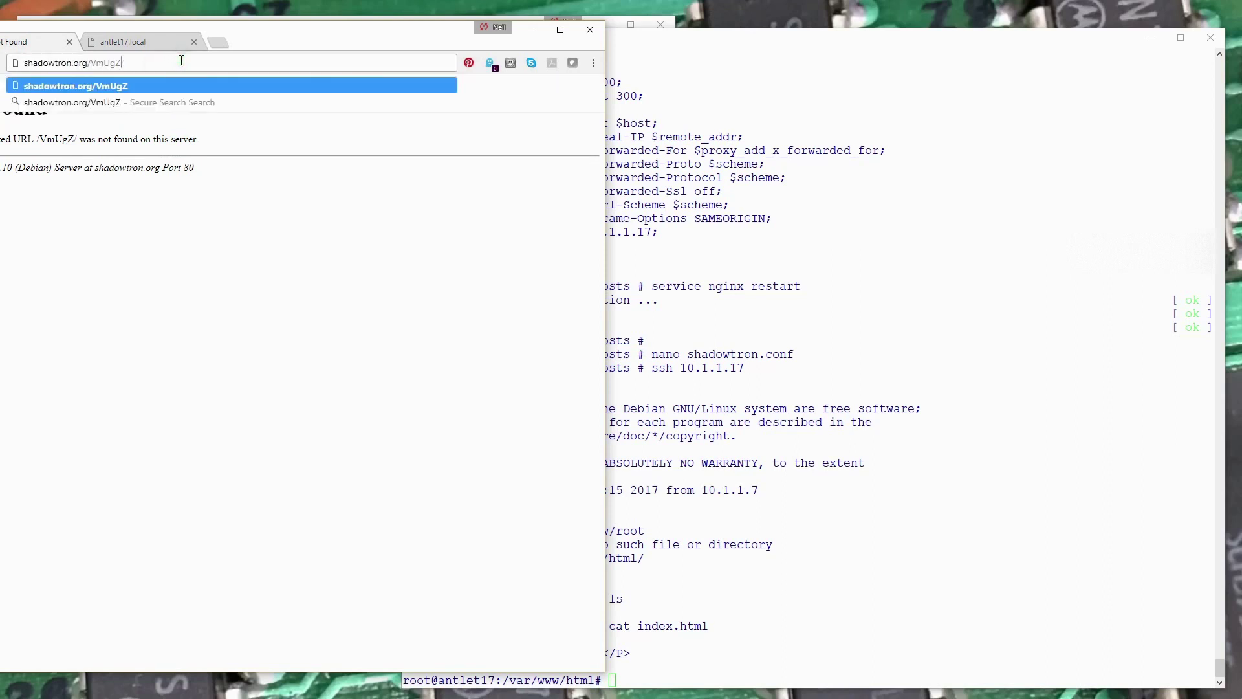
key("BackSpace")
key("BackSpace")
key("BackSpace")
key("BackSpace")
key("BackSpace")
key("BackSpace")
key("Return")
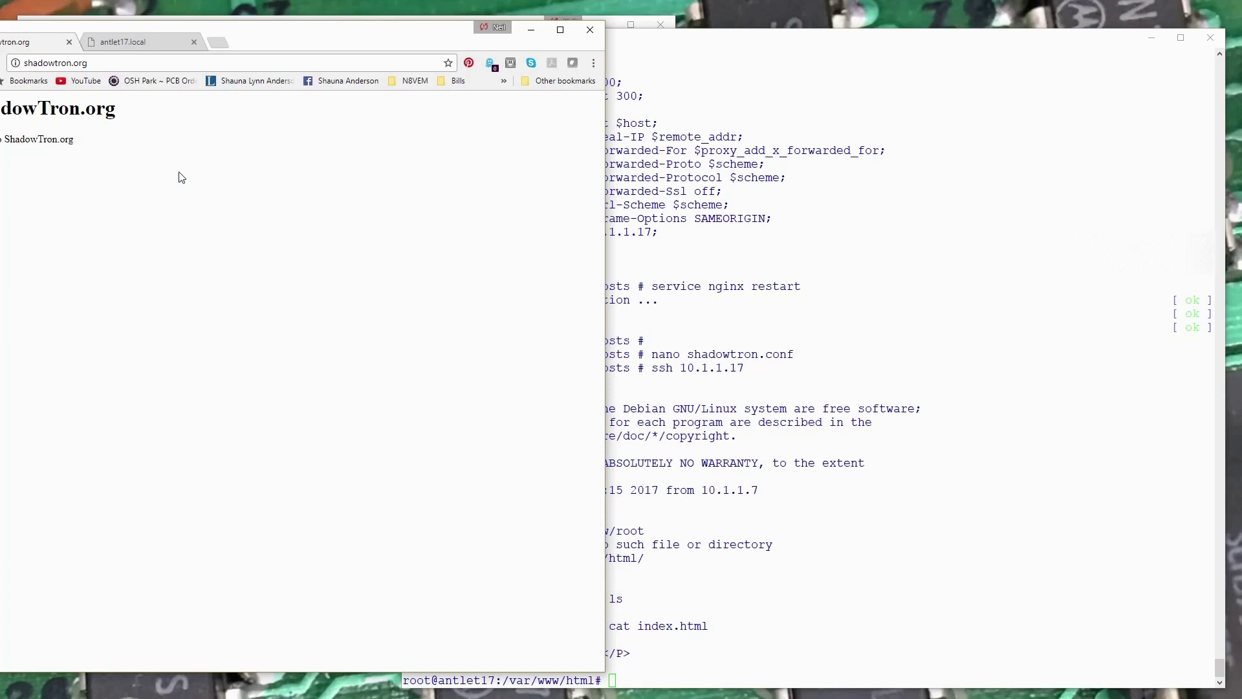
left_click(733, 47)
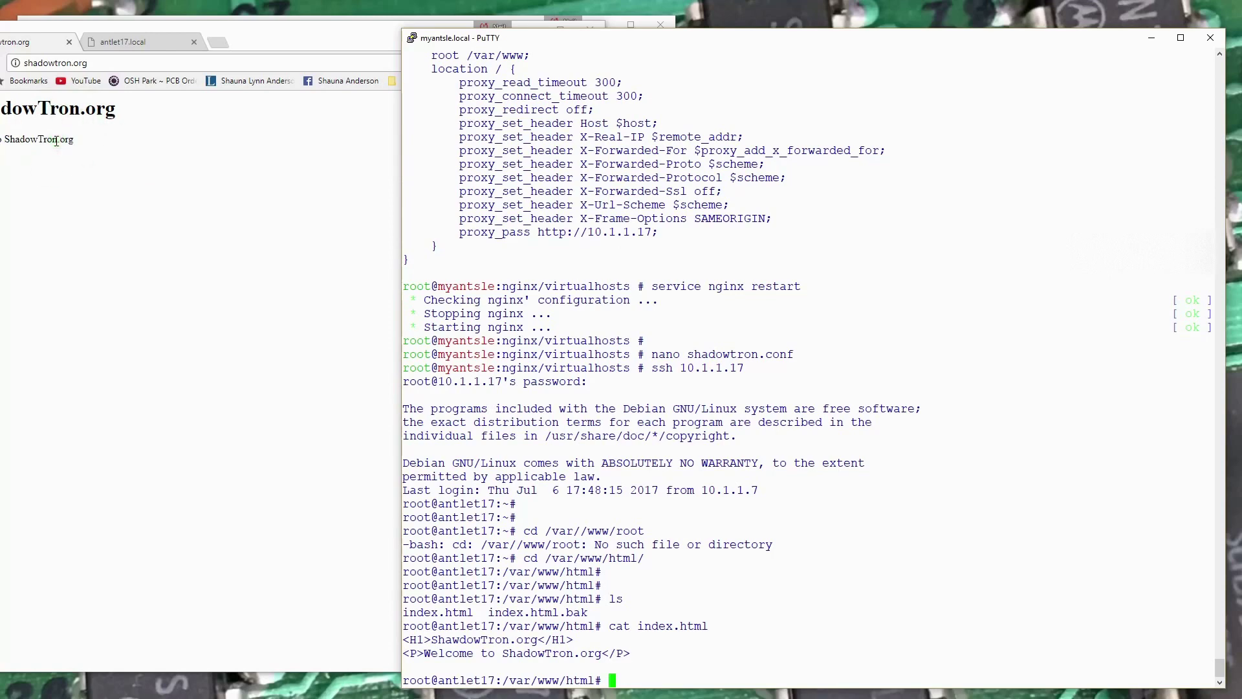
Exit the antlet17 ssh session and print shadowtron.conf on the antsle with cat.
left_click(644, 487)
type("exit")
key("Return")
type("cat")
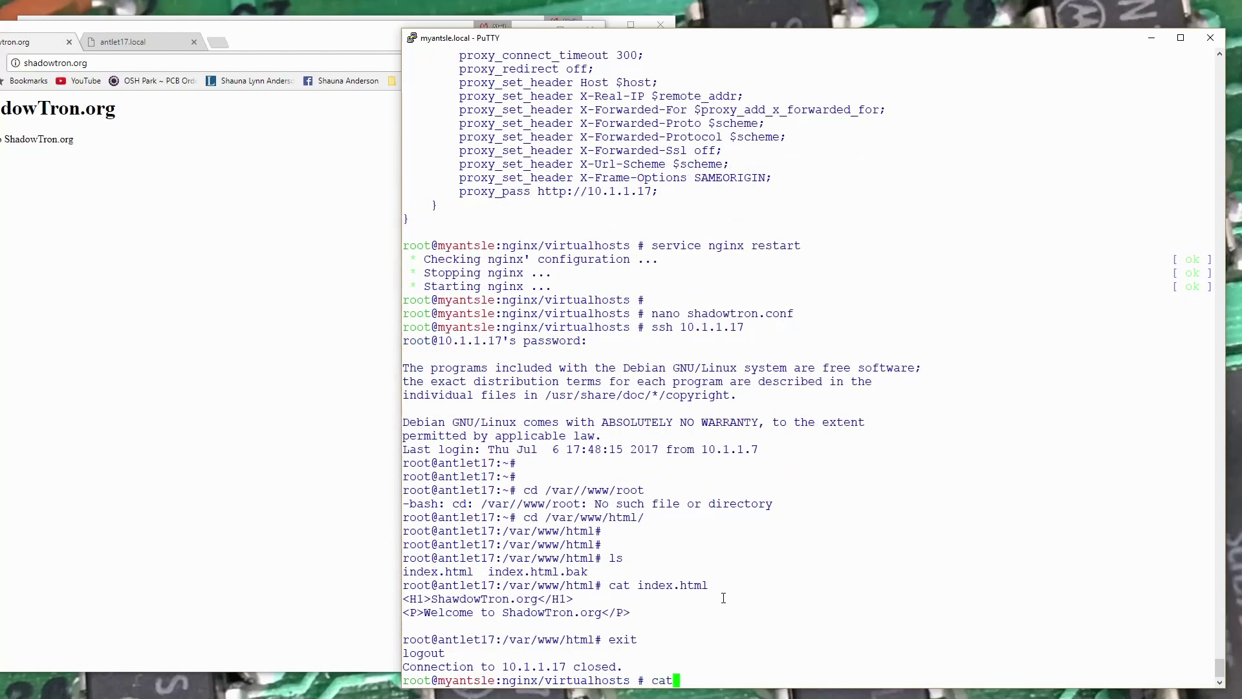
type(" a")
key("Tab")
key("BackSpace")
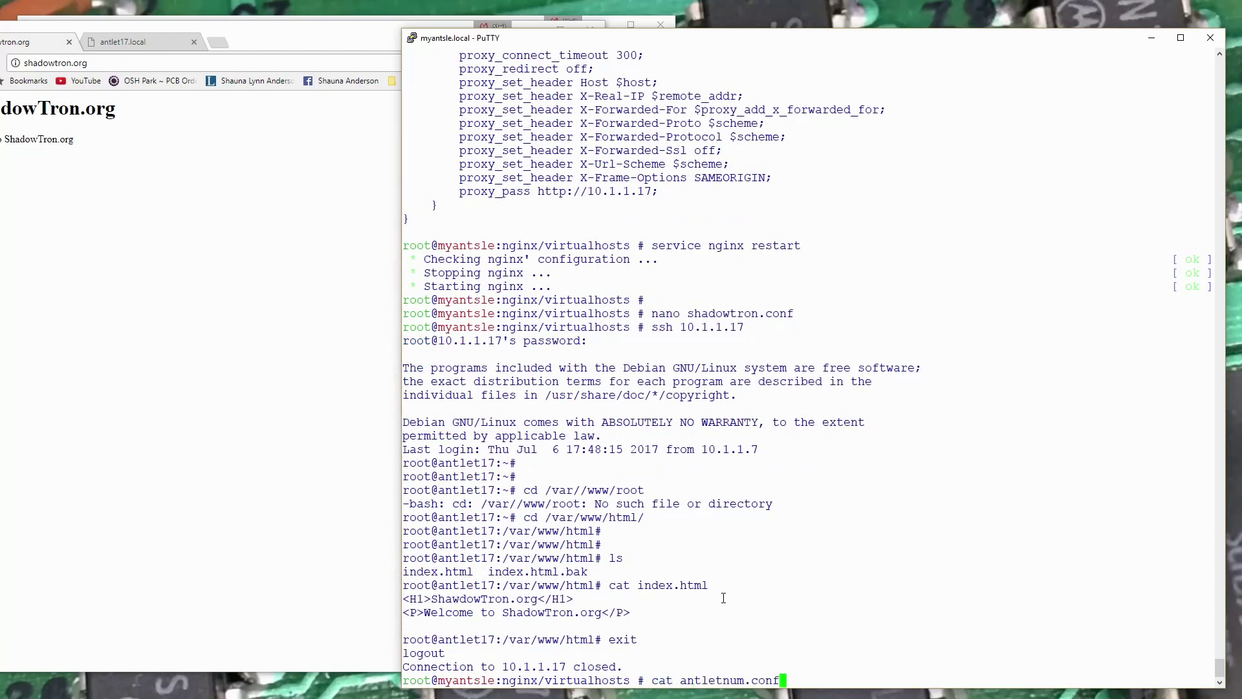
key("BackSpace")
key("BackSpace")
key("BackSpace")
key("BackSpace")
key("BackSpace")
key("BackSpace")
key("BackSpace")
key("BackSpace")
key("BackSpace")
type("s")
key("Tab")
key("Tab")
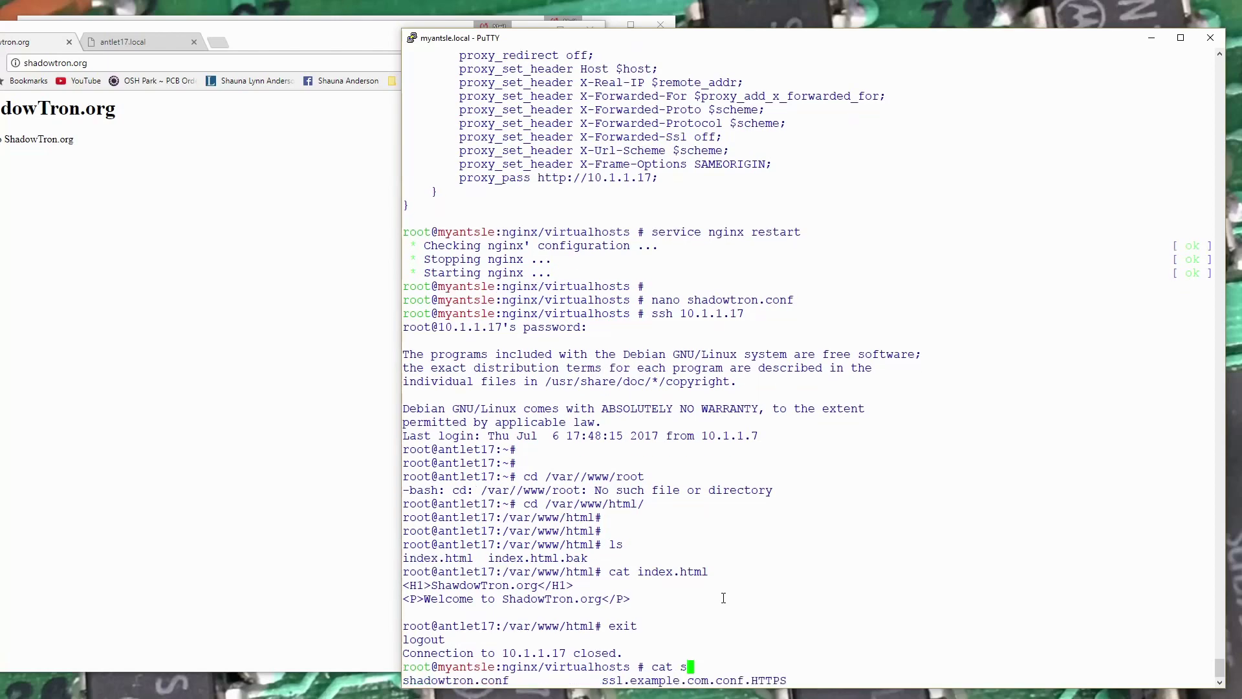
type("ha")
key("Tab")
key("Return")
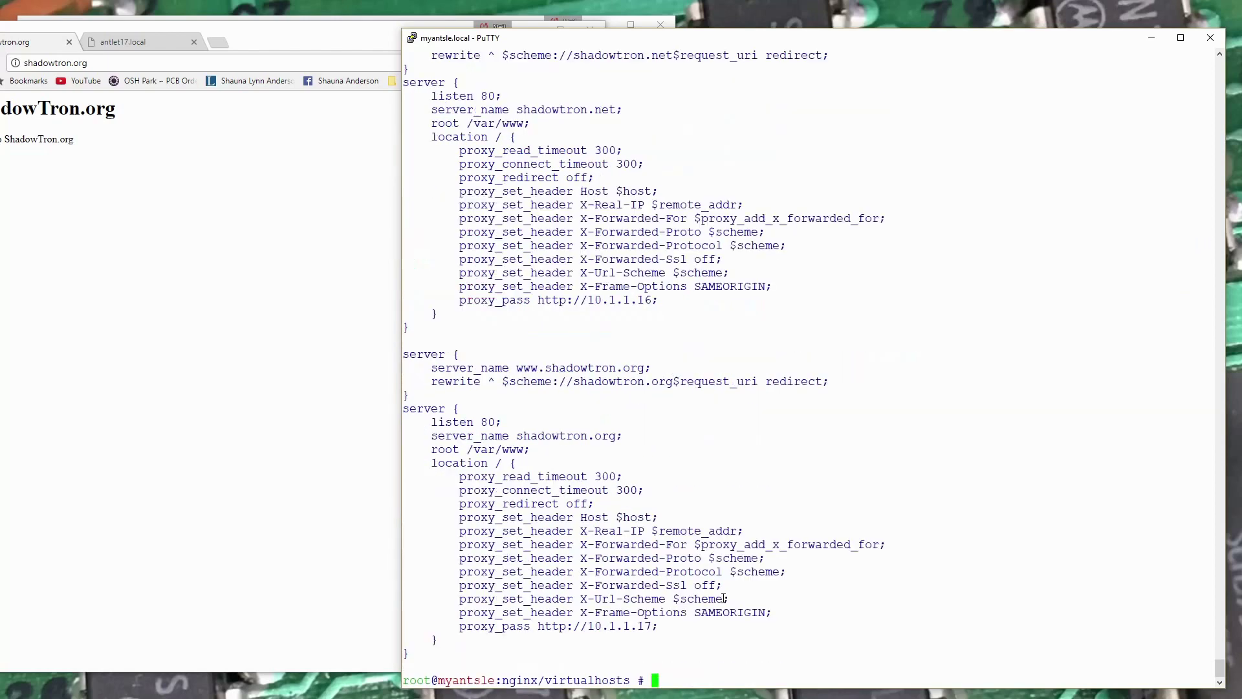